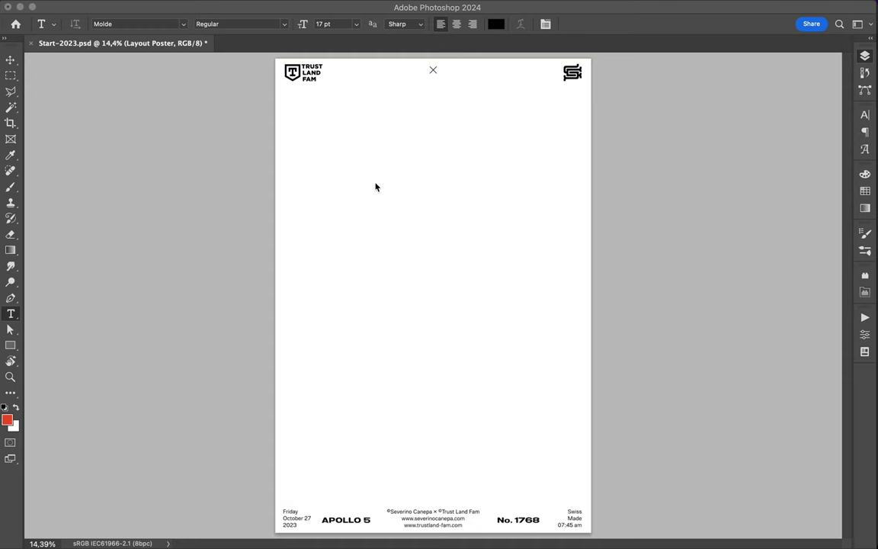
# Draw the angular panel outline with bevelled corners using the Pen tool.
pyautogui.press('F7')
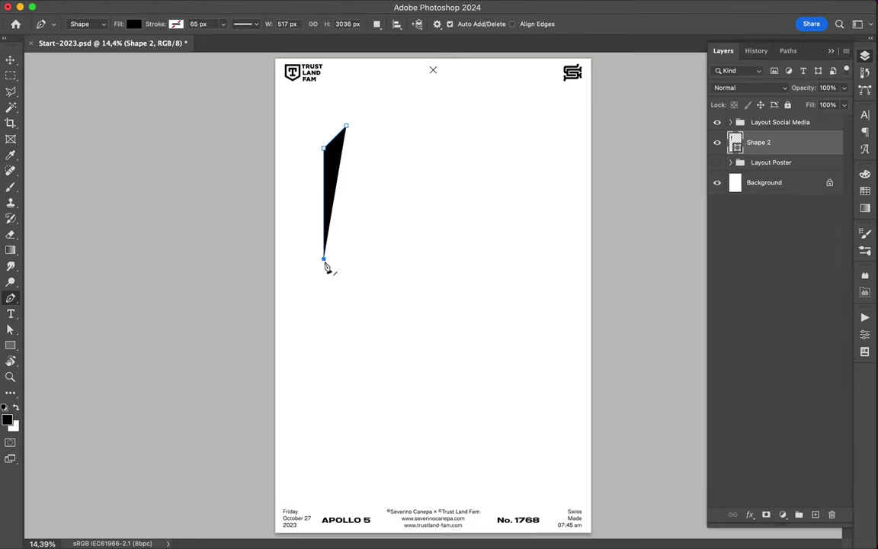
pyautogui.click(456, 404)
pyautogui.click(488, 434)
pyautogui.click(570, 427)
pyautogui.click(570, 314)
pyautogui.click(559, 302)
pyautogui.click(559, 226)
pyautogui.click(553, 135)
pyautogui.click(537, 119)
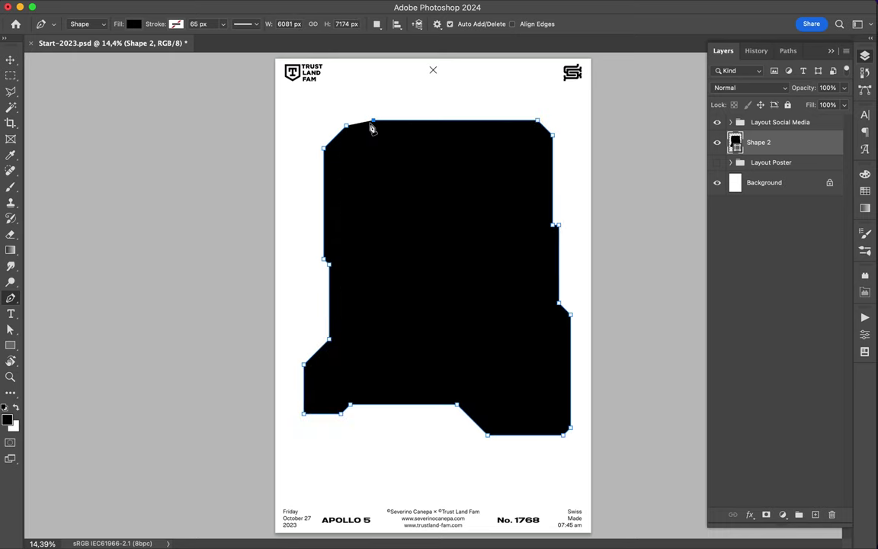
# Move the panel layer below the Layout Poster group.
pyautogui.moveTo(766, 142); pyautogui.dragTo(765, 163)
pyautogui.doubleClick(792, 157)
pyautogui.press('Escape')
pyautogui.rightClick(731, 157)
pyautogui.press('Escape')
# Outline the panel's lower-left corner with a polygonal selection.
pyautogui.click(323, 119)
pyautogui.hotkey('ctrl', 'd')
pyautogui.click(319, 344)
pyautogui.click(320, 415)
pyautogui.click(302, 418)
pyautogui.doubleClick(293, 353)
# Scale the panel down proportionally and move it toward the poster centre.
pyautogui.hotkey('ctrl', 'd')
pyautogui.press('v')
pyautogui.hotkey('ctrl', 't')
pyautogui.moveTo(570, 434); pyautogui.dragTo(533, 388)
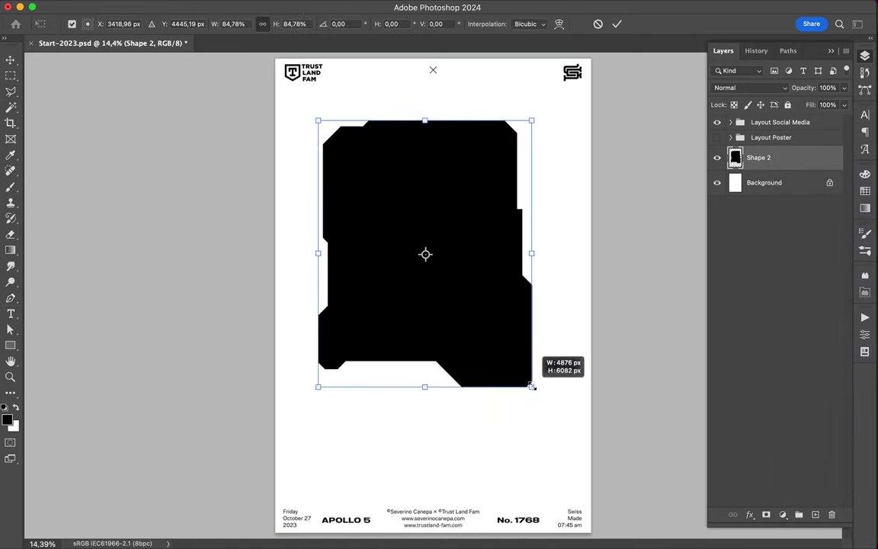
pyautogui.press('Return')
pyautogui.moveTo(494, 333); pyautogui.dragTo(496, 332)
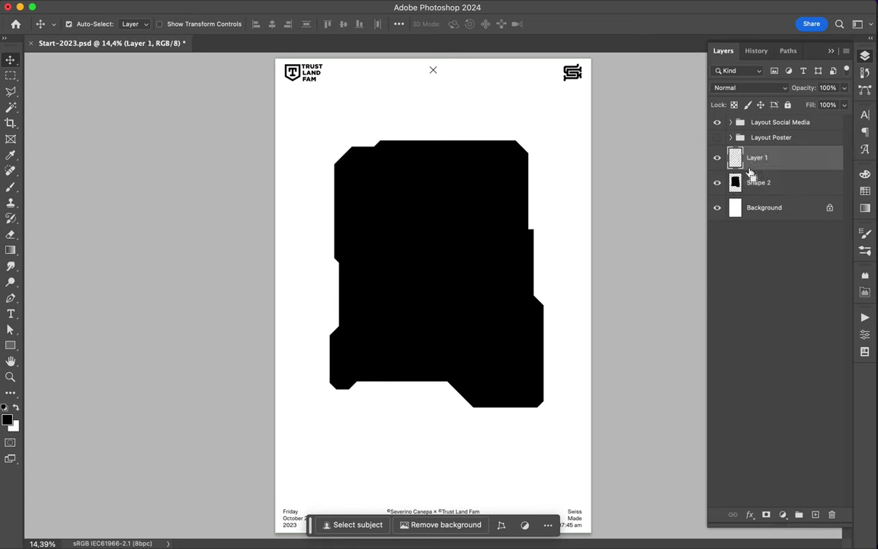
# Blur the panel copy with a 412,1 px Gaussian Blur and set its Fill to 58%.
pyautogui.click(305, 7)
pyautogui.click(508, 208)
pyautogui.moveTo(730, 249); pyautogui.dragTo(743, 250)
pyautogui.click(798, 86)
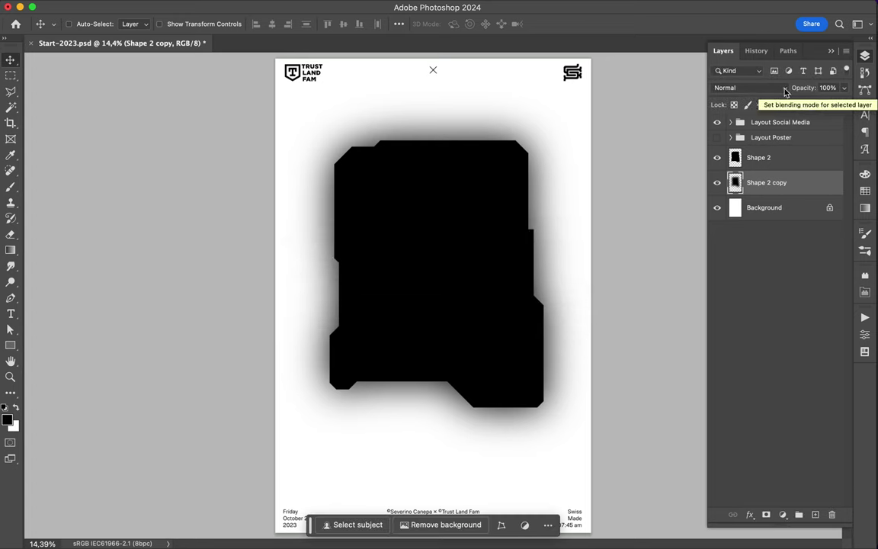
pyautogui.moveTo(844, 118); pyautogui.dragTo(820, 120)
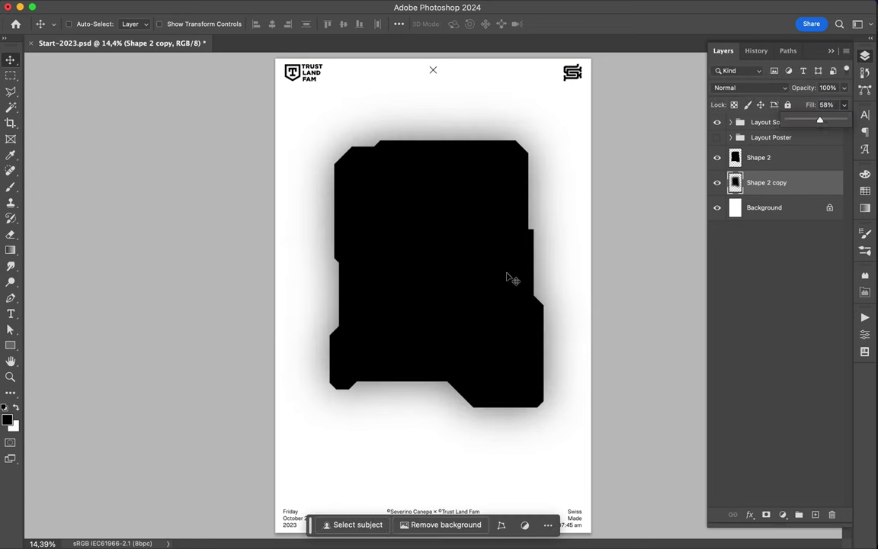
# Begin a new shape outline along the panel's lower-right edge.
pyautogui.scroll(2, 431, 294)
pyautogui.click(435, 385)
pyautogui.click(495, 445)
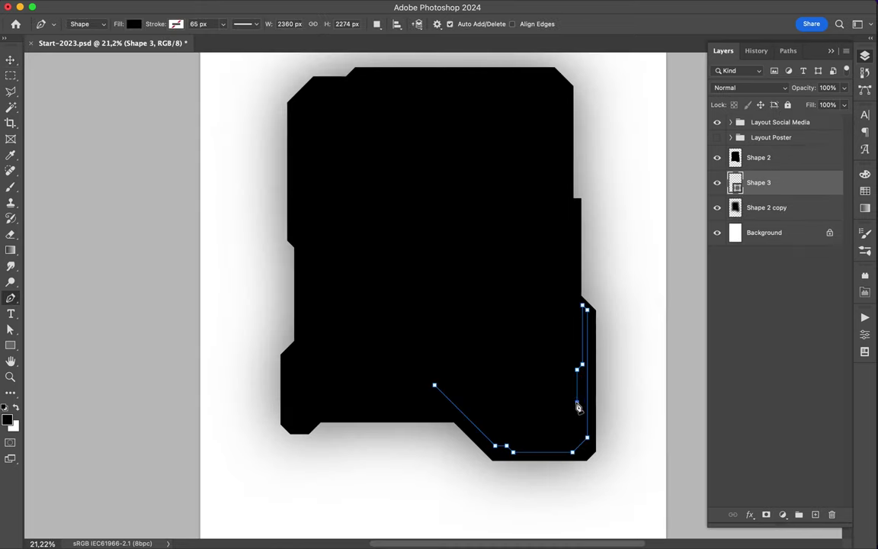
# Complete the lower-right accent strip shape and fill it white.
pyautogui.click(436, 385)
pyautogui.click(133, 24)
pyautogui.click(61, 83)
pyautogui.rightClick(775, 202)
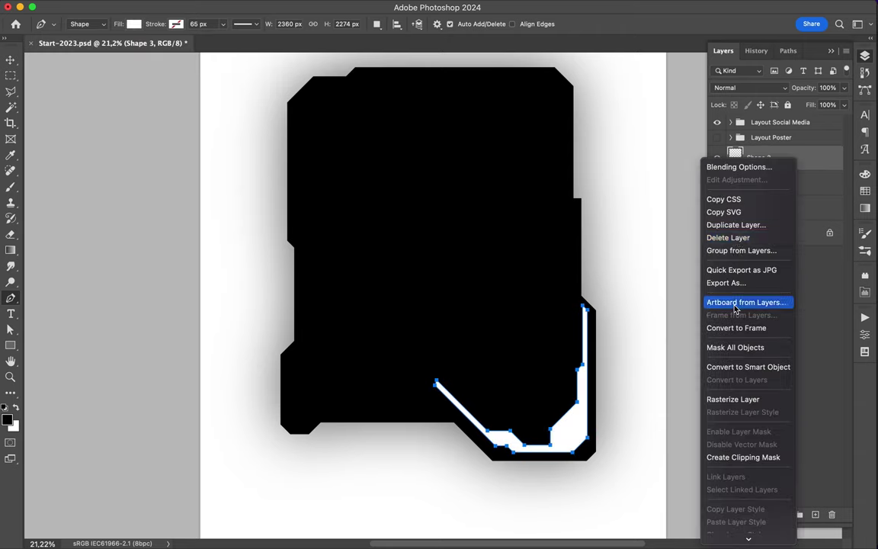
# Select a section of the accent strip with the Polygonal Lasso.
pyautogui.press('l')
pyautogui.click(415, 366)
pyautogui.doubleClick(432, 326)
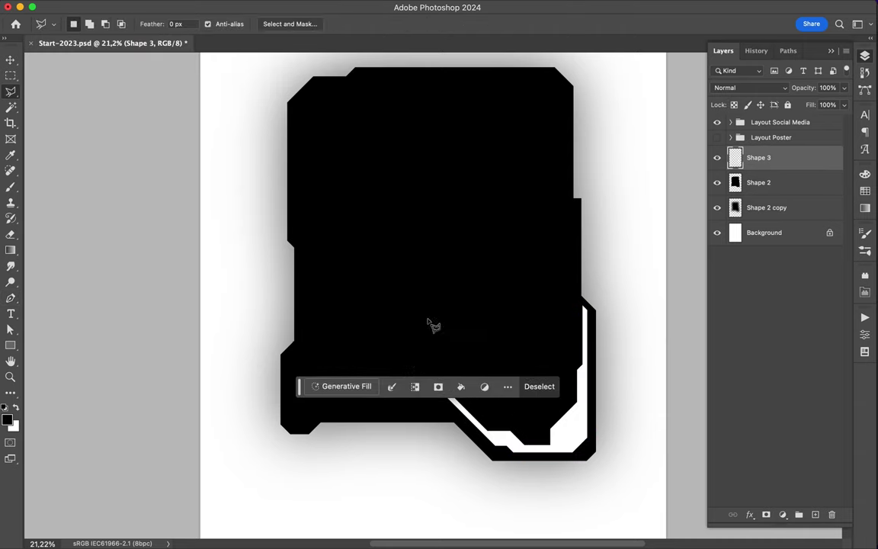
pyautogui.press('v')
pyautogui.scroll(-2, 554, 196)
pyautogui.scroll(-1, 562, 188)
pyautogui.scroll(-3, 251, 281)
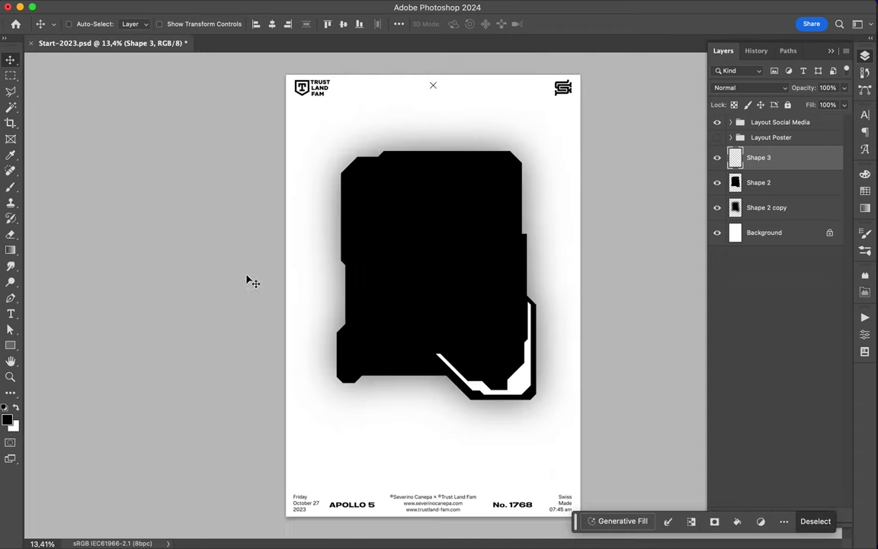
pyautogui.scroll(2, 372, 176)
pyautogui.scroll(1, 455, 333)
pyautogui.scroll(1, 323, 275)
pyautogui.scroll(1, 323, 274)
pyautogui.click(358, 290)
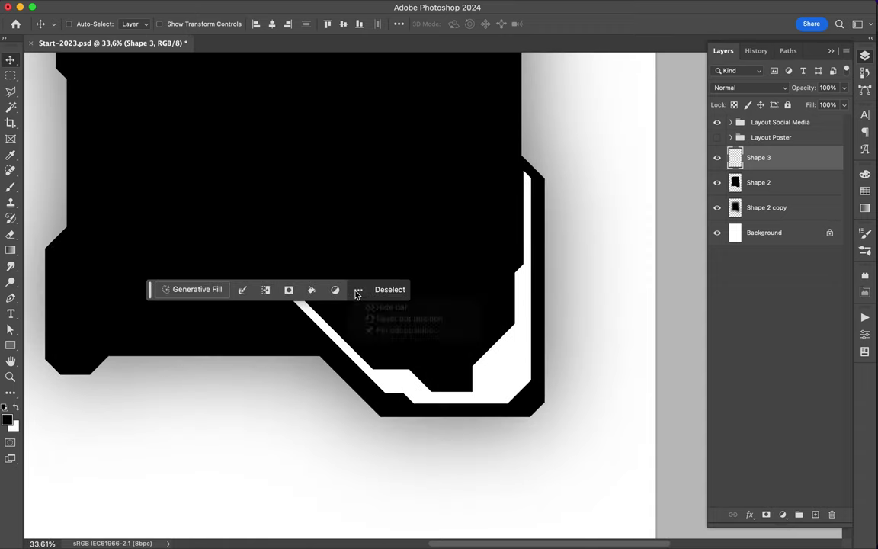
pyautogui.moveTo(150, 295); pyautogui.dragTo(353, 505)
# Select a thin diagonal strip and fill it with white.
pyautogui.click(296, 300)
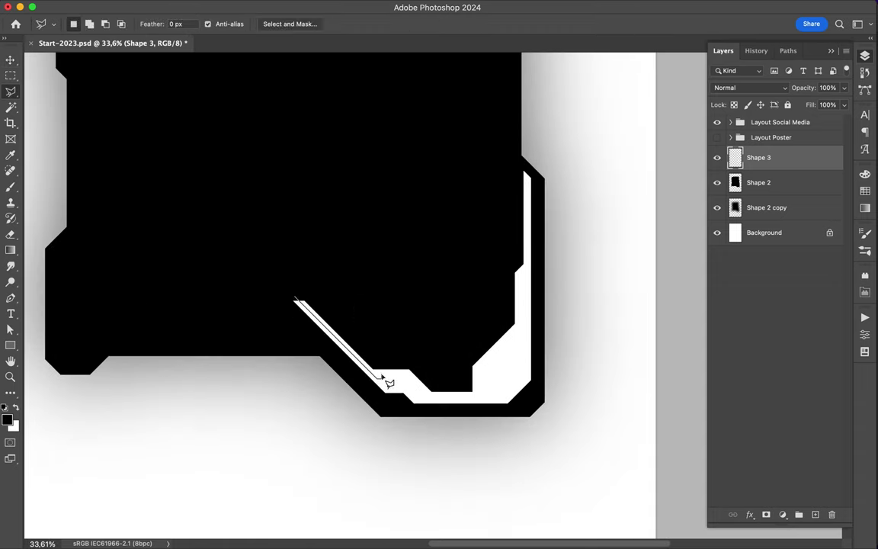
pyautogui.click(296, 299)
pyautogui.hotkey('ctrl', 'BackSpace')
pyautogui.hotkey('ctrl', 'd')
pyautogui.press('v')
# Start a new text layer just above the panel.
pyautogui.scroll(-1, 358, 225)
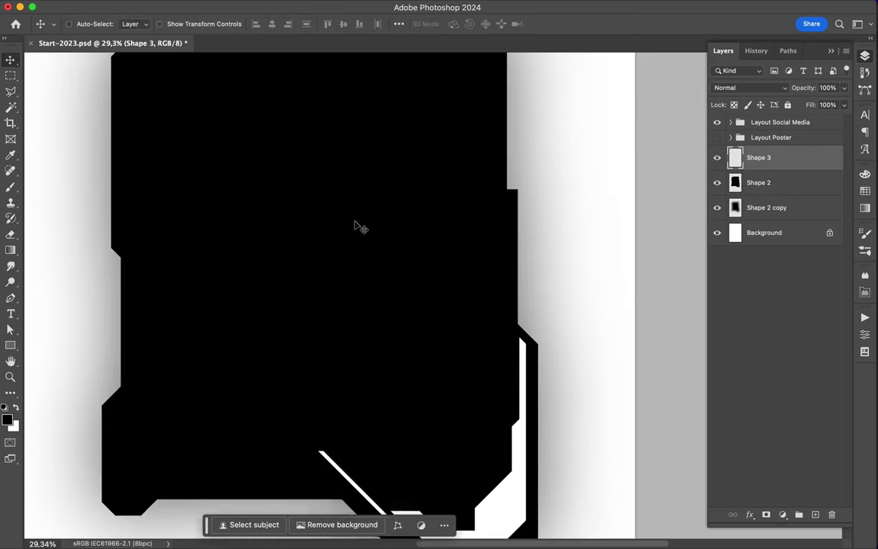
pyautogui.scroll(-1, 378, 208)
pyautogui.scroll(-1, 378, 210)
pyautogui.scroll(-2, 409, 167)
pyautogui.press('t')
pyautogui.click(320, 127)
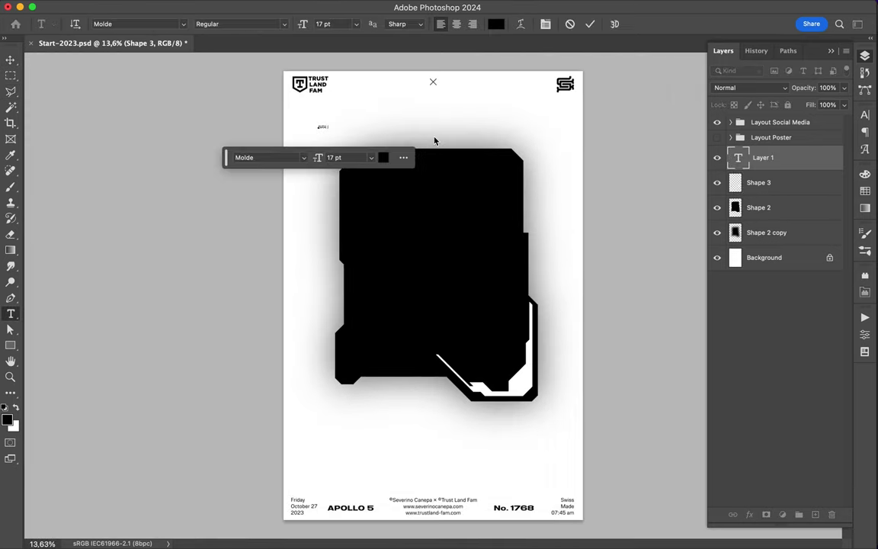
# Type FUTUR and enlarge the text.
pyautogui.write('FUTUR')
pyautogui.hotkey('ctrl', 't')
pyautogui.moveTo(457, 128); pyautogui.dragTo(457, 127)
pyautogui.click(431, 179)
# Set FUTUR in Necia Black and scale the heading up to about 323%.
pyautogui.click(864, 114)
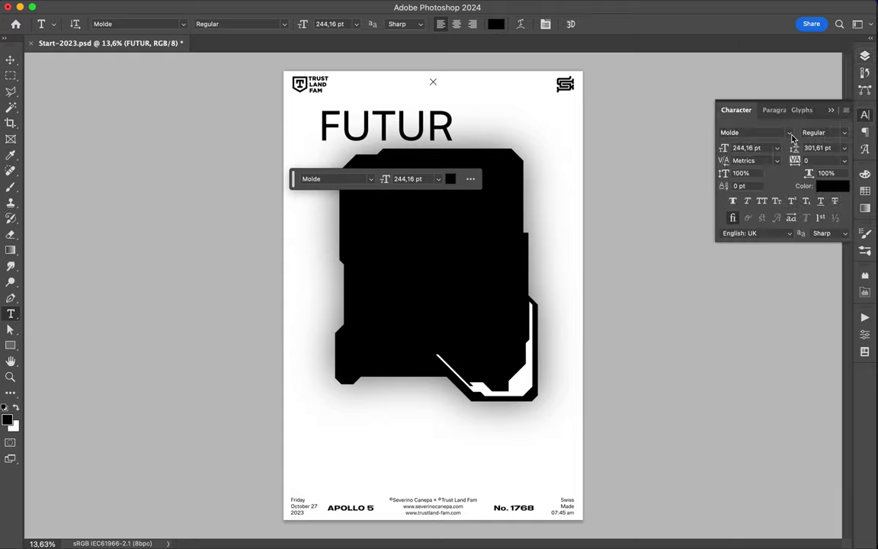
pyautogui.click(789, 133)
pyautogui.scroll(-5, 775, 292)
pyautogui.scroll(10, 620, 473)
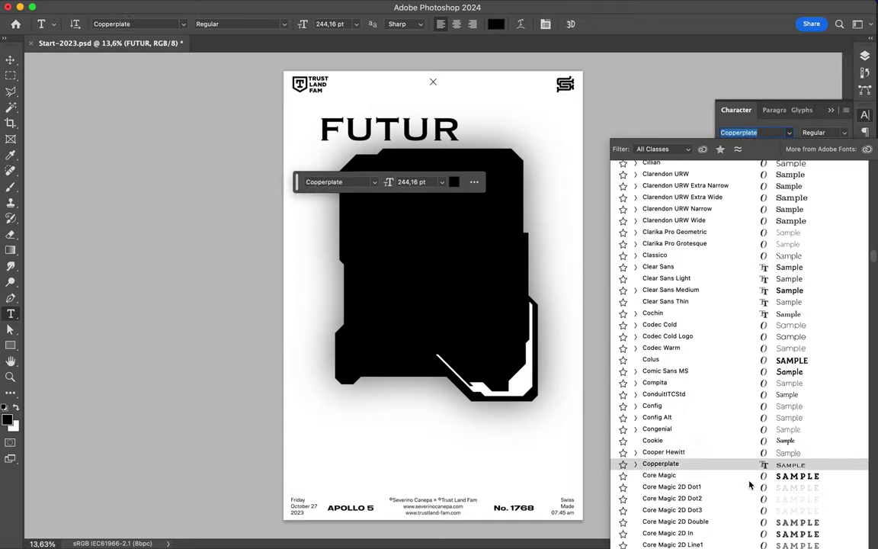
pyautogui.scroll(-10, 618, 480)
pyautogui.scroll(-3, 739, 515)
pyautogui.scroll(-5, 740, 517)
pyautogui.scroll(-5, 725, 456)
pyautogui.scroll(-2, 723, 503)
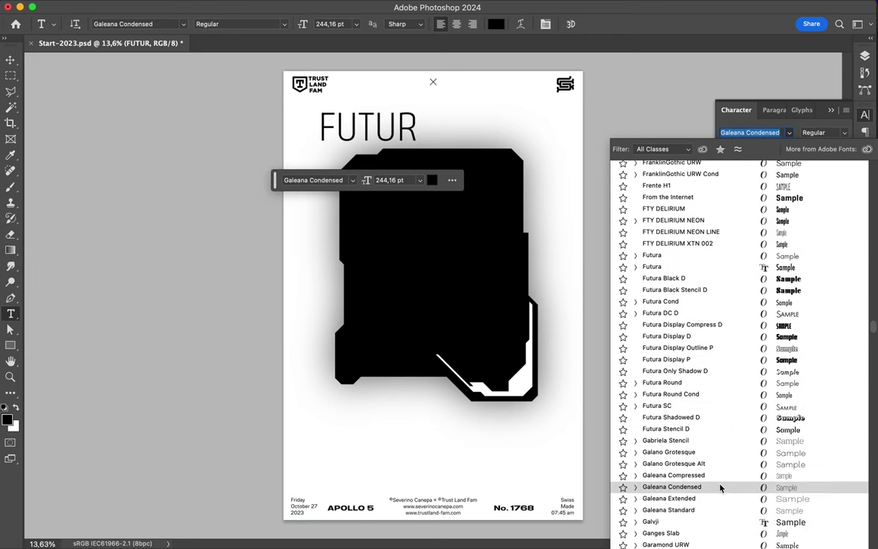
pyautogui.scroll(-8, 719, 488)
pyautogui.scroll(-5, 728, 442)
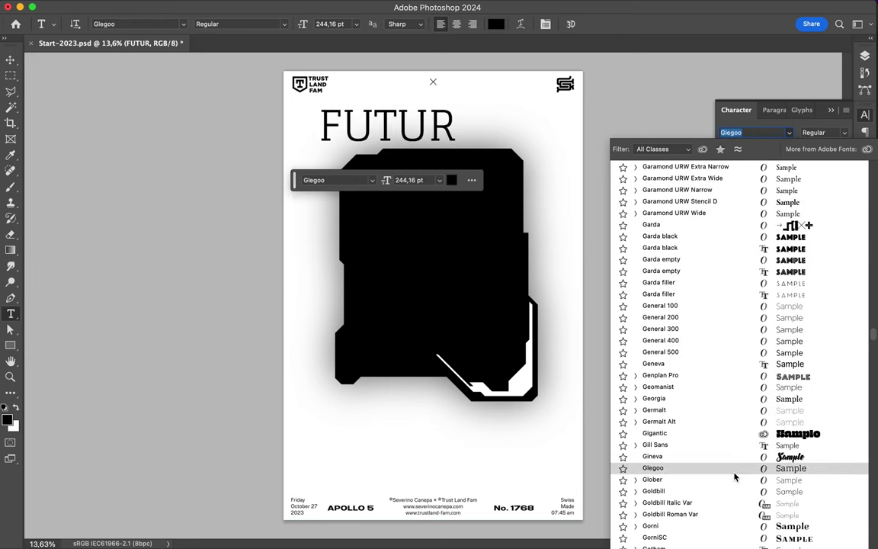
pyautogui.scroll(-5, 735, 476)
pyautogui.scroll(-5, 731, 442)
pyautogui.scroll(-3, 736, 392)
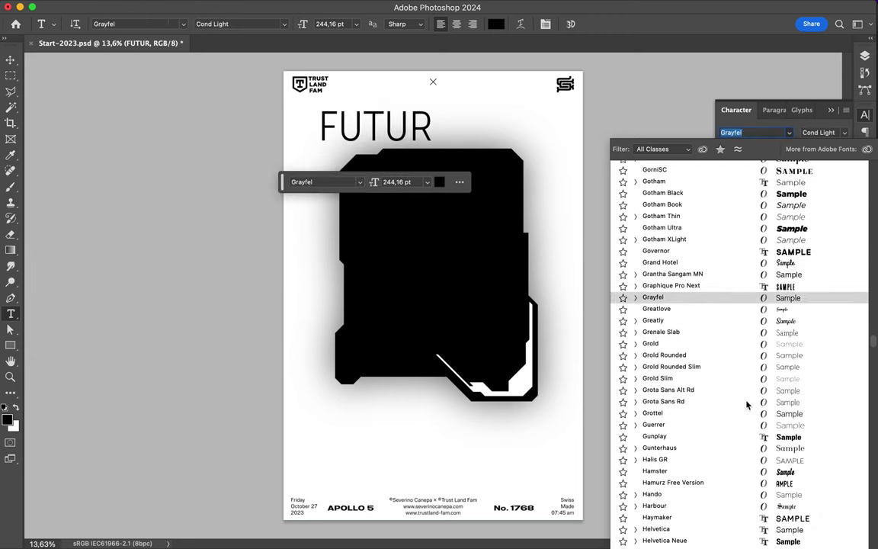
pyautogui.scroll(-2, 739, 510)
pyautogui.scroll(-2, 735, 511)
pyautogui.scroll(-2, 729, 494)
pyautogui.scroll(-3, 730, 484)
pyautogui.scroll(-5, 731, 473)
pyautogui.scroll(-5, 730, 484)
pyautogui.scroll(-5, 727, 469)
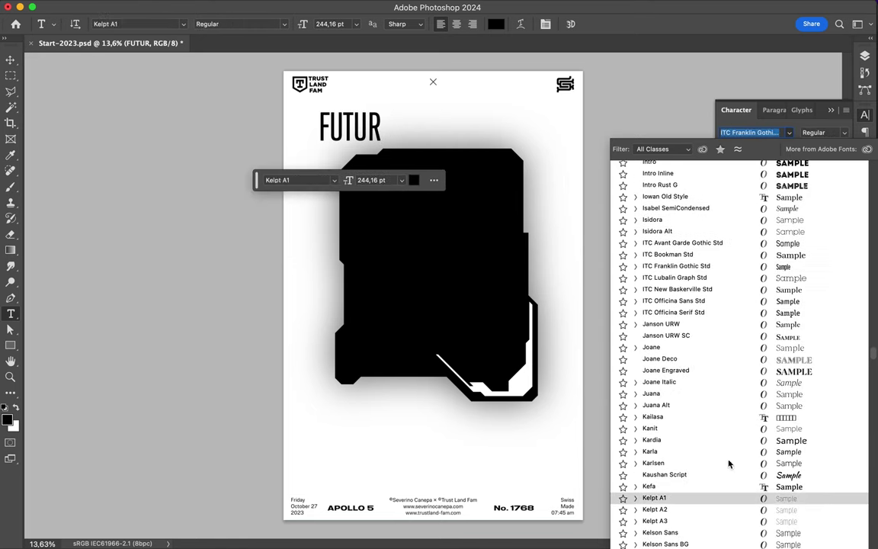
pyautogui.scroll(-5, 719, 496)
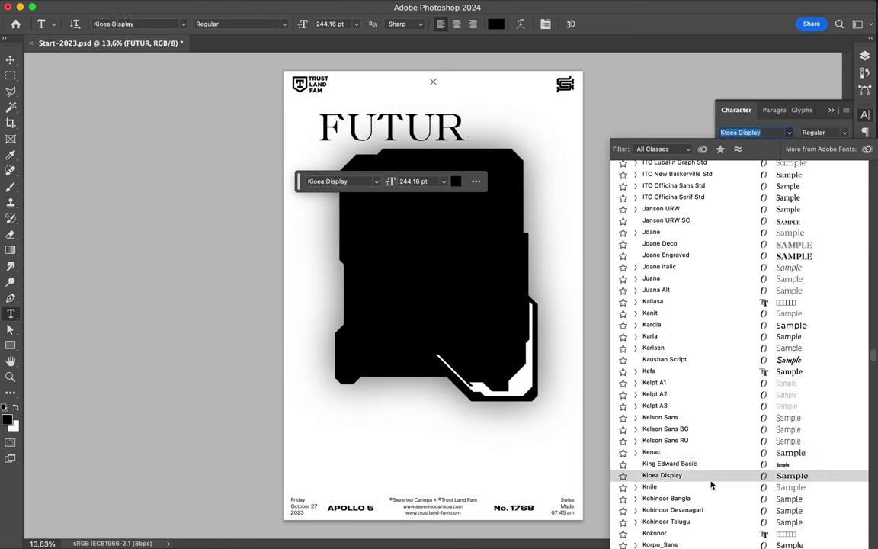
pyautogui.scroll(-5, 709, 526)
pyautogui.scroll(-1, 707, 457)
pyautogui.scroll(-8, 702, 476)
pyautogui.scroll(-4, 686, 472)
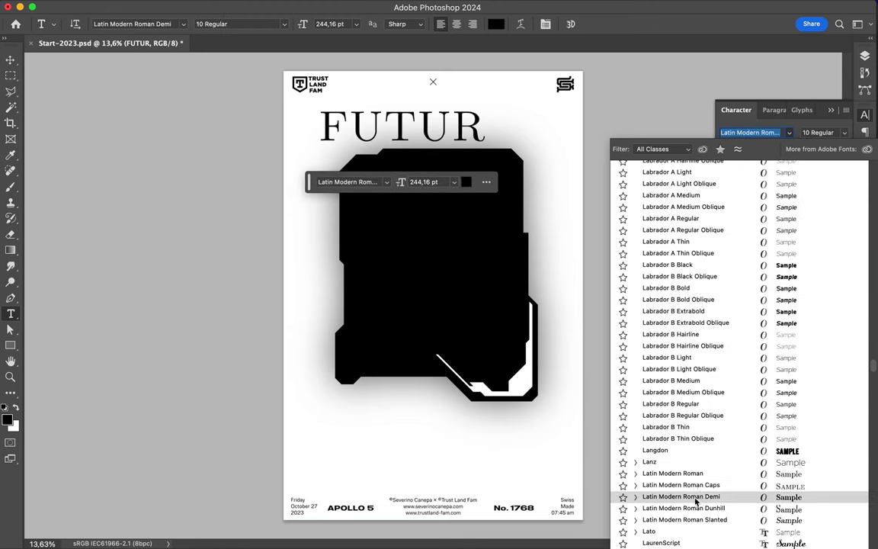
pyautogui.scroll(-3, 692, 501)
pyautogui.scroll(-3, 691, 480)
pyautogui.scroll(-5, 686, 396)
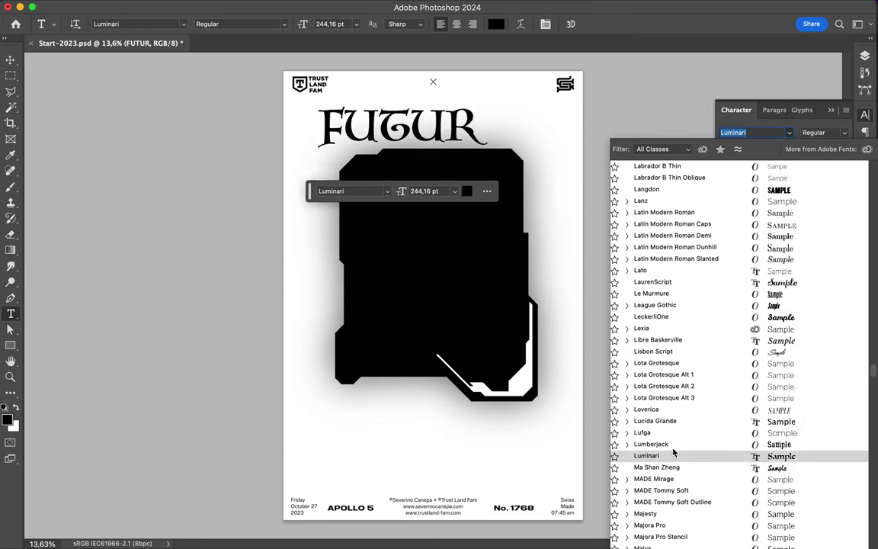
pyautogui.scroll(-6, 673, 452)
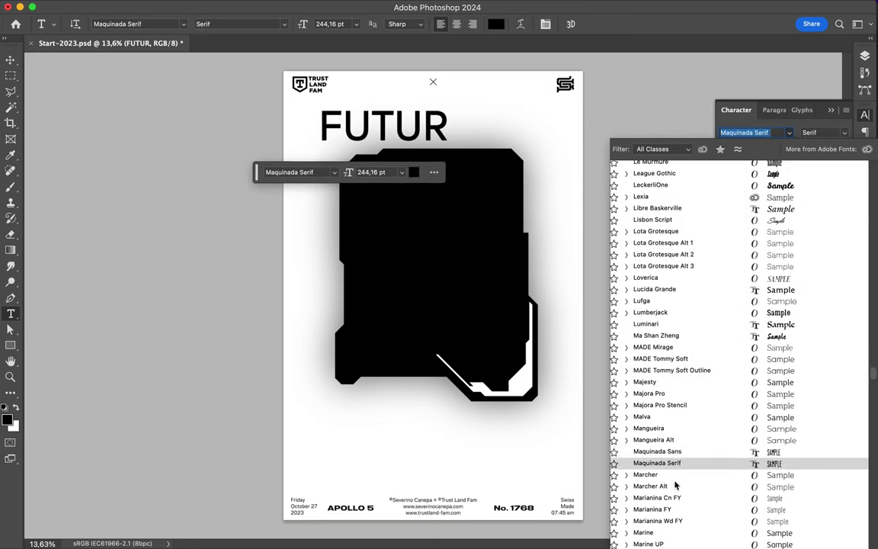
pyautogui.scroll(-3, 674, 485)
pyautogui.scroll(-2, 674, 485)
pyautogui.scroll(-1, 674, 486)
pyautogui.scroll(-5, 672, 487)
pyautogui.scroll(-3, 672, 491)
pyautogui.scroll(-2, 676, 491)
pyautogui.scroll(-6, 678, 484)
pyautogui.scroll(-6, 680, 468)
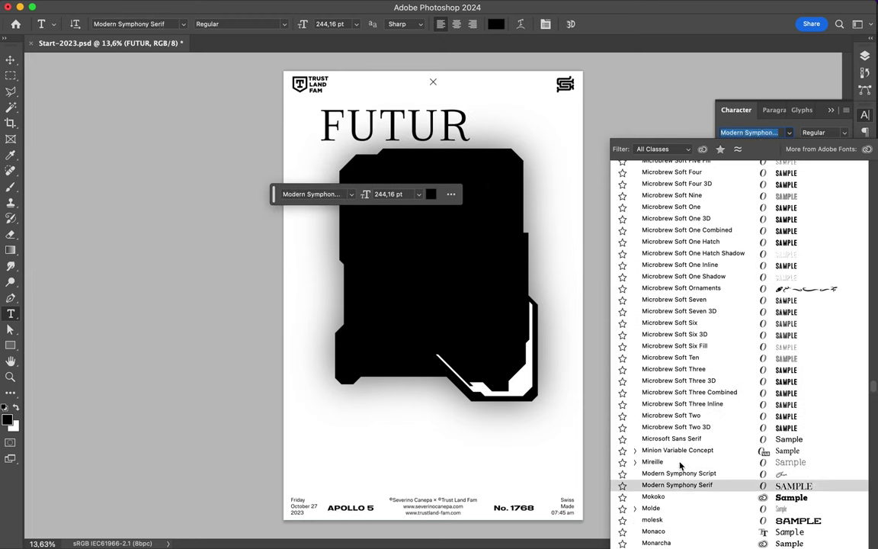
pyautogui.scroll(-2, 682, 499)
pyautogui.scroll(-5, 682, 499)
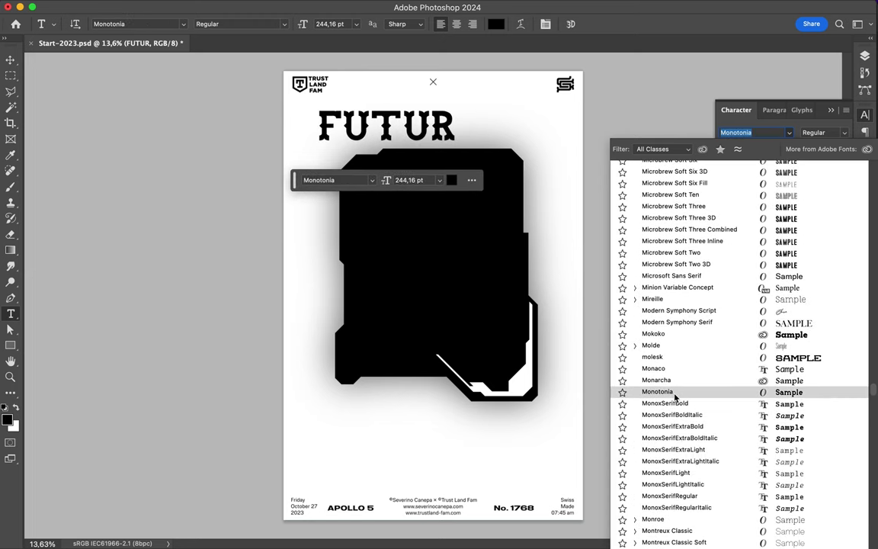
pyautogui.scroll(-1, 682, 480)
pyautogui.scroll(-3, 683, 485)
pyautogui.scroll(-1, 678, 480)
pyautogui.scroll(-4, 674, 478)
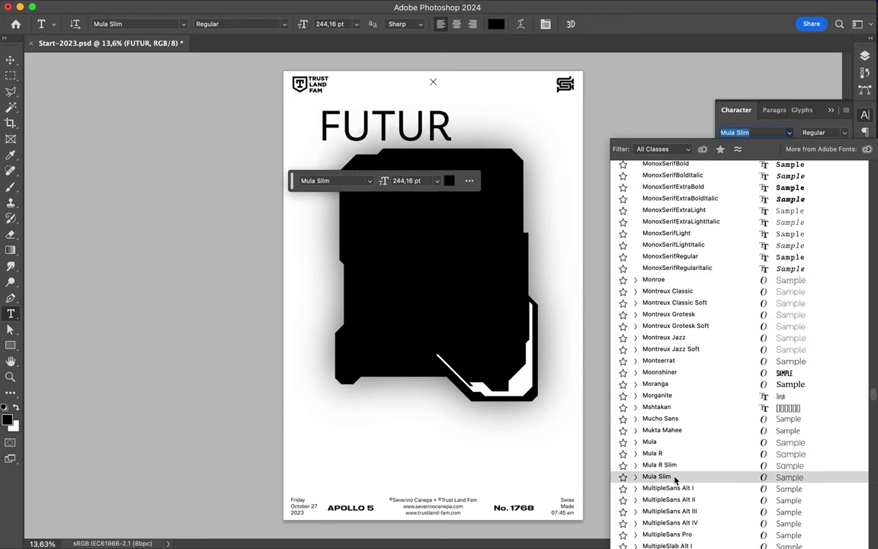
pyautogui.scroll(-4, 674, 480)
pyautogui.scroll(-3, 678, 392)
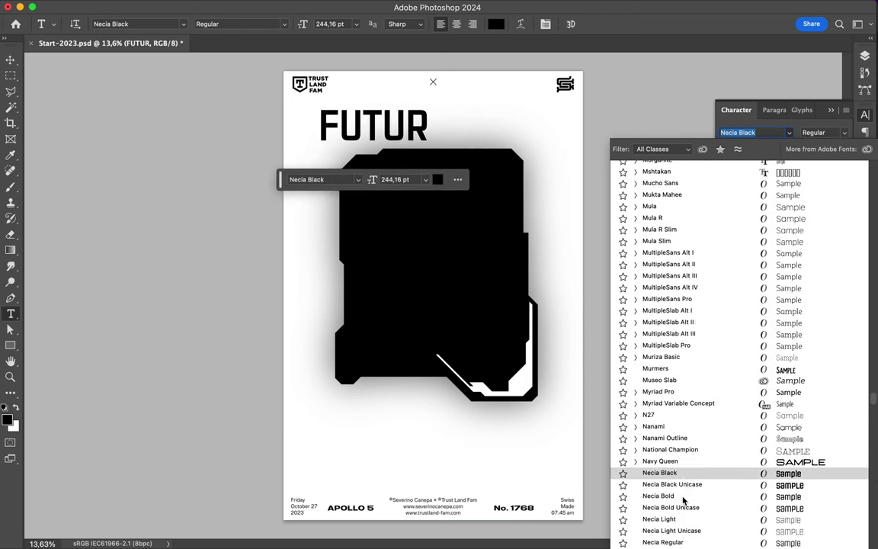
pyautogui.press('Escape')
pyautogui.hotkey('ctrl', 't')
pyautogui.moveTo(373, 126)
pyautogui.mouseDown()
pyautogui.moveTo(341, 358)
pyautogui.moveTo(638, 261)
pyautogui.moveTo(360, 205)
pyautogui.mouseUp()
# Place FUTUR on the poster's left edge behind the panel and colour it light grey.
pyautogui.press('Return')
pyautogui.moveTo(438, 434); pyautogui.dragTo(310, 364)
pyautogui.hotkey('ctrl', '[')
pyautogui.hotkey('ctrl', '[')
pyautogui.hotkey('ctrl', '[')
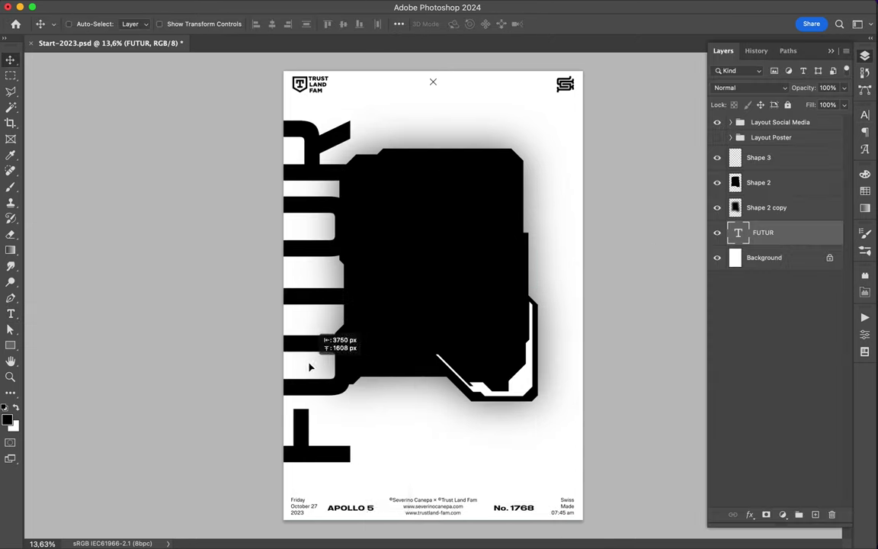
pyautogui.click(865, 190)
pyautogui.click(720, 205)
pyautogui.click(7, 418)
pyautogui.click(637, 94)
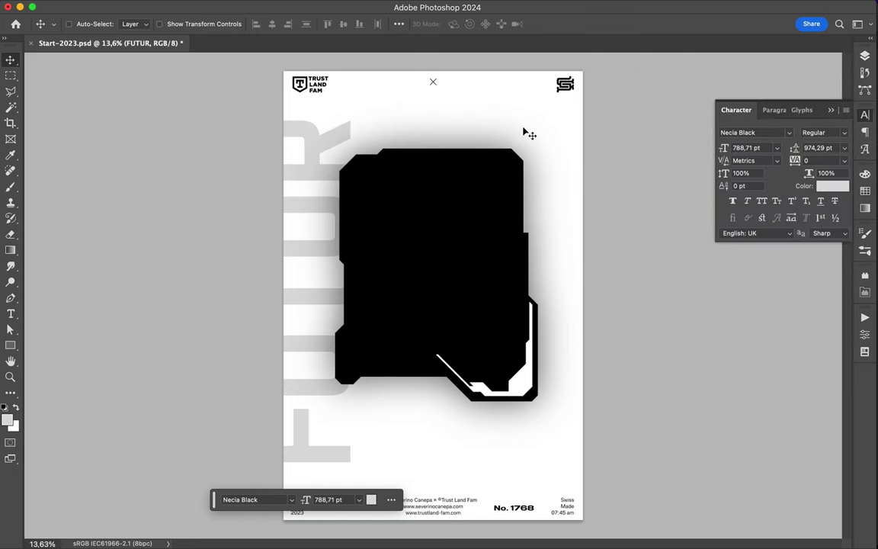
pyautogui.press('Return')
# Duplicate FUTUR to the right edge as the LAND #5 title and move it down.
pyautogui.moveTo(288, 168); pyautogui.dragTo(576, 172)
pyautogui.doubleClick(576, 173)
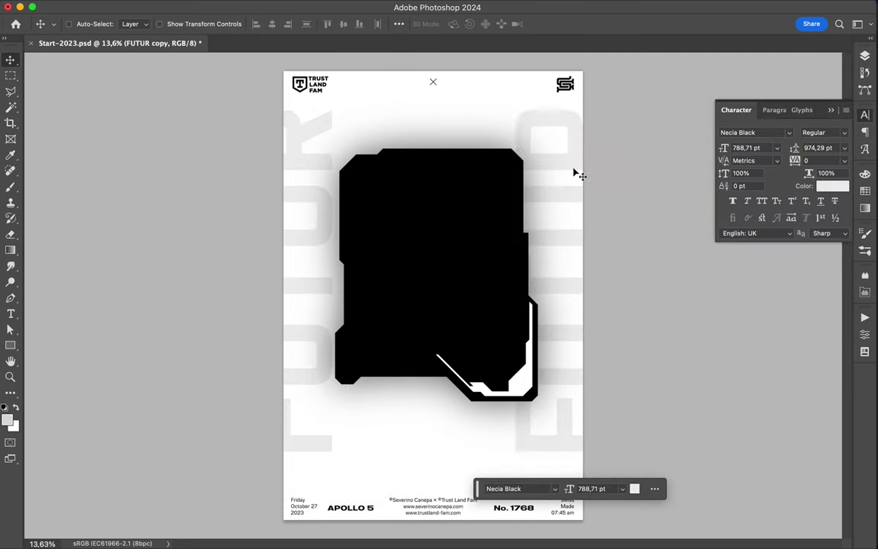
pyautogui.write('t')
pyautogui.press('Escape')
pyautogui.press('t')
pyautogui.click(551, 432)
pyautogui.press('Escape')
pyautogui.press('v')
pyautogui.moveTo(554, 199); pyautogui.dragTo(568, 373)
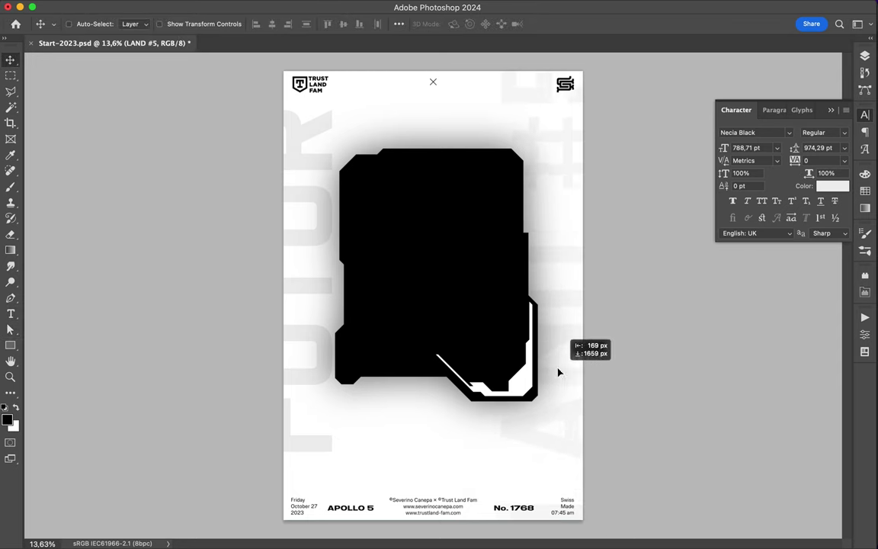
pyautogui.scroll(3, 423, 150)
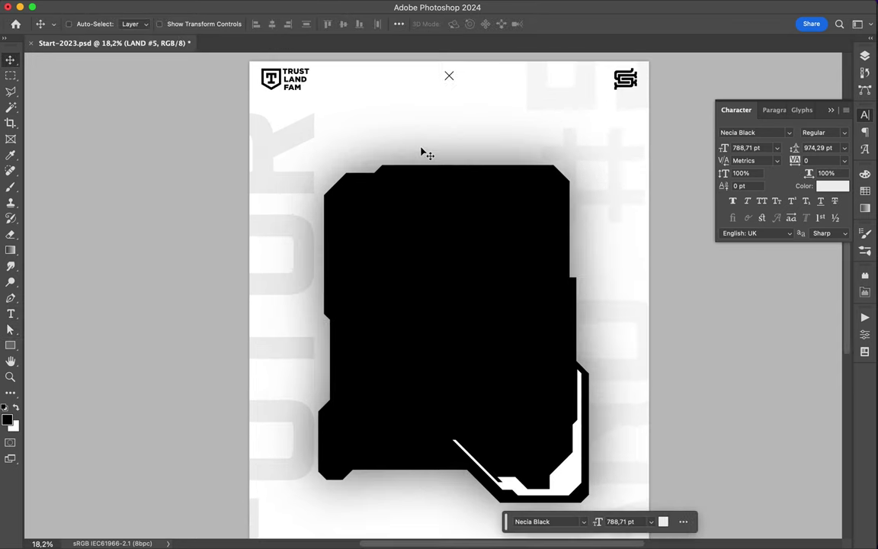
pyautogui.press('F7')
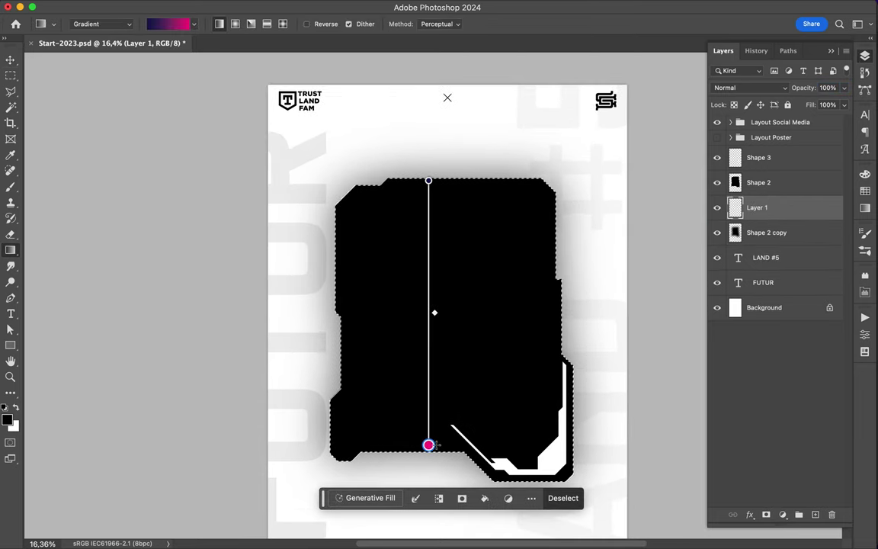
# Draw a vertical purple-to-pink gradient over the panel and move its layer above the panel shape.
pyautogui.moveTo(428, 181); pyautogui.dragTo(428, 444)
pyautogui.hotkey('ctrl', 'z')
pyautogui.hotkey('shift', 'g')
pyautogui.rightClick(10, 249)
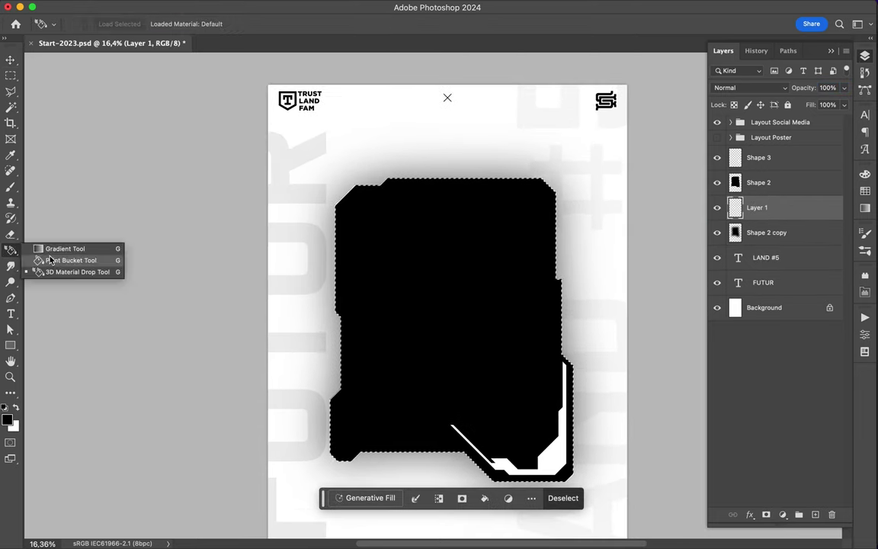
pyautogui.click(69, 250)
pyautogui.moveTo(443, 457); pyautogui.dragTo(443, 457)
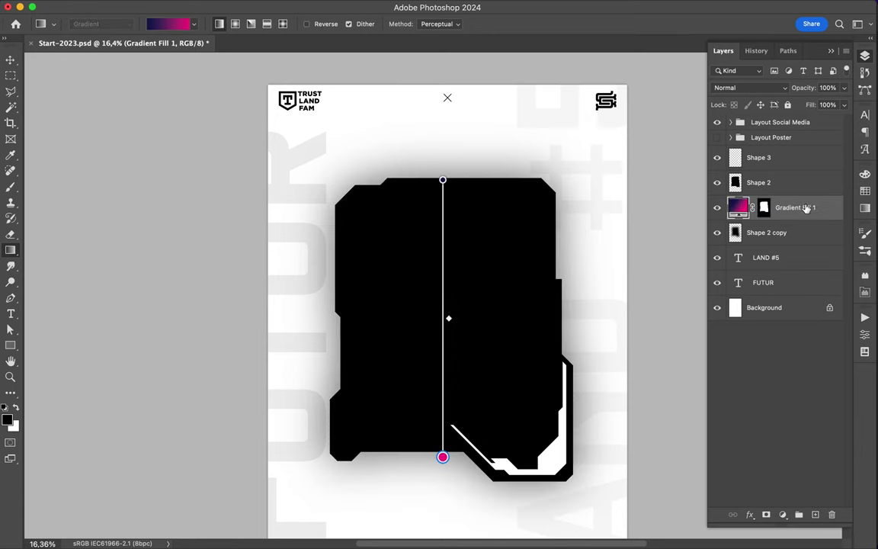
pyautogui.moveTo(793, 207); pyautogui.dragTo(785, 182)
# Gaussian-blur the gradient glow and move it beneath the Shape 2 copy shadow layer.
pyautogui.rightClick(783, 184)
pyautogui.press('Escape')
pyautogui.rightClick(785, 183)
pyautogui.press('Escape')
pyautogui.click(308, 6)
pyautogui.press('Escape')
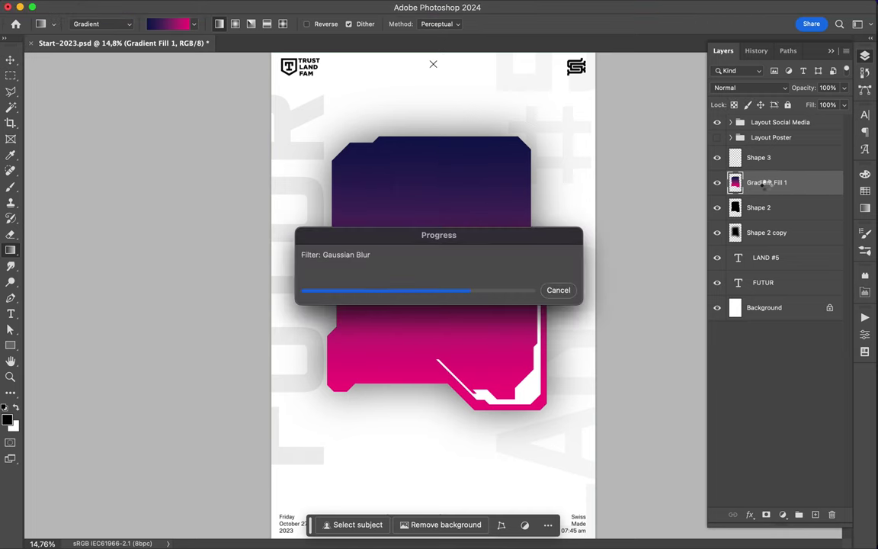
pyautogui.moveTo(766, 183); pyautogui.dragTo(765, 222)
# Set Shape 2 copy to Multiply blend mode with 33% Fill.
pyautogui.click(766, 207)
pyautogui.click(750, 88)
pyautogui.click(729, 129)
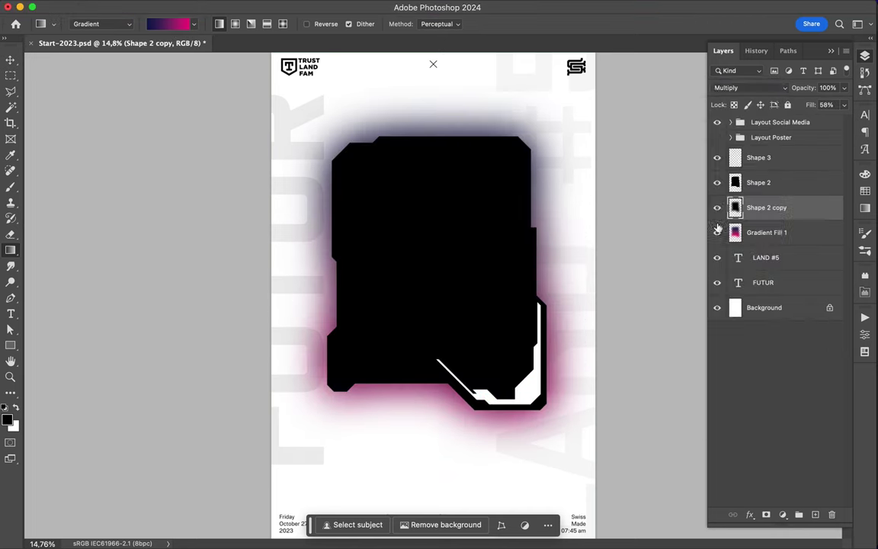
pyautogui.click(843, 105)
pyautogui.moveTo(819, 119); pyautogui.dragTo(805, 119)
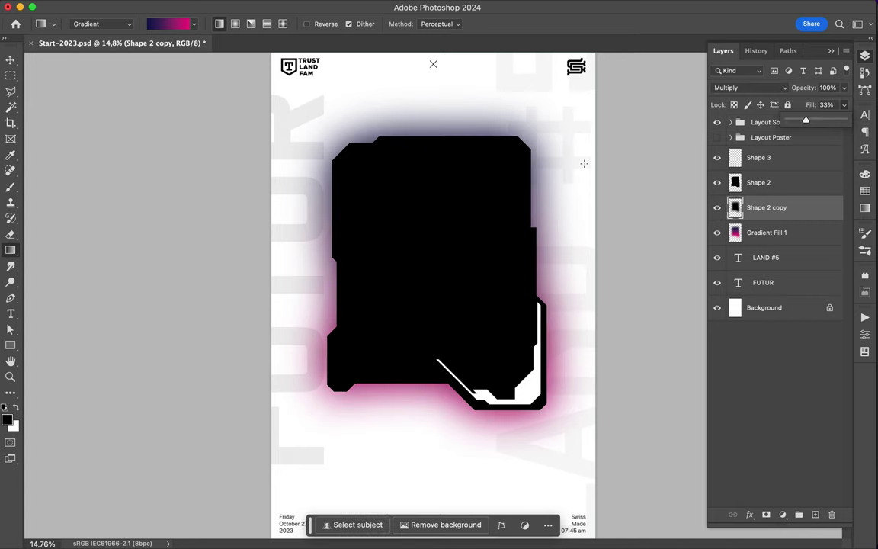
# Scale Shape 2 copy and Gradient Fill 1 together slightly smaller.
pyautogui.keyDown('shift'); pyautogui.click(765, 233); pyautogui.keyUp('shift')
pyautogui.hotkey('ctrl', 't')
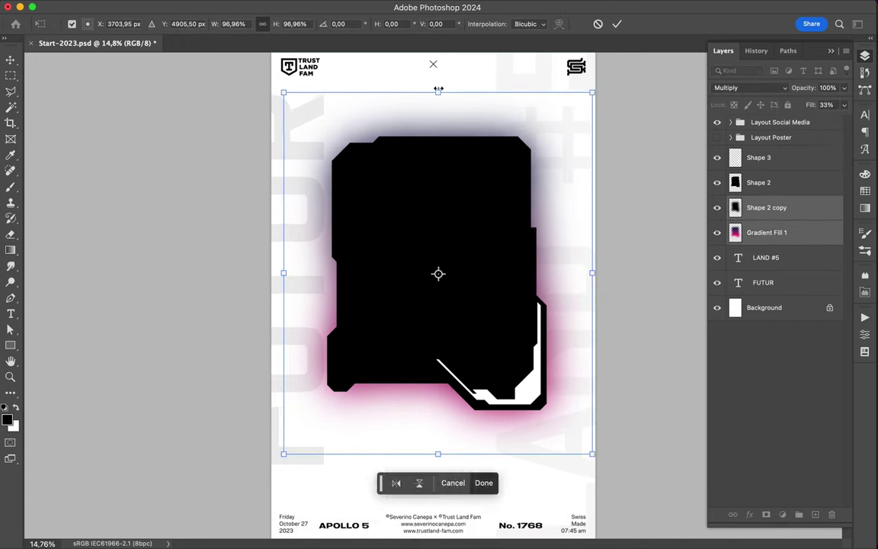
pyautogui.moveTo(435, 88); pyautogui.dragTo(438, 97)
pyautogui.press('g')
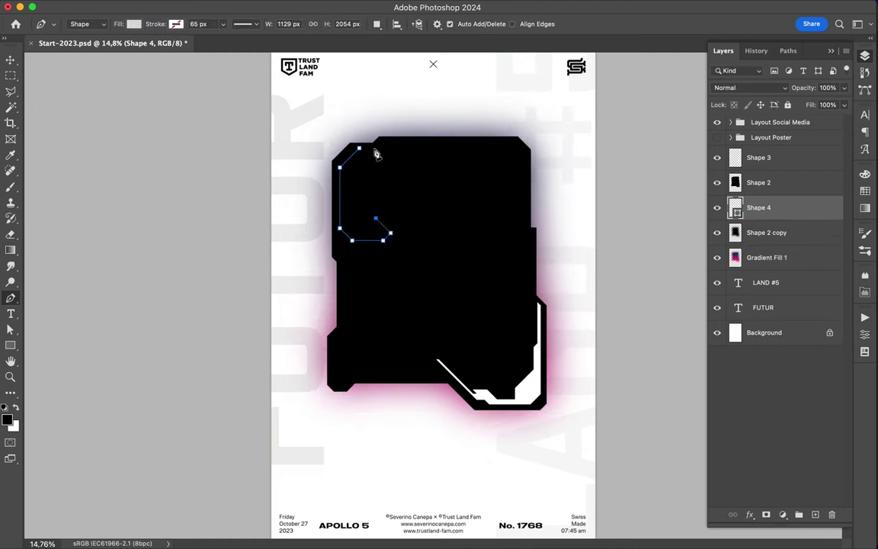
pyautogui.click(865, 174)
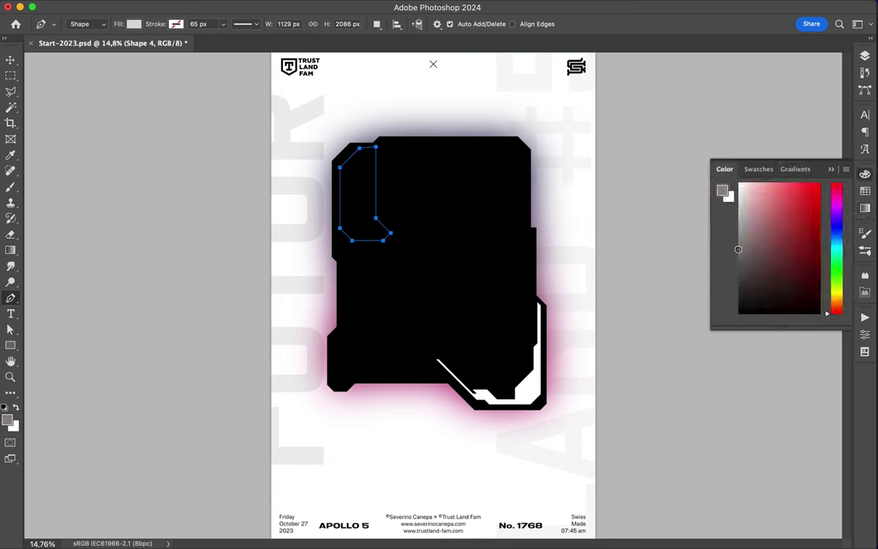
pyautogui.click(864, 56)
pyautogui.click(134, 24)
pyautogui.moveTo(755, 203); pyautogui.dragTo(754, 191)
pyautogui.press('v')
pyautogui.press('BackSpace')
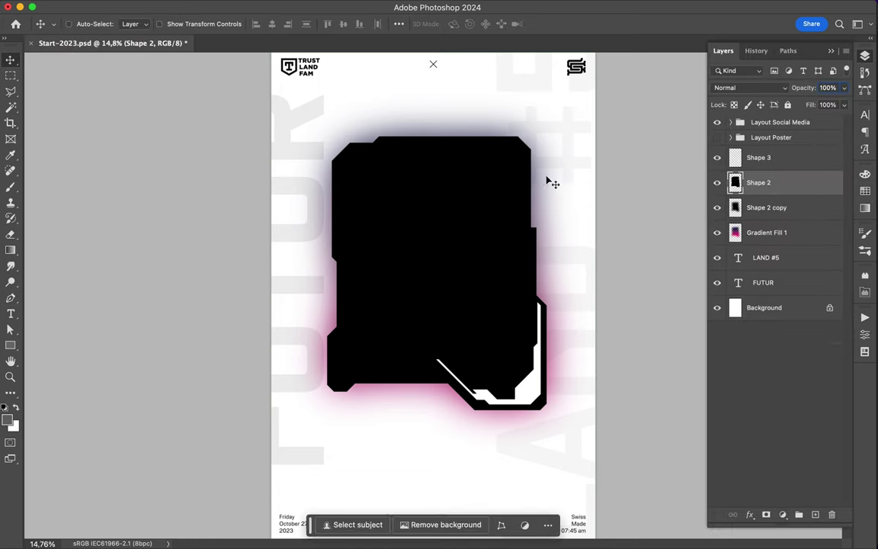
pyautogui.scroll(-3, 601, 316)
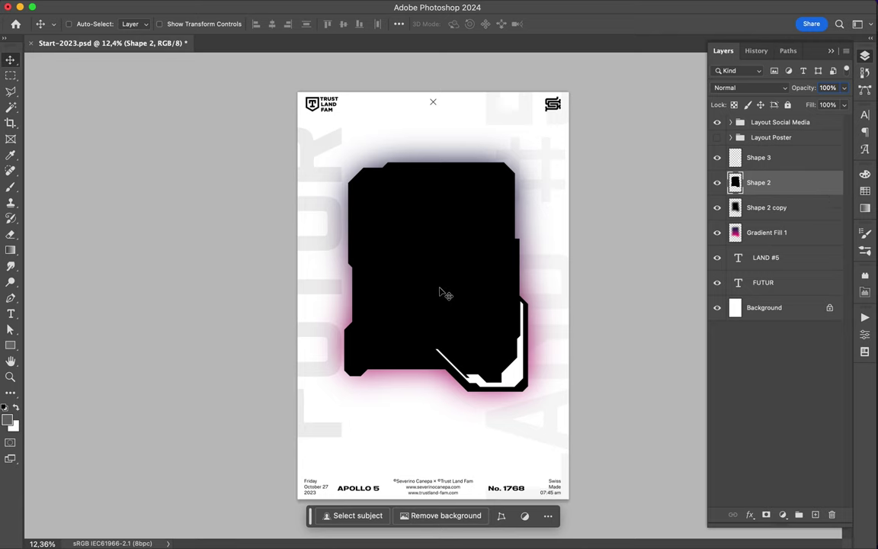
# Draw a grey circle at the panel's top-left, add noise to it, and enlarge it.
pyautogui.moveTo(381, 184); pyautogui.dragTo(438, 237)
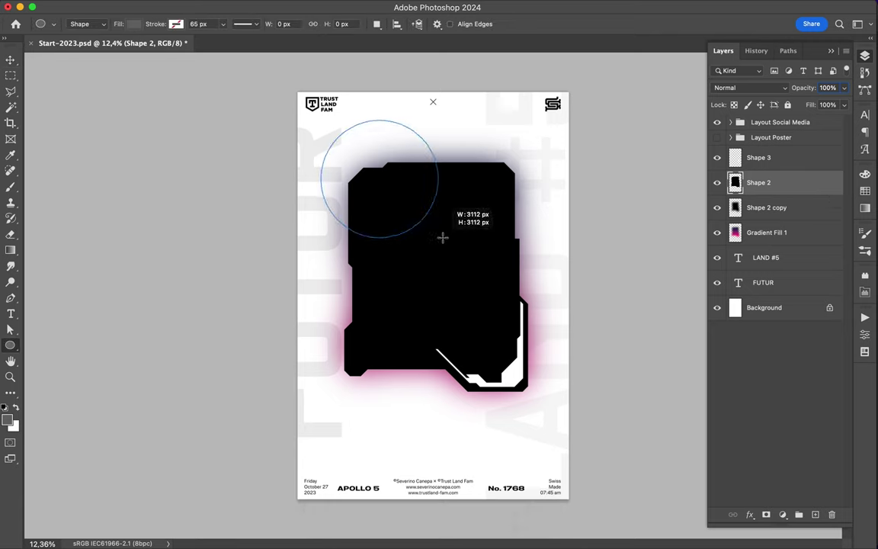
pyautogui.click(308, 8)
pyautogui.click(495, 196)
pyautogui.click(439, 211)
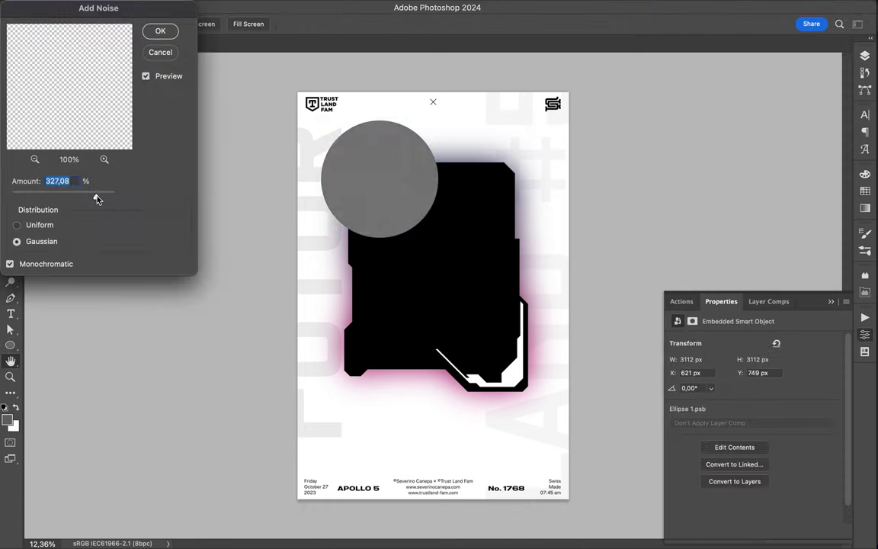
pyautogui.click(160, 31)
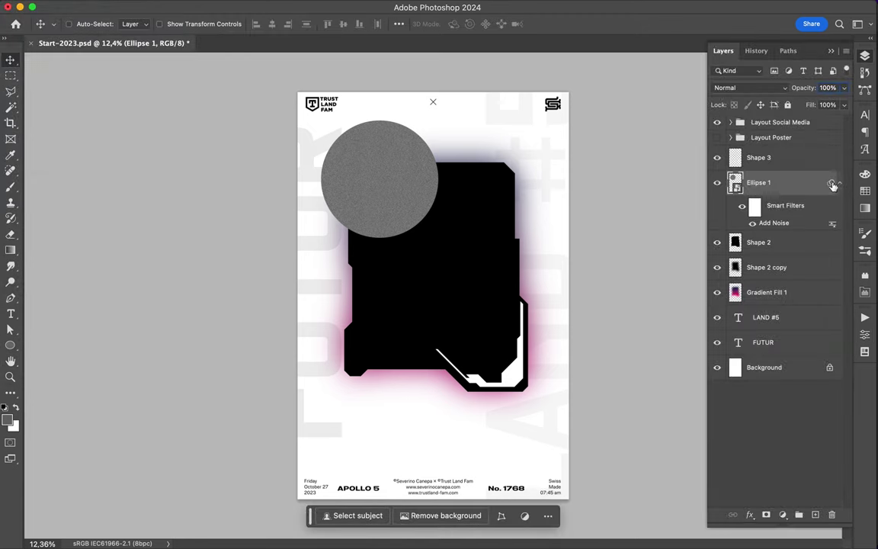
pyautogui.hotkey('ctrl', 't')
pyautogui.moveTo(438, 238); pyautogui.dragTo(559, 358)
pyautogui.press('Return')
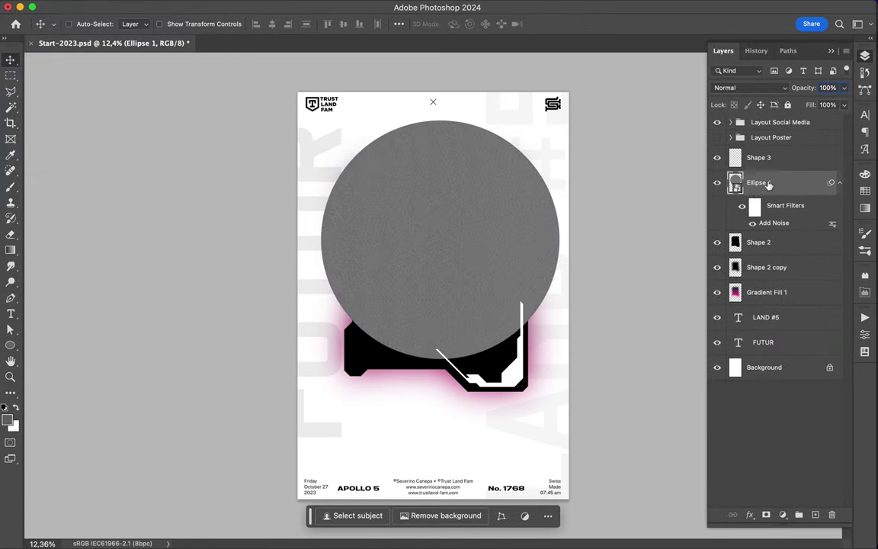
# Copy a round marquee area of the grainy circle onto its own layer.
pyautogui.press('m')
pyautogui.moveTo(482, 276); pyautogui.dragTo(412, 205)
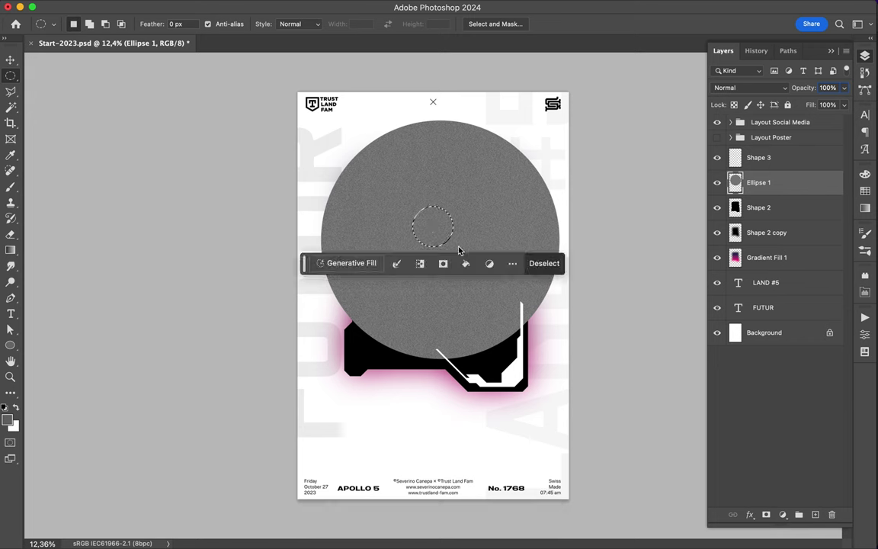
pyautogui.hotkey('ctrl', 'j')
pyautogui.hotkey('ctrl', 't')
pyautogui.moveTo(482, 276); pyautogui.dragTo(506, 288)
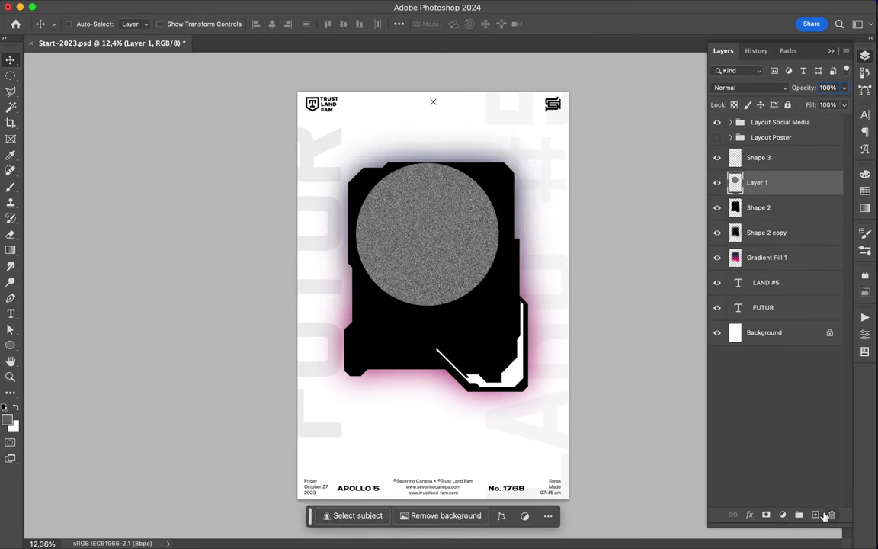
pyautogui.click(305, 7)
pyautogui.click(510, 208)
# Apply a Gaussian Blur to the copied circle layer.
pyautogui.click(439, 216)
pyautogui.click(756, 208)
pyautogui.click(305, 7)
pyautogui.click(510, 207)
pyautogui.moveTo(741, 245); pyautogui.dragTo(693, 250)
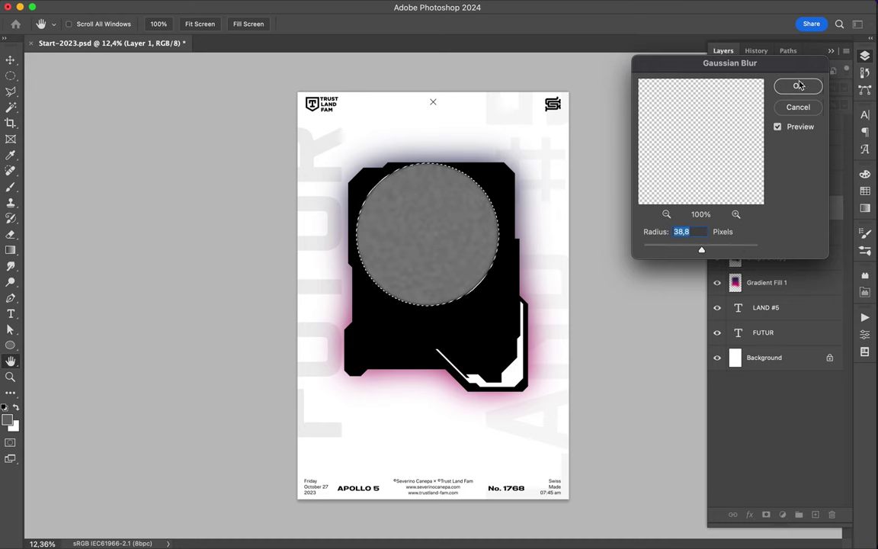
pyautogui.click(799, 86)
# Duplicate the blurred circle, rotate it 30 degrees, and lower its Fill to 48%.
pyautogui.hotkey('ctrl', 'j')
pyautogui.hotkey('ctrl', 't')
pyautogui.moveTo(502, 137); pyautogui.dragTo(541, 187)
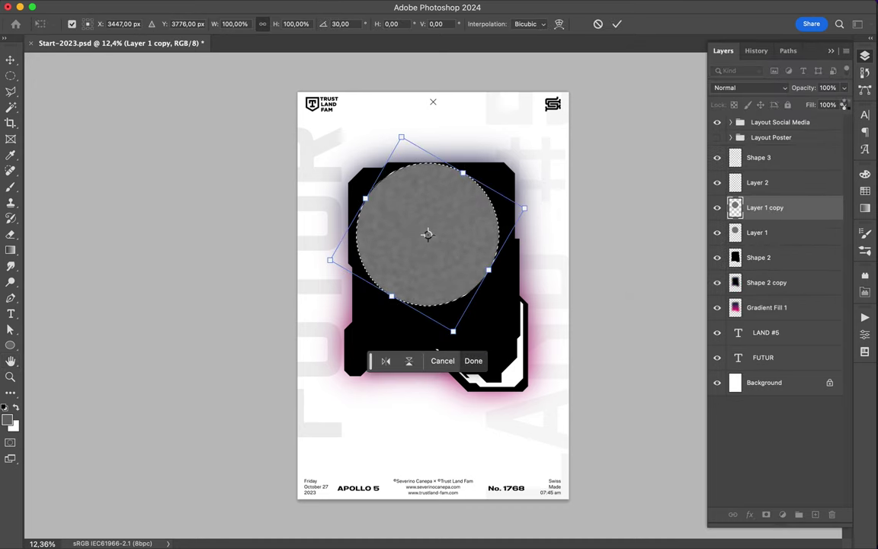
pyautogui.press('Return')
pyautogui.moveTo(843, 104); pyautogui.dragTo(834, 124)
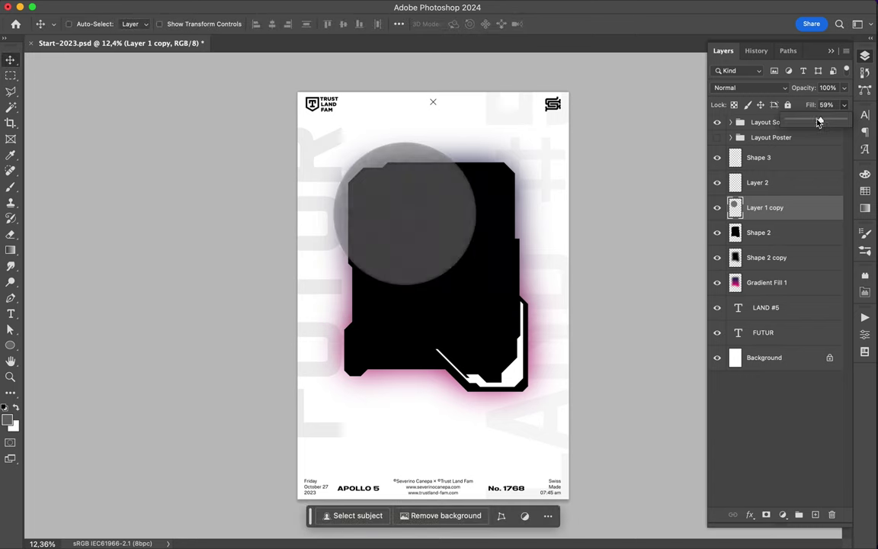
pyautogui.moveTo(823, 108); pyautogui.dragTo(819, 120)
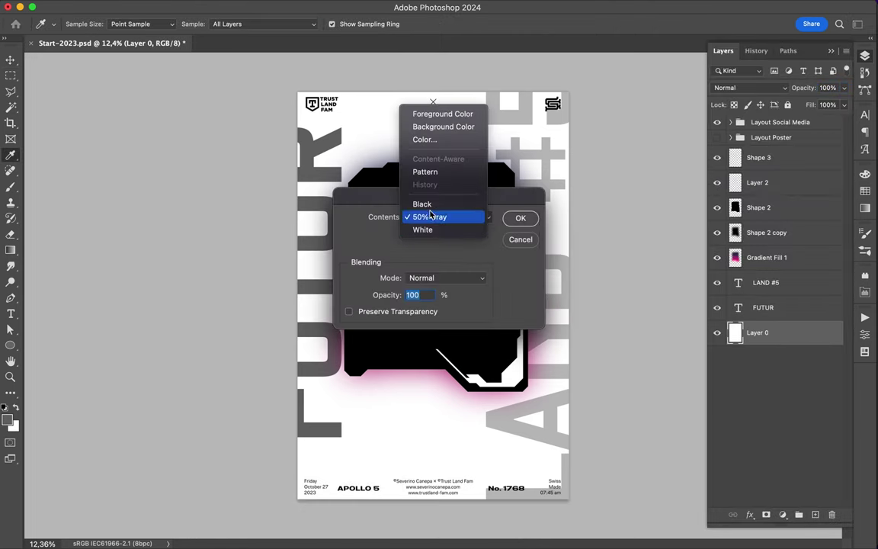
# Fill Layer 0 with the custom light grey colour #e6e6e6.
pyautogui.click(445, 139)
pyautogui.click(638, 49)
pyautogui.click(520, 218)
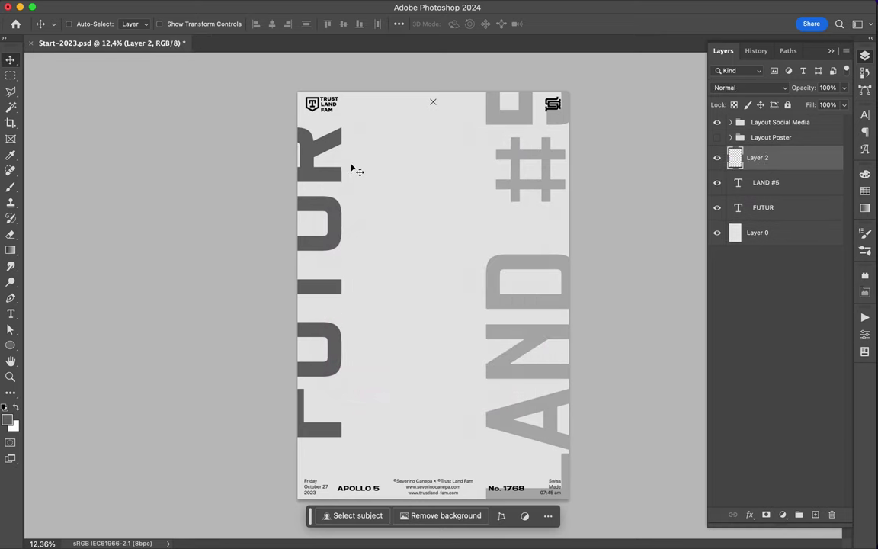
# Draw the angular panel outline with chamfered corners around the poster centre.
pyautogui.click(366, 162)
pyautogui.click(351, 177)
pyautogui.click(351, 307)
pyautogui.click(523, 389)
pyautogui.click(524, 368)
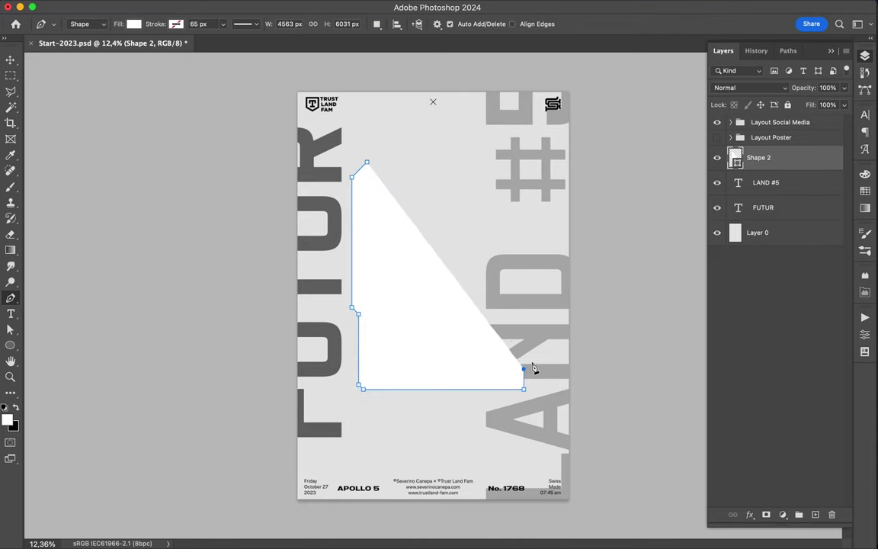
pyautogui.click(531, 236)
pyautogui.click(523, 135)
pyautogui.click(502, 135)
# Rasterize the panel shape, trim a sliver off its top edge, and shift it left.
pyautogui.rightClick(819, 160)
pyautogui.click(809, 361)
pyautogui.press('l')
pyautogui.click(374, 131)
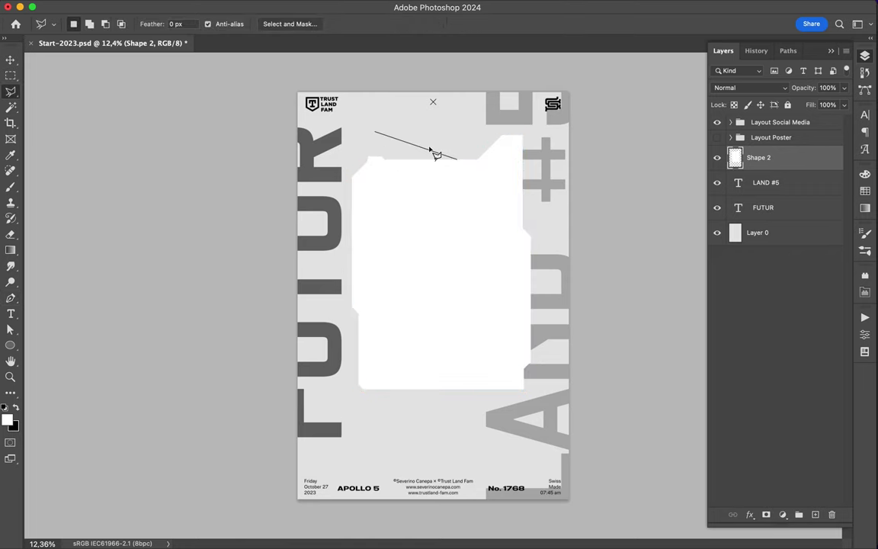
pyautogui.press('v')
pyautogui.moveTo(505, 231); pyautogui.dragTo(490, 237)
# Fade the two titles to 50% opacity and nudge the white panel right.
pyautogui.press('5')
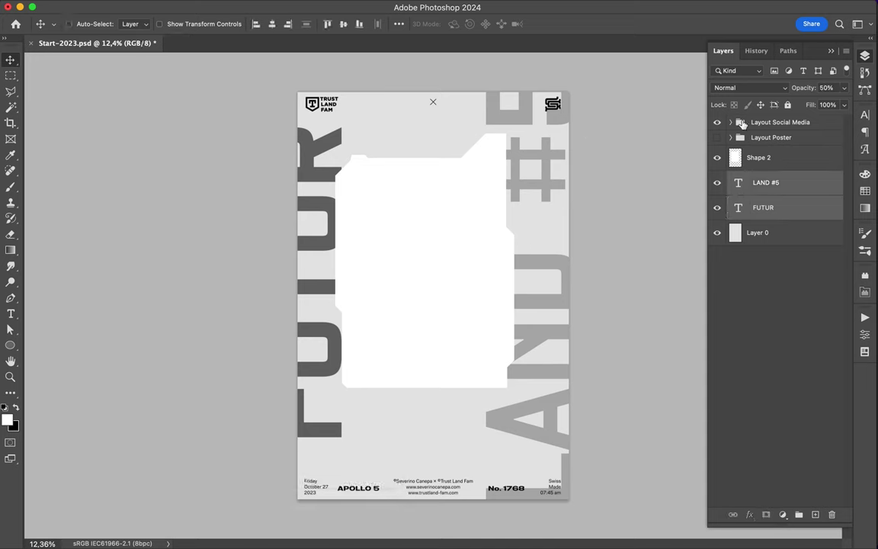
pyautogui.click(865, 190)
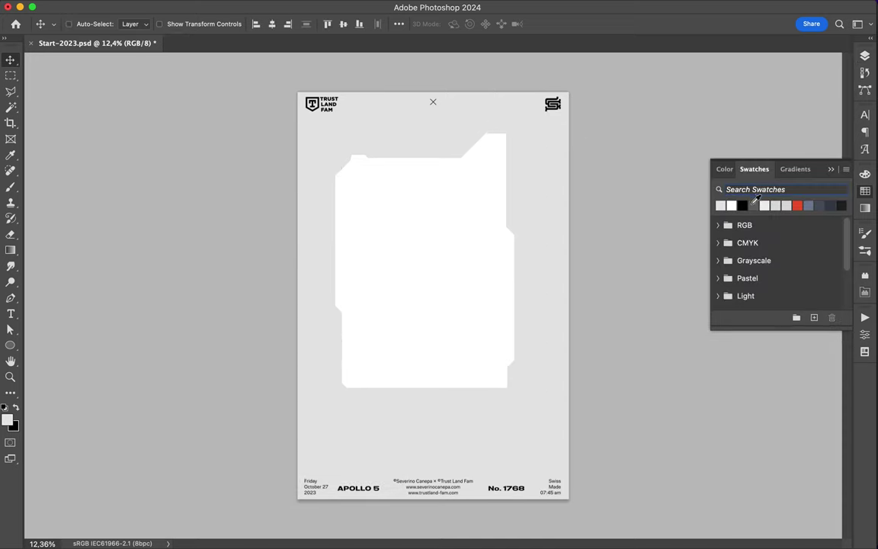
pyautogui.click(720, 205)
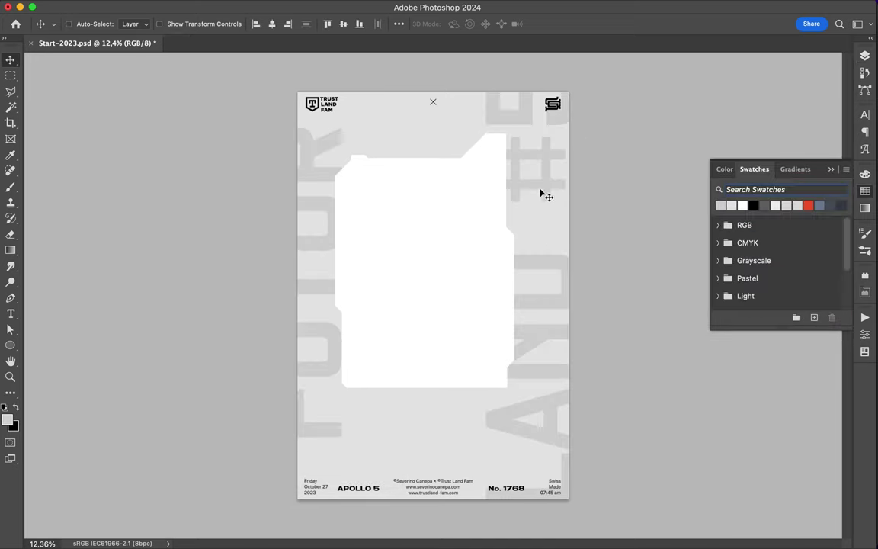
pyautogui.moveTo(541, 194); pyautogui.dragTo(559, 196)
pyautogui.moveTo(459, 241); pyautogui.dragTo(470, 241)
# Cut an angled step out of the panel's top-right corner with the Polygonal Lasso.
pyautogui.press('l')
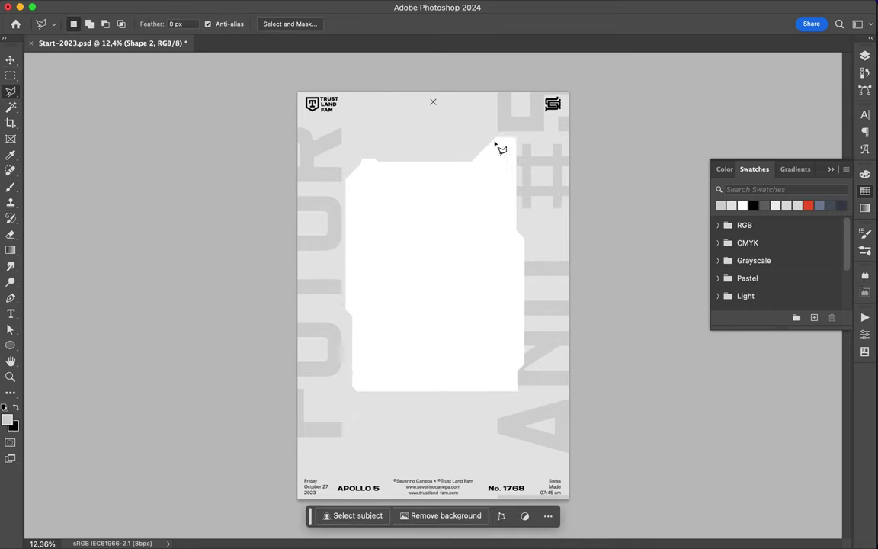
pyautogui.click(512, 157)
pyautogui.press('Delete')
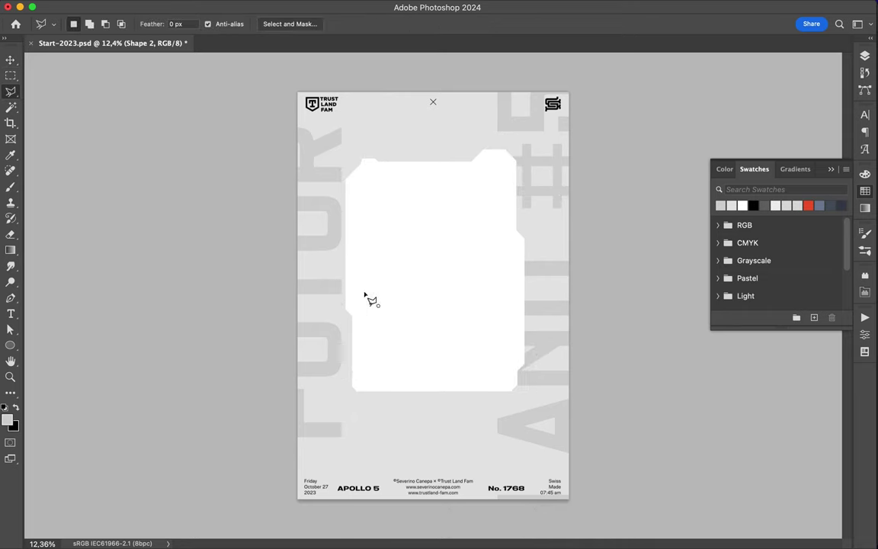
pyautogui.scroll(3, 363, 296)
pyautogui.press('p')
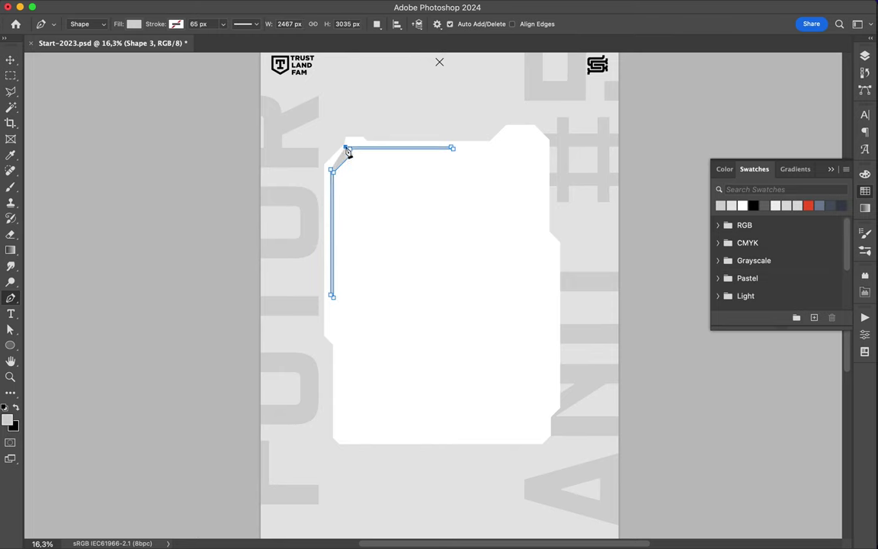
# Rasterize the new grey bevel strip layer.
pyautogui.click(864, 54)
pyautogui.rightClick(762, 156)
pyautogui.click(734, 394)
pyautogui.press('l')
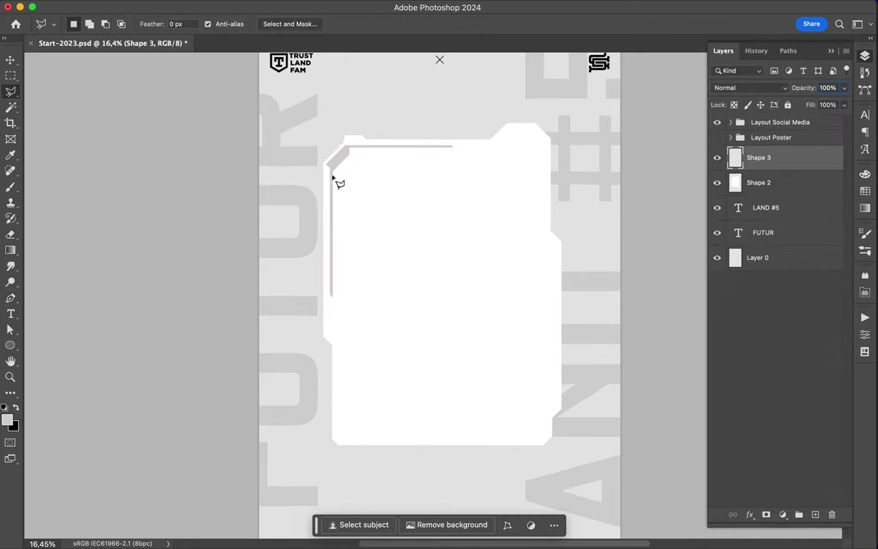
pyautogui.scroll(2, 337, 182)
pyautogui.press('Escape')
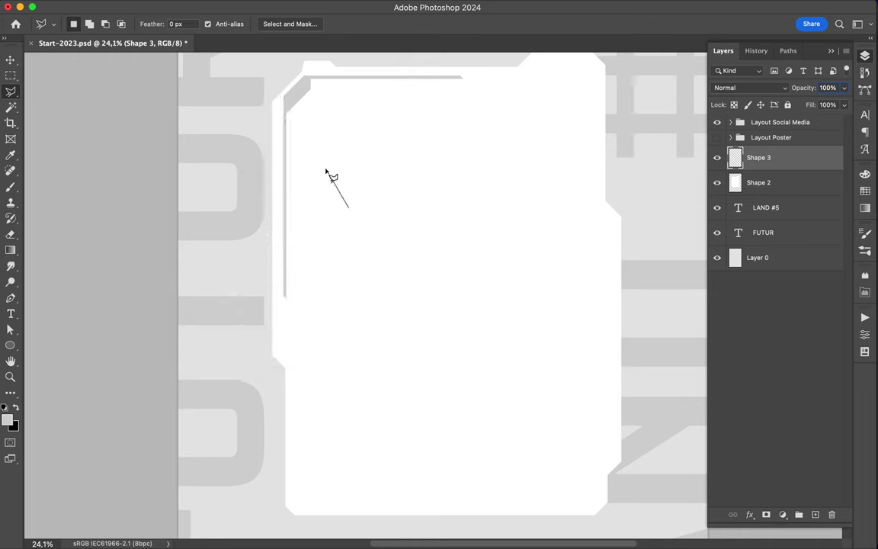
pyautogui.scroll(3, 480, 147)
# Copy a short section of the grey strip to a new layer as dash pieces for the right edge.
pyautogui.click(452, 145)
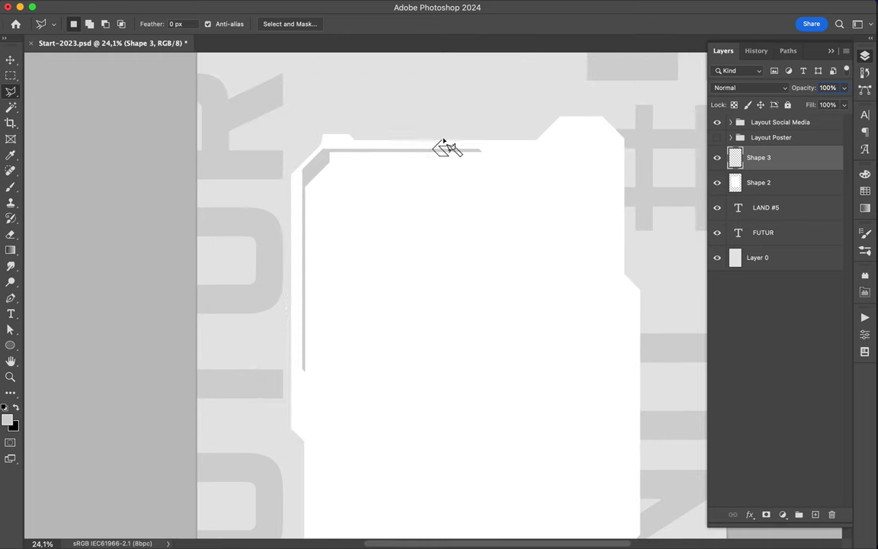
pyautogui.press('Escape')
pyautogui.press('m')
pyautogui.moveTo(442, 135)
pyautogui.mouseDown()
pyautogui.moveTo(486, 175)
pyautogui.moveTo(457, 154)
pyautogui.mouseUp()
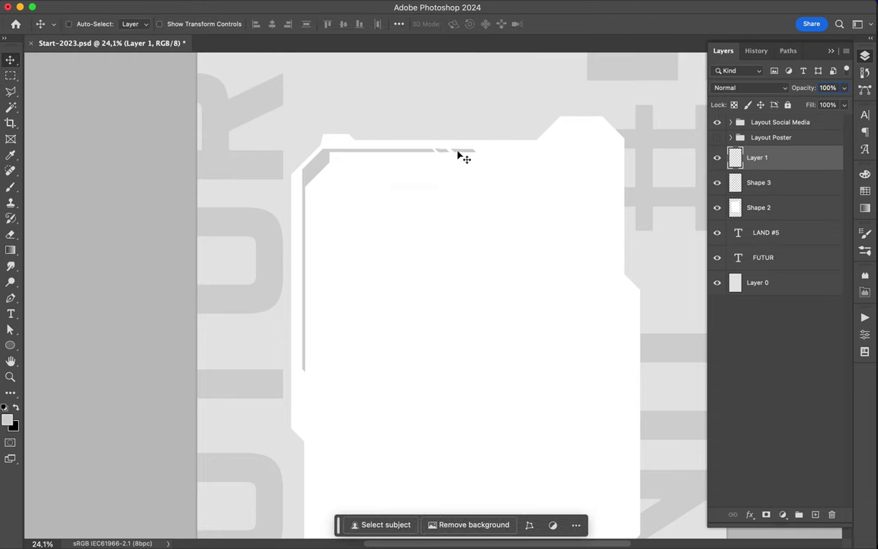
pyautogui.press('super+j')
pyautogui.press('super+t')
pyautogui.press('Return')
# Begin a pen-drawn plate at the panel's left notch.
pyautogui.hscroll(5, 457, 214)
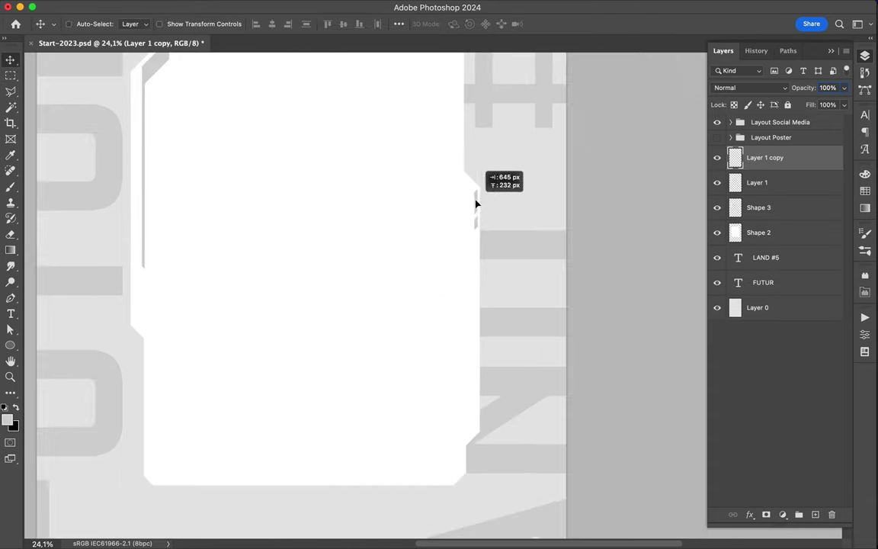
pyautogui.scroll(-1, 475, 203)
pyautogui.press('p')
pyautogui.click(227, 270)
pyautogui.click(218, 277)
pyautogui.click(218, 370)
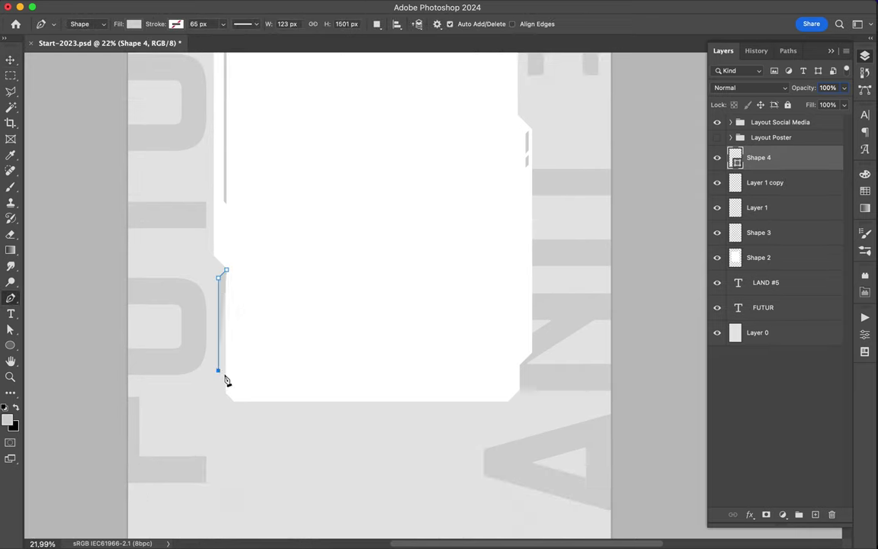
# Finish the black left-edge plate and place its layer behind the white panel.
pyautogui.press('Return')
pyautogui.moveTo(758, 157); pyautogui.dragTo(772, 267)
pyautogui.press('v')
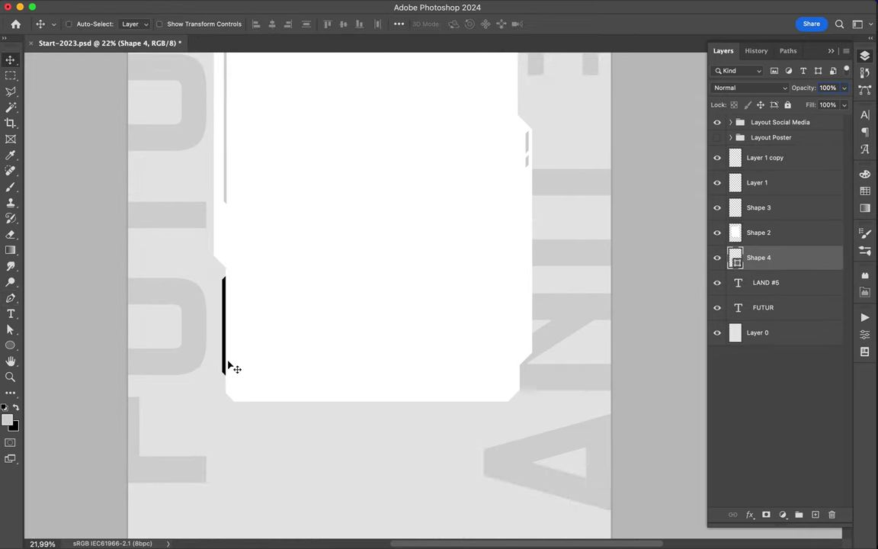
pyautogui.press('p')
pyautogui.scroll(2, 233, 368)
# Draw a black plate along the panel's right edge and around the top-right notch.
pyautogui.click(437, 297)
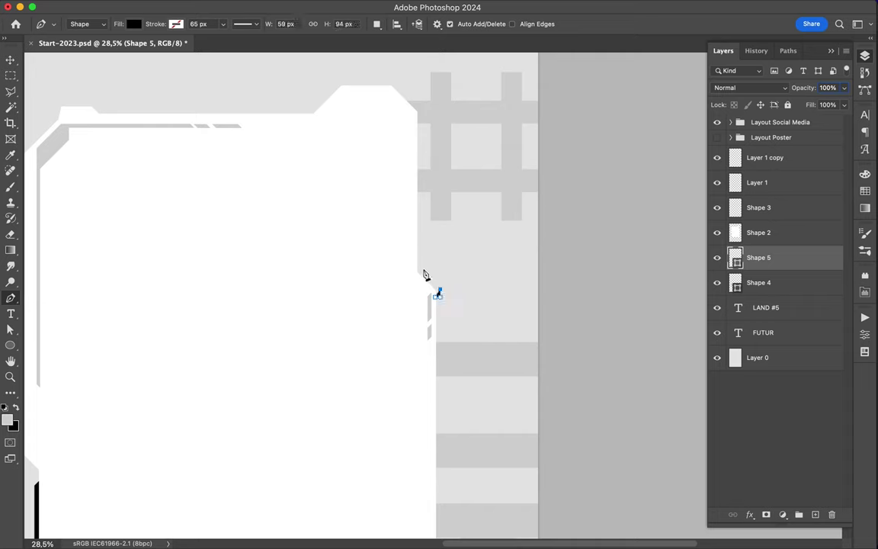
pyautogui.click(419, 268)
pyautogui.click(420, 161)
pyautogui.click(403, 105)
pyautogui.click(380, 81)
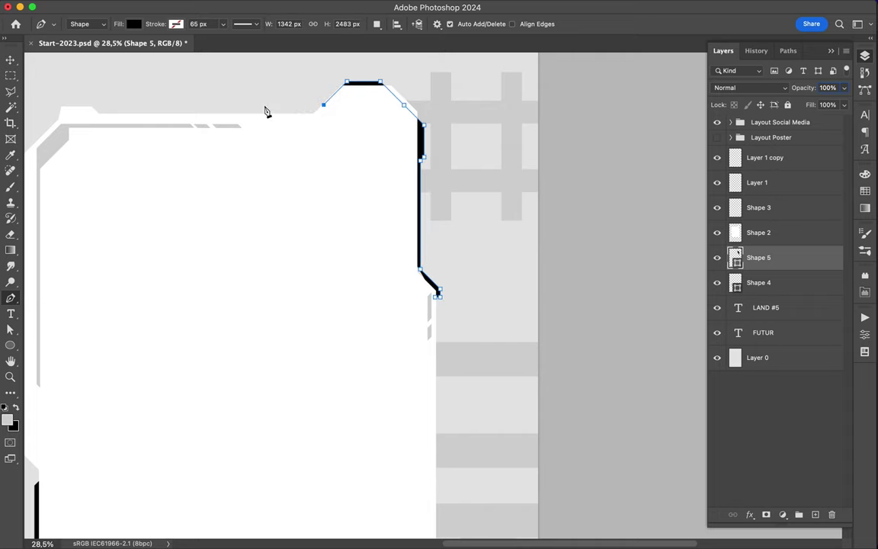
pyautogui.click(403, 288)
pyautogui.press('v')
pyautogui.press('m')
pyautogui.hscroll(-5, 377, 236)
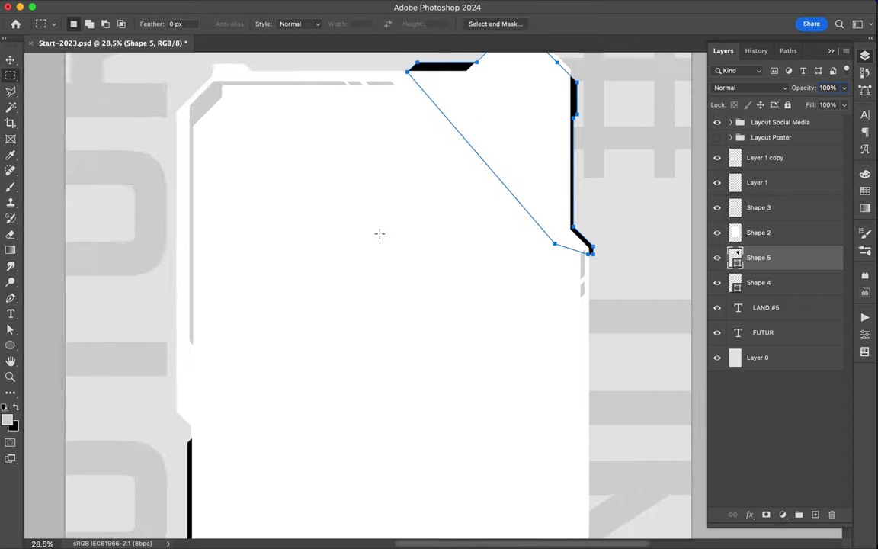
# Draw a path off the top-left corner with no fill and a black stroke.
pyautogui.press('p')
pyautogui.click(208, 79)
pyautogui.click(268, 145)
pyautogui.click(234, 173)
pyautogui.click(174, 23)
pyautogui.click(56, 89)
pyautogui.click(243, 23)
# Thin the top-left outline's black stroke to a fine line.
pyautogui.press('v')
pyautogui.press('a')
pyautogui.click(291, 24)
pyautogui.click(251, 27)
pyautogui.press('v')
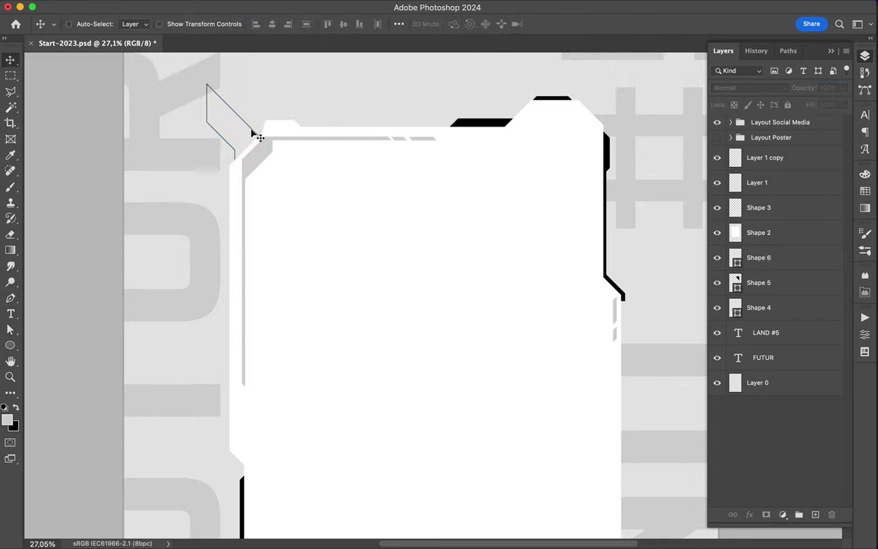
pyautogui.scroll(3, 183, 143)
# Pen-draw an angled bracket shape above the panel's top edge.
pyautogui.press('p')
pyautogui.click(94, 82)
pyautogui.click(165, 150)
pyautogui.click(424, 150)
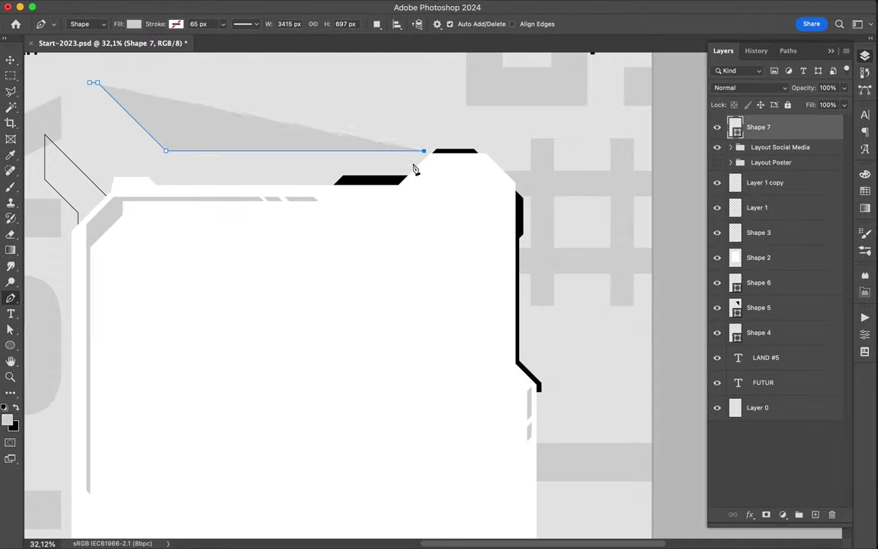
pyautogui.click(405, 168)
pyautogui.click(177, 168)
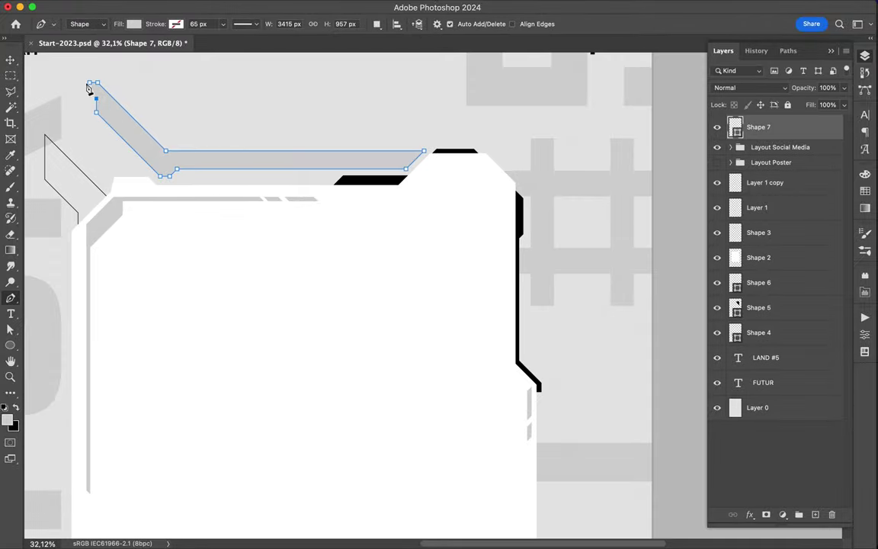
# Move the bracket layer under the layout group and give it no fill and a black 5 px stroke.
pyautogui.moveTo(776, 131); pyautogui.dragTo(774, 172)
pyautogui.click(133, 23)
pyautogui.click(102, 45)
pyautogui.click(202, 24)
pyautogui.write('5')
pyautogui.click(243, 24)
# Pen-draw a small angled plate inside the bracket's bend.
pyautogui.press('Escape')
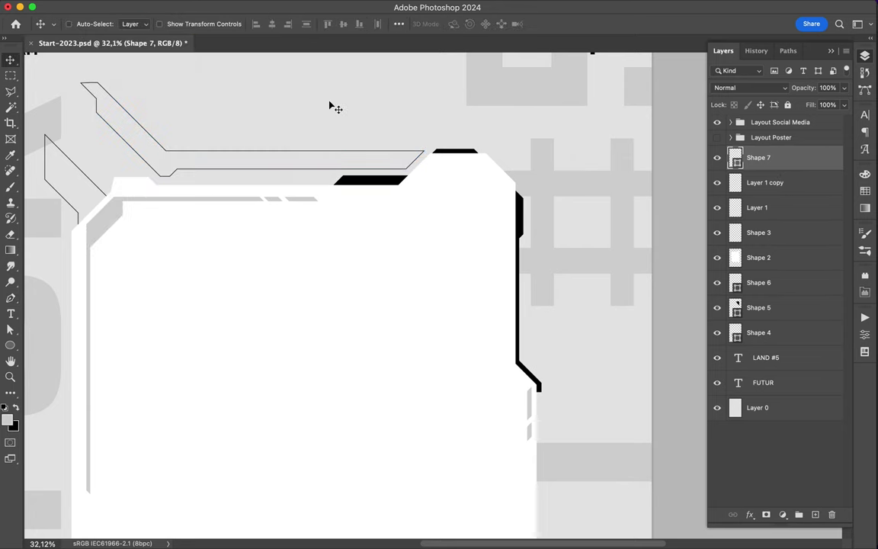
pyautogui.scroll(2, 130, 127)
pyautogui.scroll(3, 126, 84)
pyautogui.click(123, 76)
pyautogui.click(185, 139)
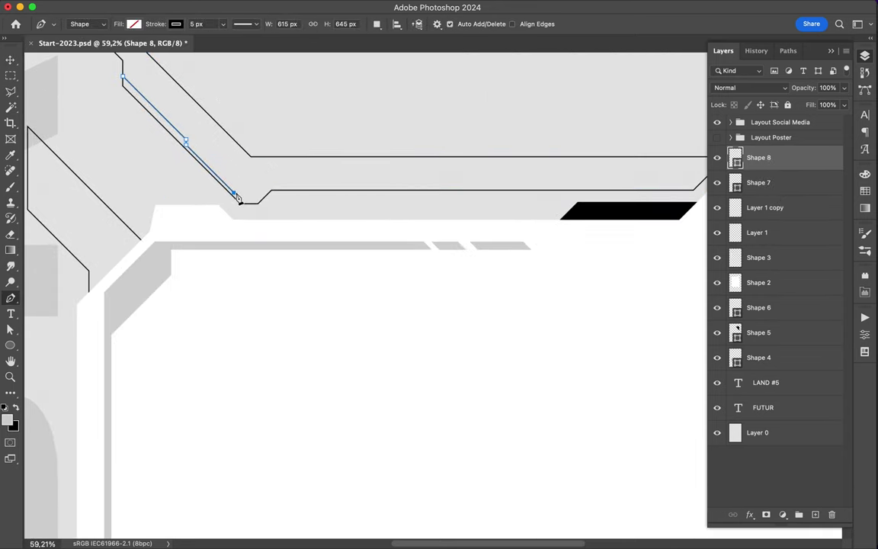
pyautogui.click(279, 184)
# Fill the small plate with black and remove its stroke.
pyautogui.scroll(1, 281, 190)
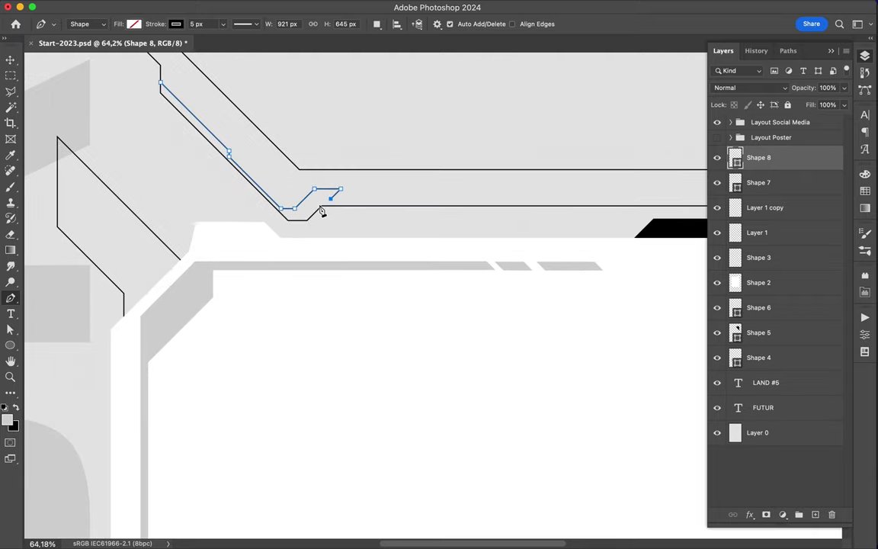
pyautogui.scroll(3, 325, 211)
pyautogui.scroll(3, 203, 183)
pyautogui.hscroll(-3, 190, 160)
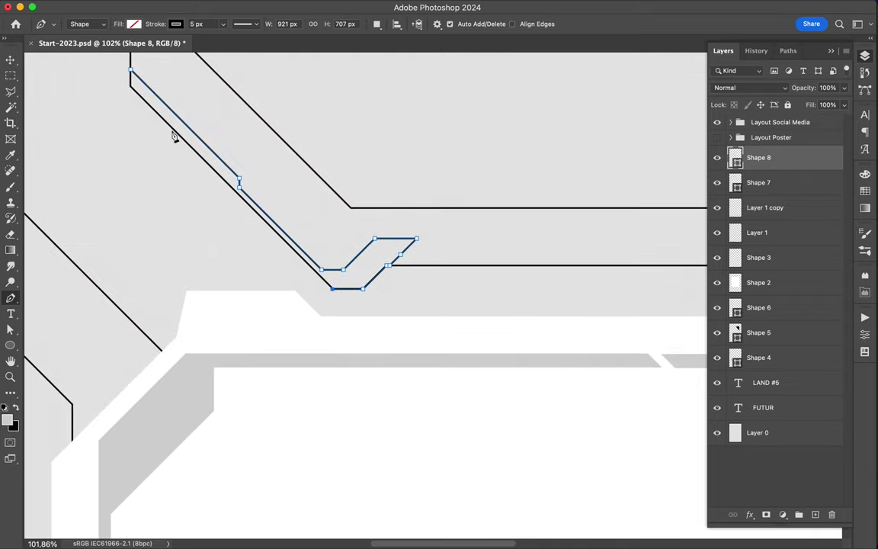
pyautogui.click(176, 28)
pyautogui.click(57, 89)
pyautogui.click(435, 82)
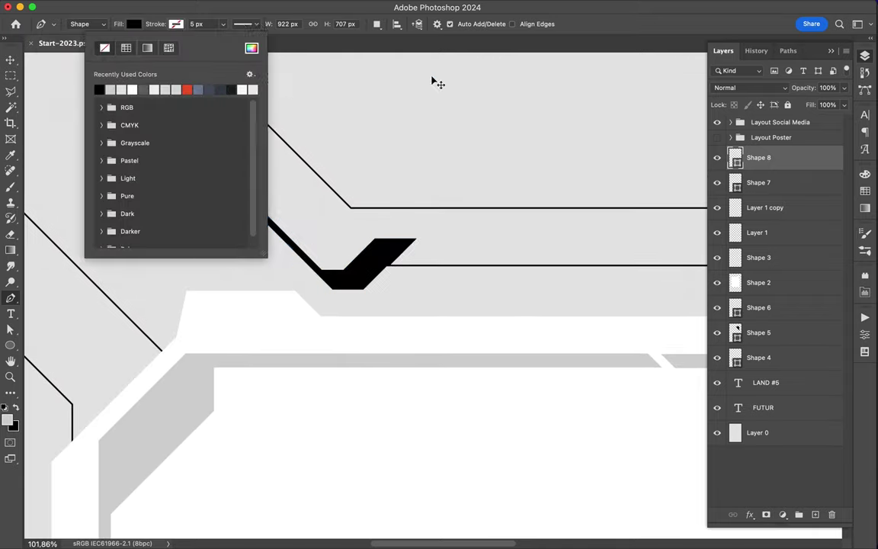
# Nudge the bracket's top-right corner point with Direct Selection.
pyautogui.scroll(-2, 391, 117)
pyautogui.scroll(-1, 438, 301)
pyautogui.hscroll(5, 274, 267)
pyautogui.scroll(3, 103, 198)
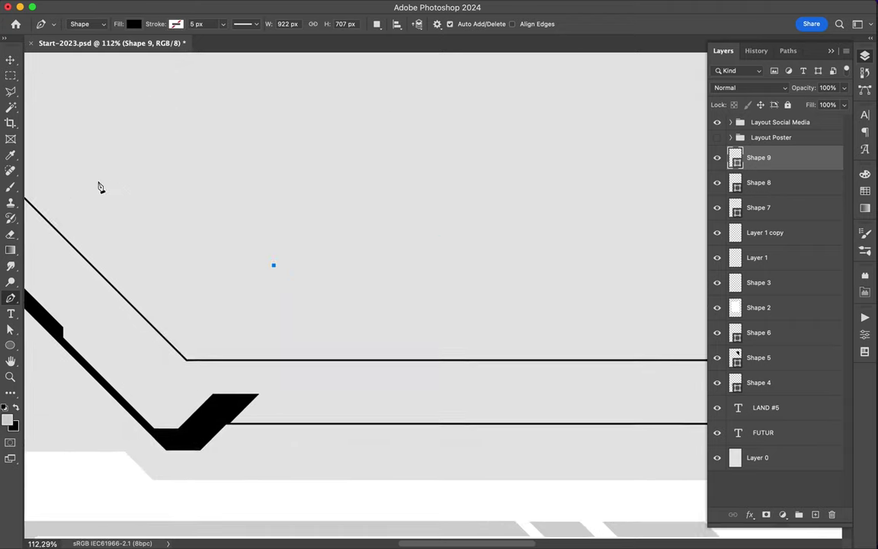
pyautogui.scroll(3, 114, 175)
pyautogui.press('a')
pyautogui.click(189, 153)
pyautogui.moveTo(188, 151)
pyautogui.mouseDown()
pyautogui.moveTo(179, 142)
pyautogui.moveTo(192, 151)
pyautogui.mouseUp()
# Pen-draw a thin shape along the panel's left edge.
pyautogui.scroll(-2, 278, 153)
pyautogui.press('p')
pyautogui.click(110, 196)
pyautogui.click(336, 432)
pyautogui.click(110, 195)
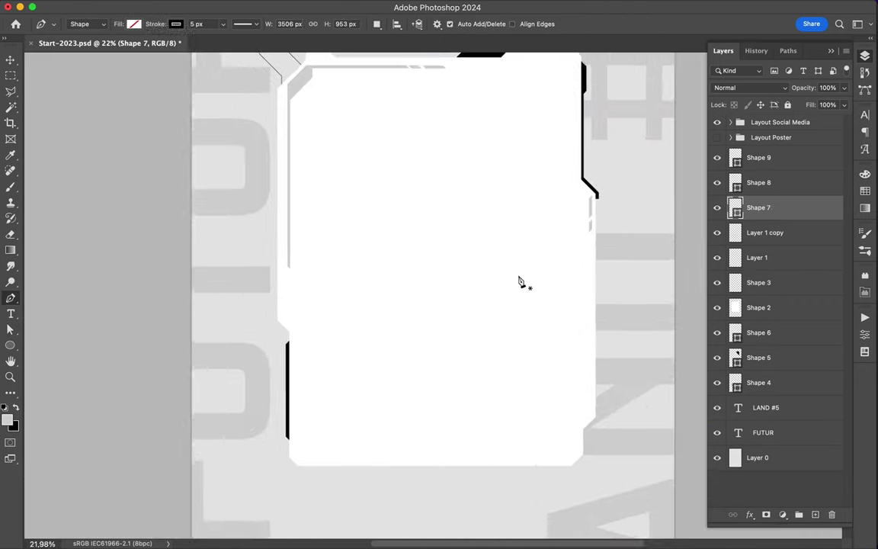
# Pen-trace thin outlines around the panel's right notch, right side, bottom and upper left.
pyautogui.scroll(2, 600, 197)
pyautogui.click(573, 148)
pyautogui.click(600, 178)
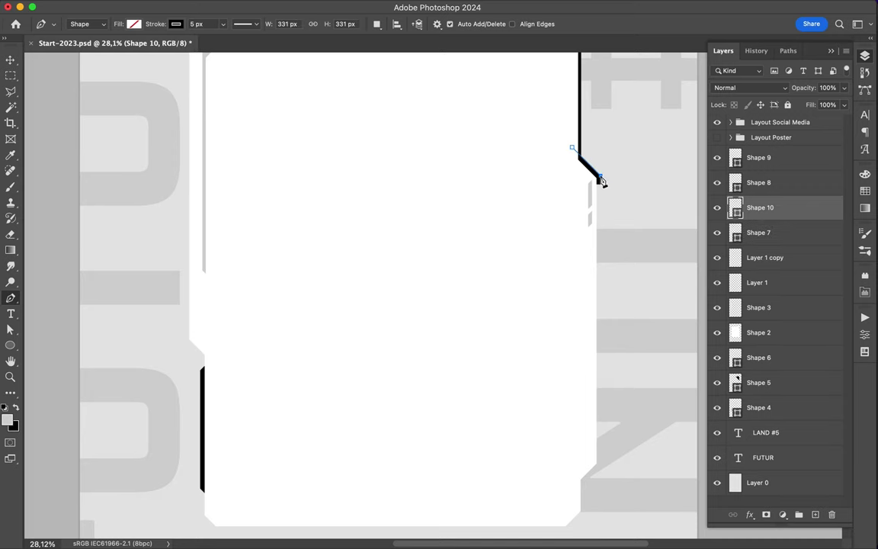
pyautogui.click(603, 412)
pyautogui.scroll(-4, 604, 396)
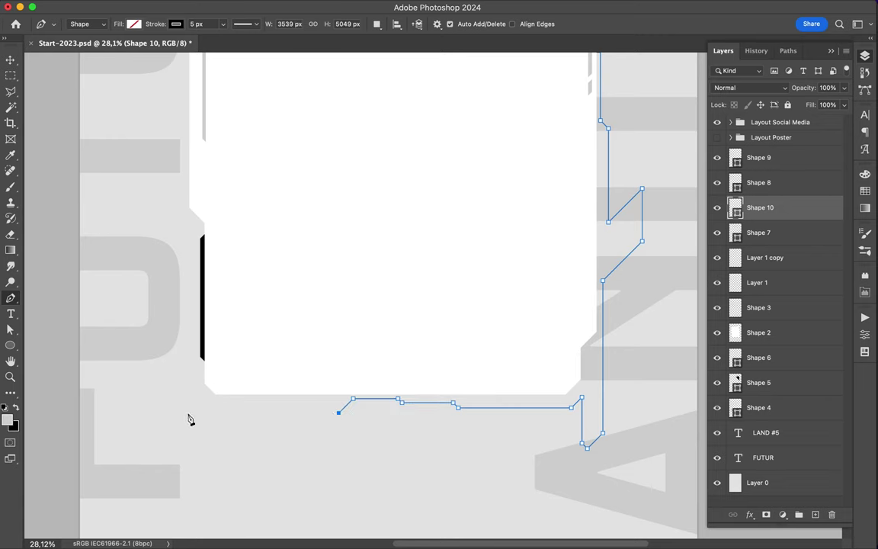
pyautogui.click(201, 196)
pyautogui.scroll(4, 201, 200)
pyautogui.hscroll(-3, 458, 199)
pyautogui.click(324, 114)
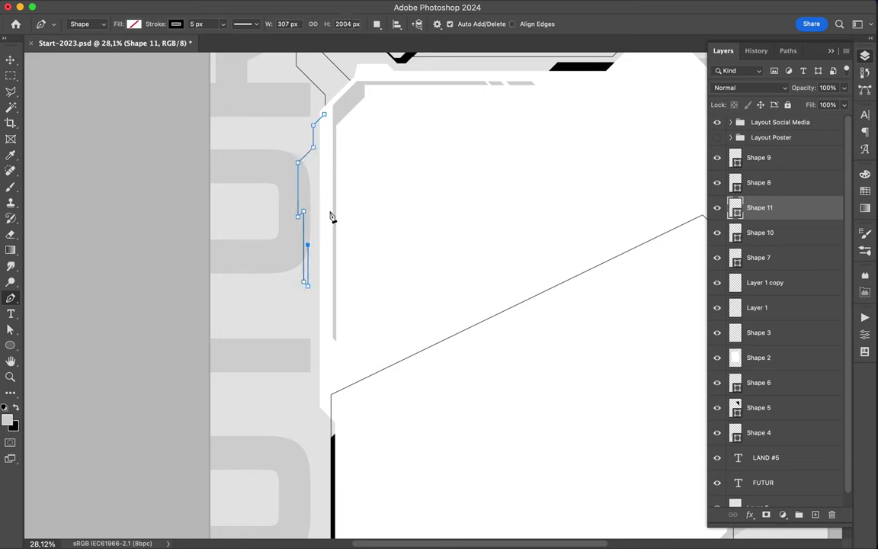
# Send the outline traces behind the white panel, then fit the poster in view.
pyautogui.press('v')
pyautogui.hotkey('ctrl', '[')
pyautogui.hotkey('ctrl', '[')
pyautogui.hotkey('ctrl', '[')
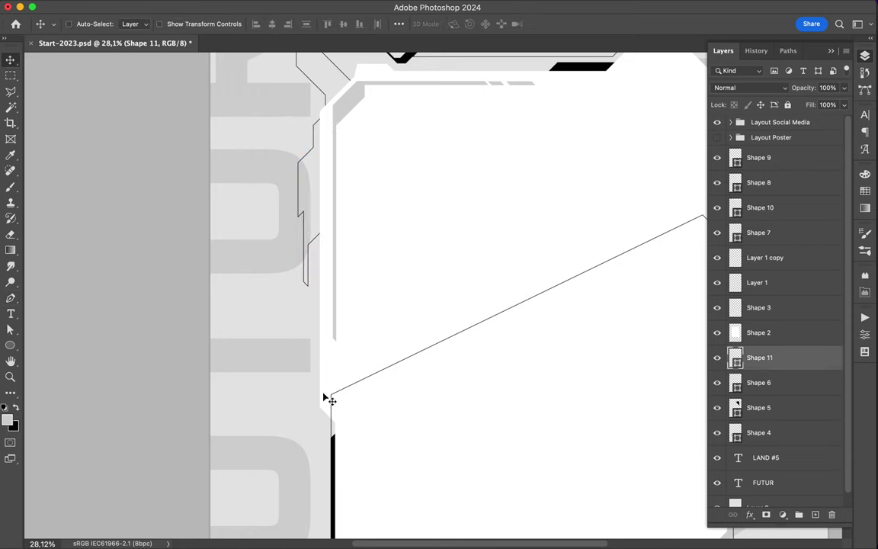
pyautogui.click(332, 397)
pyautogui.press('a')
pyautogui.moveTo(758, 207); pyautogui.dragTo(761, 345)
pyautogui.hotkey('ctrl', '0')
pyautogui.scroll(2, 449, 176)
pyautogui.scroll(2, 450, 176)
pyautogui.scroll(3, 355, 178)
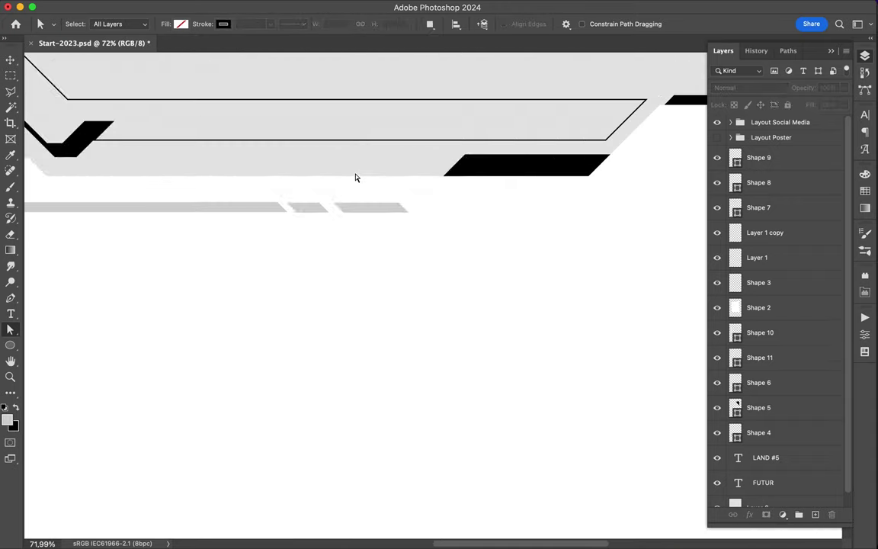
# Pen-draw a small light grey plate inside the top bracket.
pyautogui.hscroll(-5, 354, 176)
pyautogui.press('p')
pyautogui.click(498, 133)
pyautogui.click(467, 165)
pyautogui.click(377, 161)
pyautogui.click(448, 159)
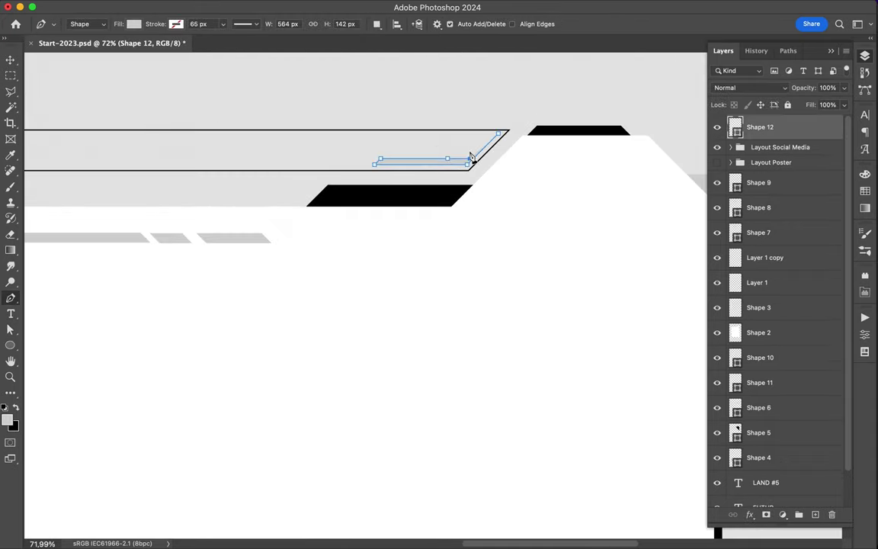
pyautogui.press('Return')
pyautogui.click(462, 144)
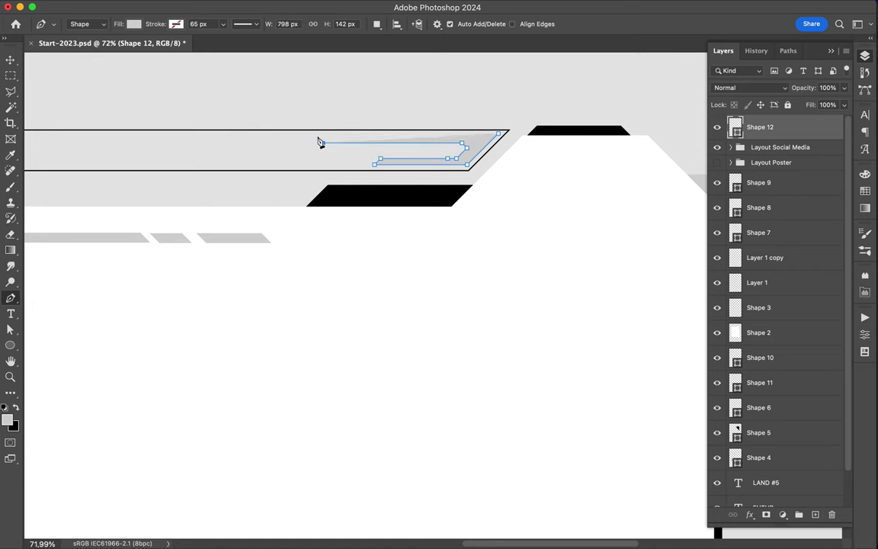
pyautogui.click(498, 136)
pyautogui.press('a')
# Move the grey plate below Layout Poster and trim its top with Polygonal Lasso.
pyautogui.moveTo(760, 127); pyautogui.dragTo(789, 169)
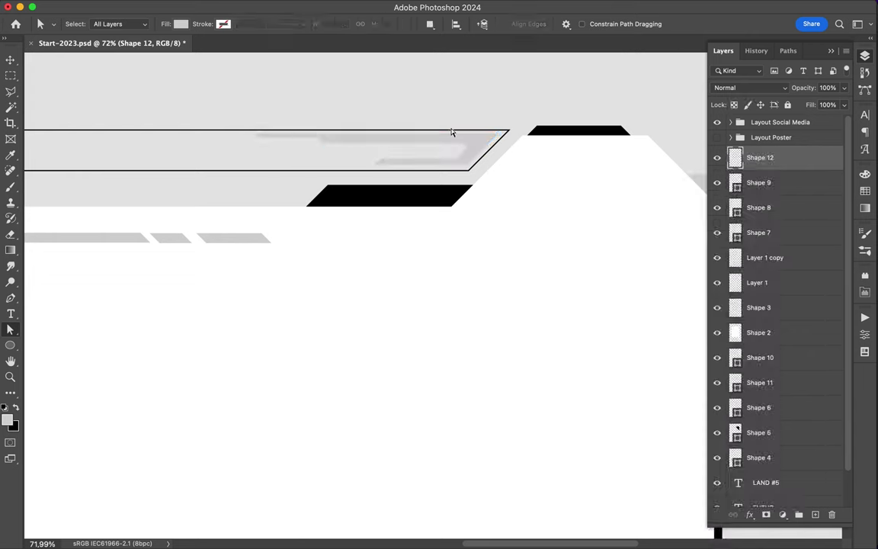
pyautogui.press('l')
pyautogui.click(252, 134)
pyautogui.click(252, 134)
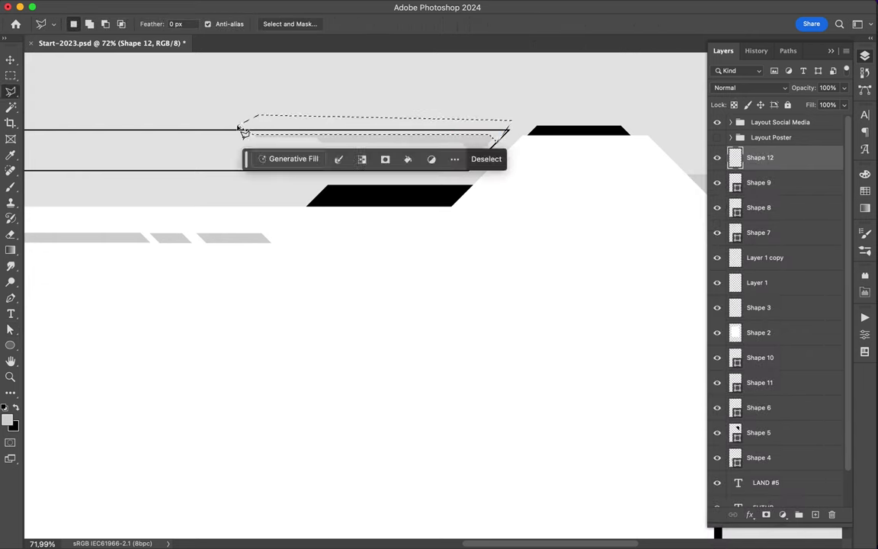
pyautogui.hotkey('ctrl', 'd')
pyautogui.press('v')
# Pen-draw a thin black zigzag outline beside the panel's right edge.
pyautogui.scroll(-10, 374, 83)
pyautogui.scroll(-5, 374, 82)
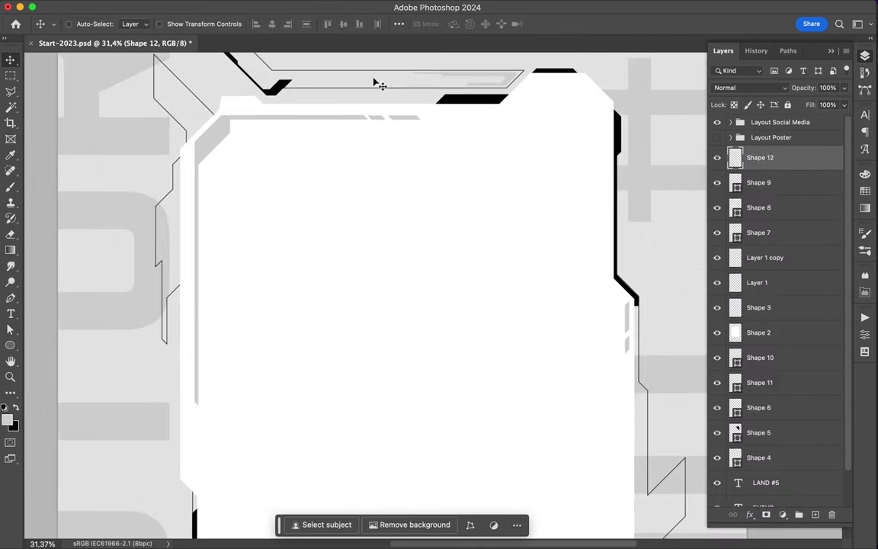
pyautogui.scroll(-5, 373, 82)
pyautogui.hscroll(5, 457, 77)
pyautogui.scroll(3, 599, 192)
pyautogui.press('p')
pyautogui.click(588, 173)
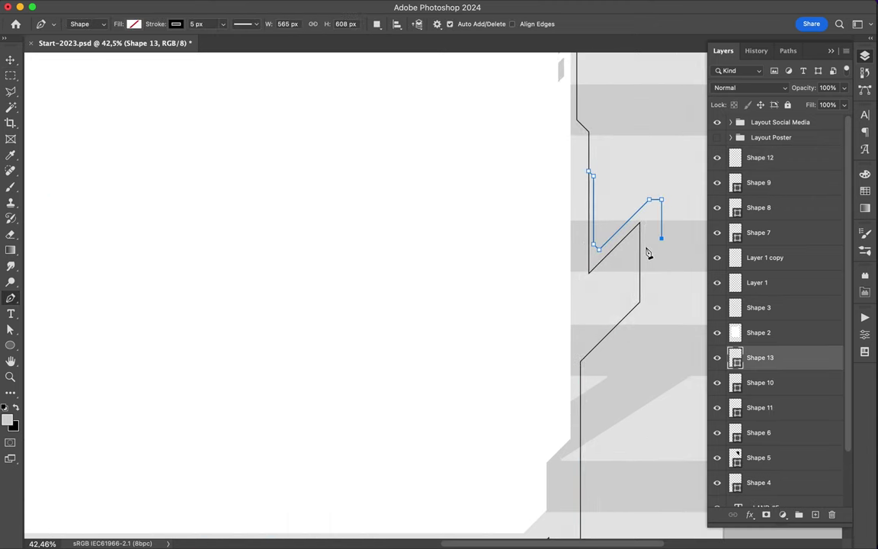
pyautogui.click(639, 283)
pyautogui.press('a')
pyautogui.scroll(2, 638, 298)
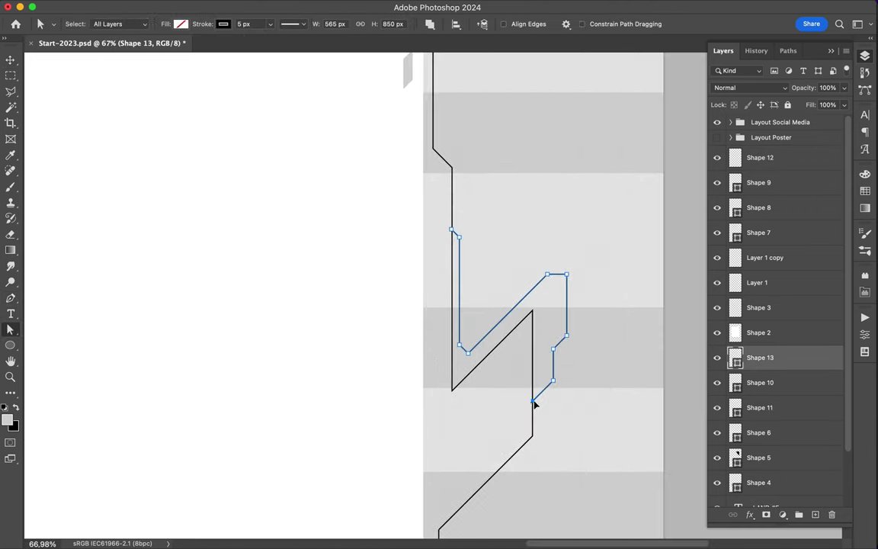
pyautogui.scroll(3, 510, 354)
pyautogui.scroll(2, 450, 272)
pyautogui.click(546, 244)
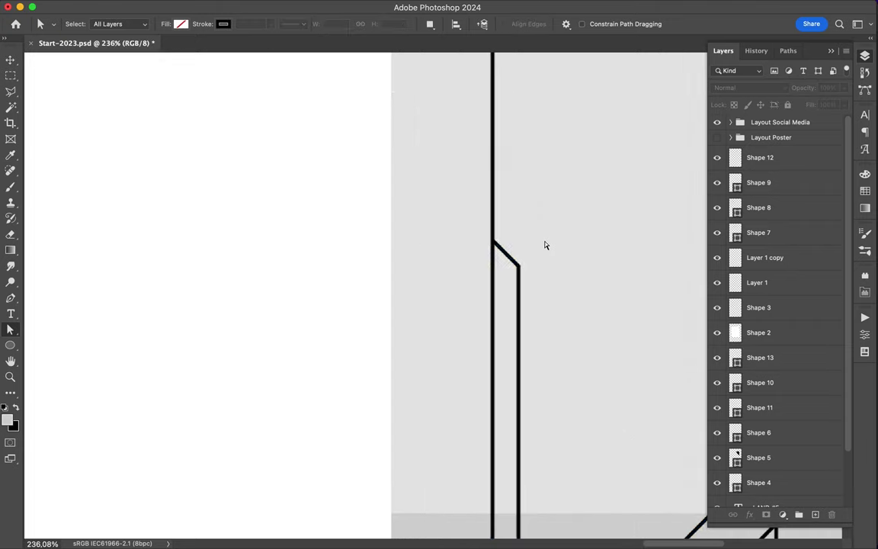
# Pen-draw an angular plate inside the upper-left corner outline.
pyautogui.scroll(-2, 546, 245)
pyautogui.click(523, 353)
pyautogui.click(487, 380)
pyautogui.scroll(-5, 488, 380)
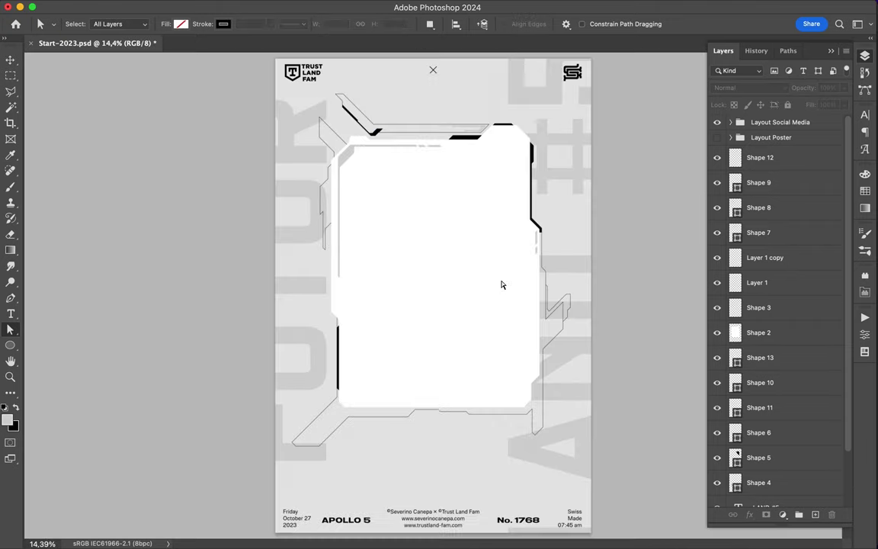
pyautogui.scroll(2, 323, 216)
pyautogui.press('p')
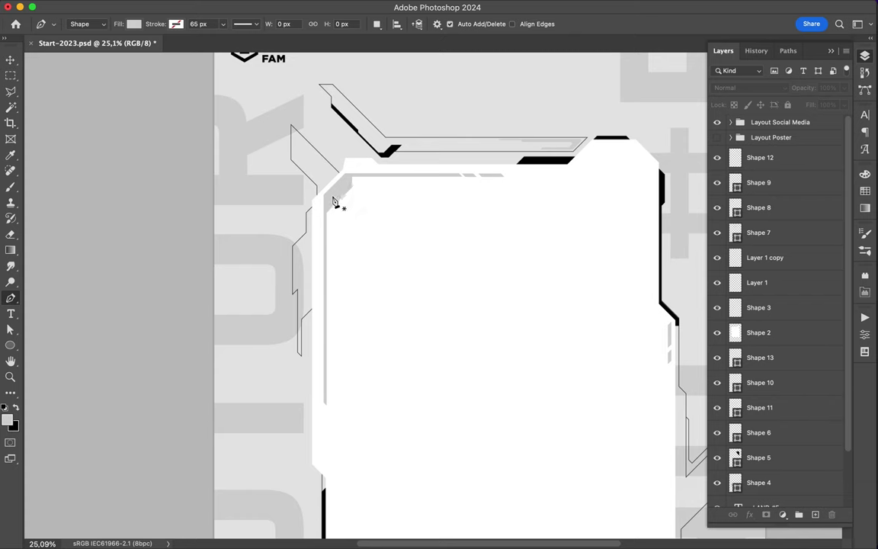
pyautogui.click(329, 197)
pyautogui.click(306, 148)
pyautogui.click(336, 176)
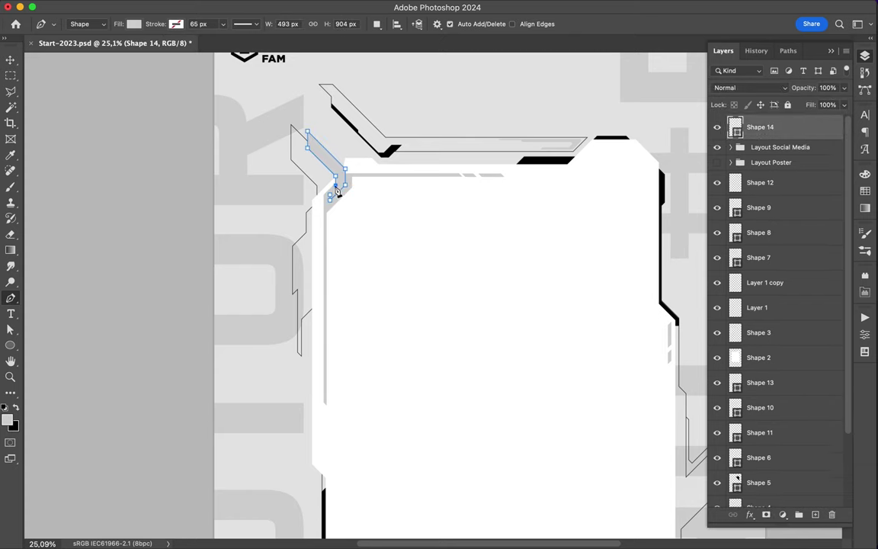
# Fill the upper-left plate black and move its layer below Layout Poster.
pyautogui.click(864, 190)
pyautogui.click(865, 56)
pyautogui.moveTo(760, 127); pyautogui.dragTo(774, 179)
pyautogui.rightClick(762, 157)
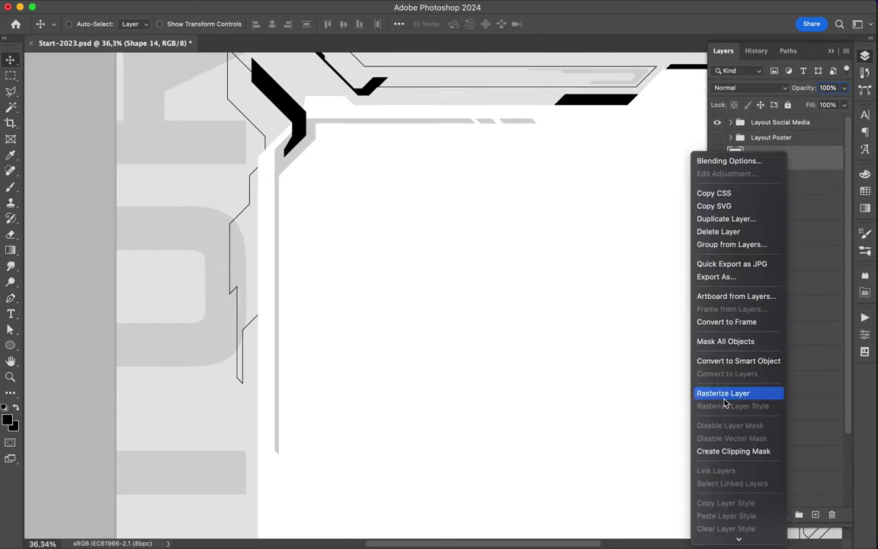
pyautogui.press('Escape')
pyautogui.scroll(2, 234, 144)
pyautogui.scroll(2, 234, 143)
# Cut a notch from the plate's lower end with Polygonal Lasso.
pyautogui.press('l')
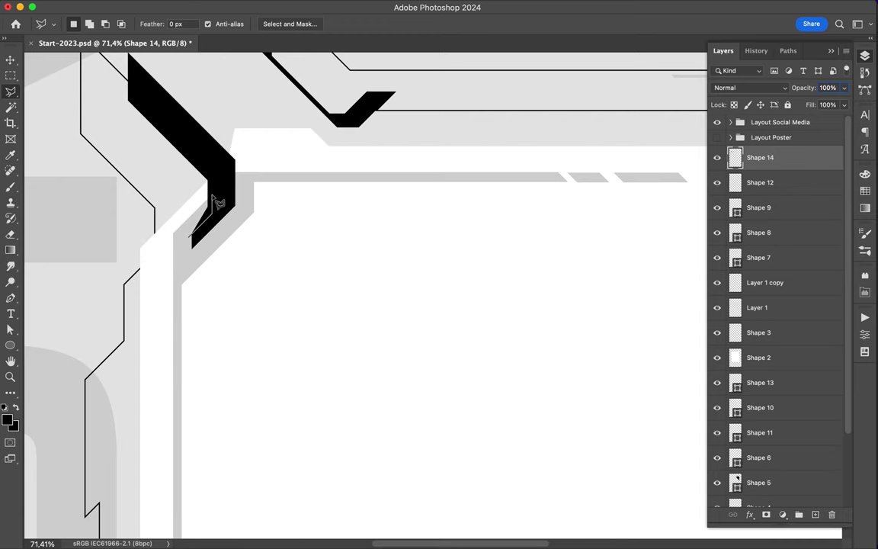
pyautogui.scroll(-3, 206, 229)
pyautogui.scroll(1, 191, 231)
pyautogui.scroll(1, 213, 198)
pyautogui.click(228, 177)
pyautogui.hotkey('ctrl', 'd')
pyautogui.scroll(-1, 268, 221)
pyautogui.press('v')
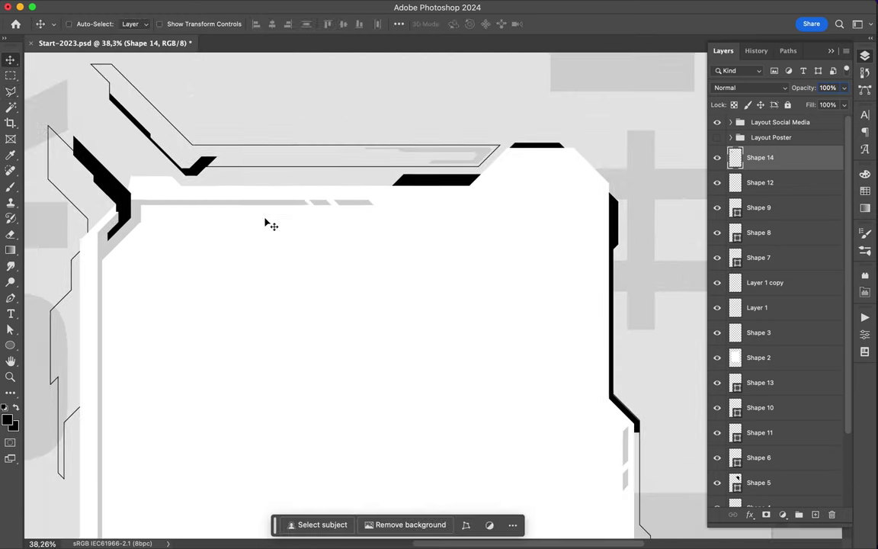
pyautogui.scroll(-2, 265, 223)
pyautogui.scroll(-5, 268, 222)
pyautogui.scroll(-5, 266, 223)
pyautogui.scroll(2, 266, 223)
# Pen-draw a black angular plate in the lower-left corner outline.
pyautogui.press('p')
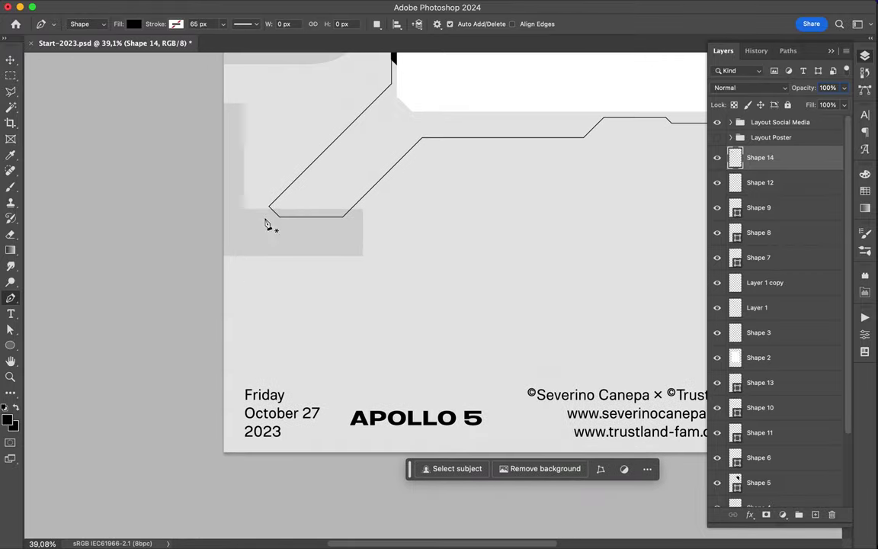
pyautogui.click(272, 206)
pyautogui.click(377, 125)
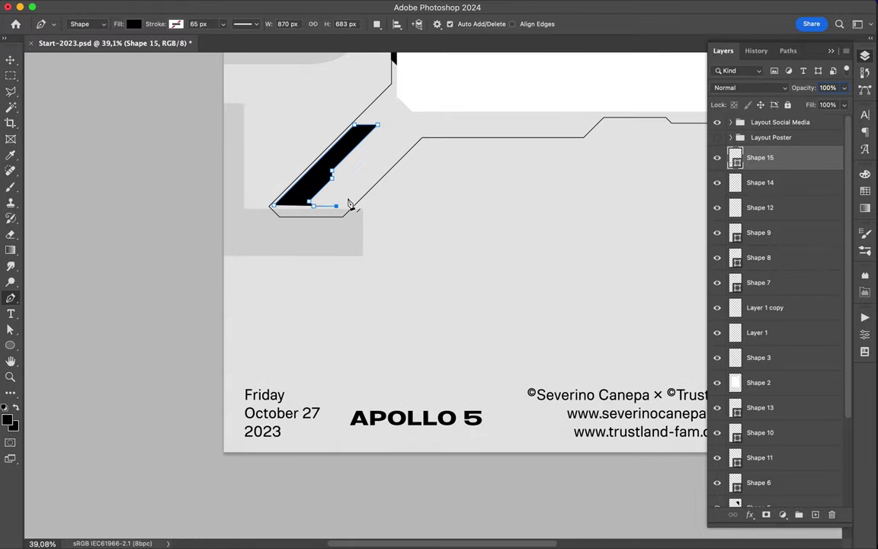
pyautogui.click(383, 164)
pyautogui.click(342, 216)
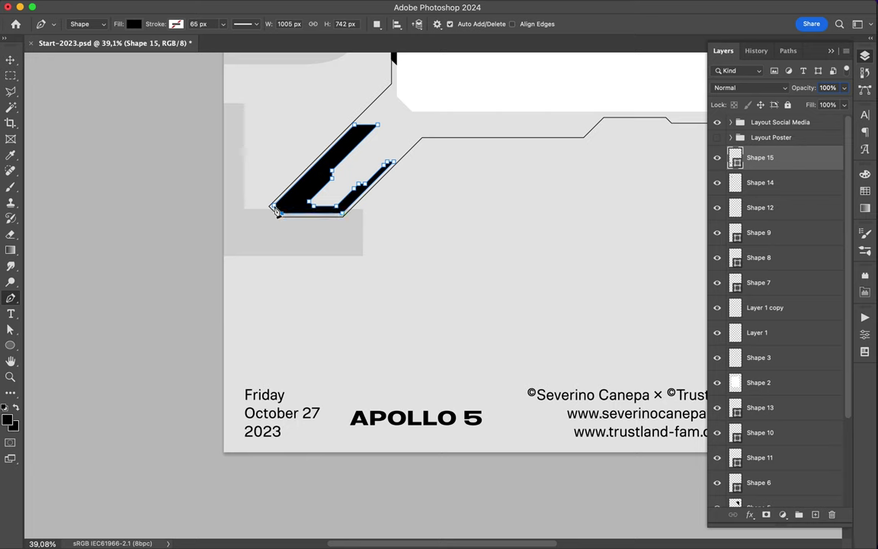
pyautogui.click(273, 205)
# Split a notched piece off the lower-left plate onto its own layer and shift it up-right.
pyautogui.press('l')
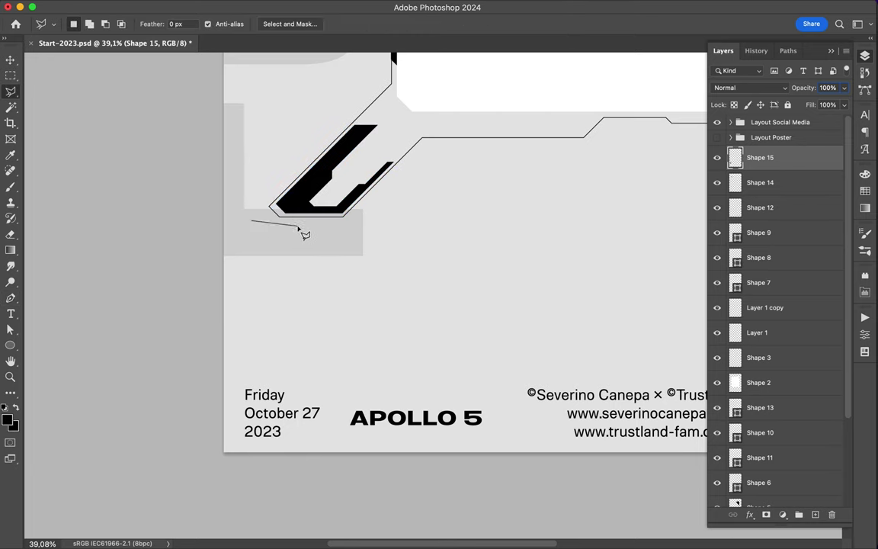
pyautogui.scroll(3, 286, 229)
pyautogui.scroll(5, 276, 270)
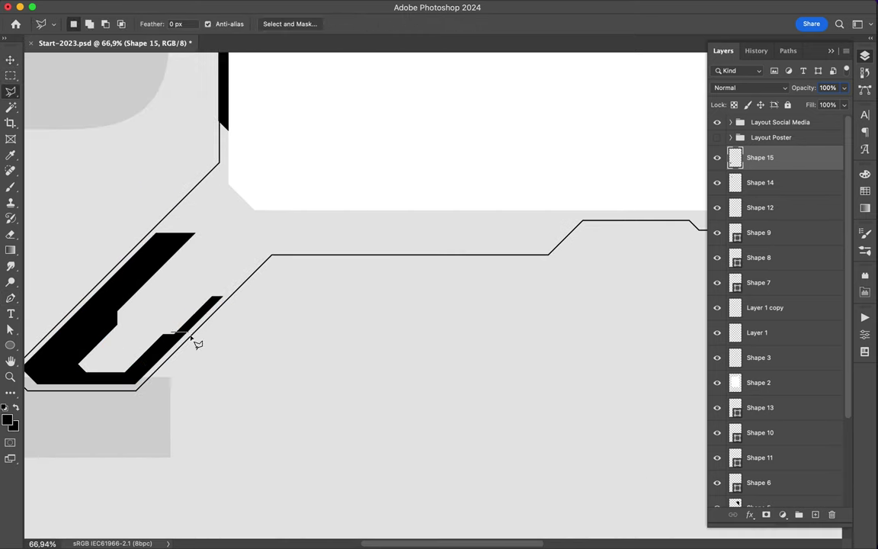
pyautogui.doubleClick(183, 296)
pyautogui.press('super+j')
pyautogui.press('v')
pyautogui.moveTo(215, 310)
pyautogui.mouseDown()
pyautogui.moveTo(249, 275)
pyautogui.moveTo(182, 227)
pyautogui.mouseUp()
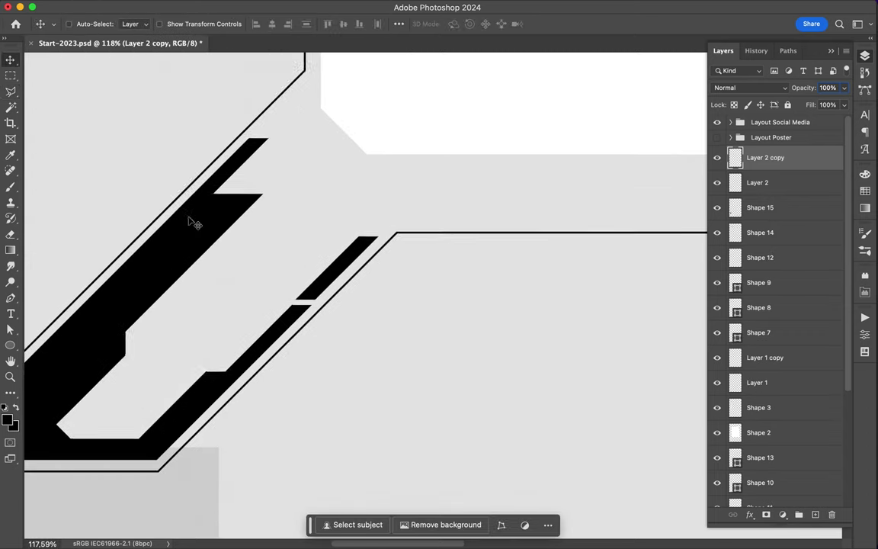
pyautogui.scroll(-5, 191, 221)
pyautogui.scroll(3, 432, 295)
# Outline an L-shaped plate along the panel's lower right with the Pen tool.
pyautogui.press('p')
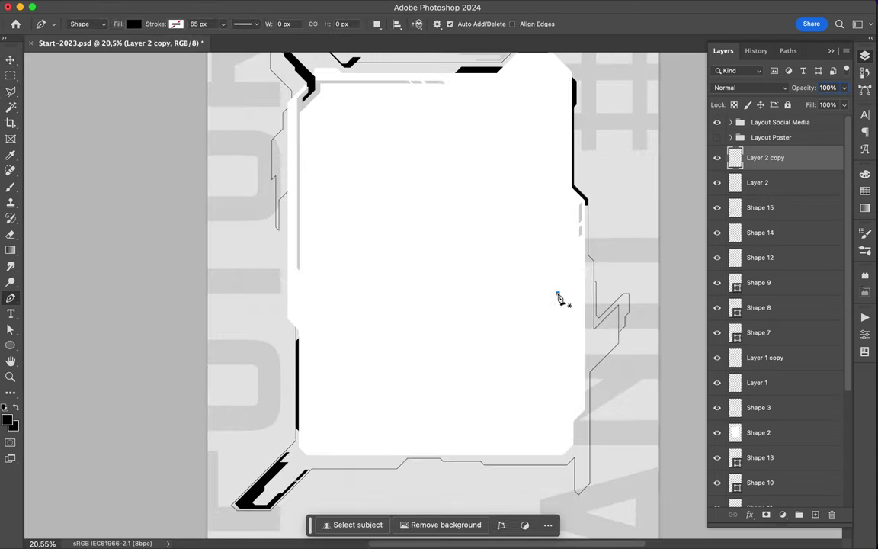
pyautogui.click(559, 291)
pyautogui.click(514, 288)
pyautogui.click(500, 301)
pyautogui.click(500, 404)
pyautogui.click(336, 412)
pyautogui.click(322, 427)
pyautogui.click(322, 446)
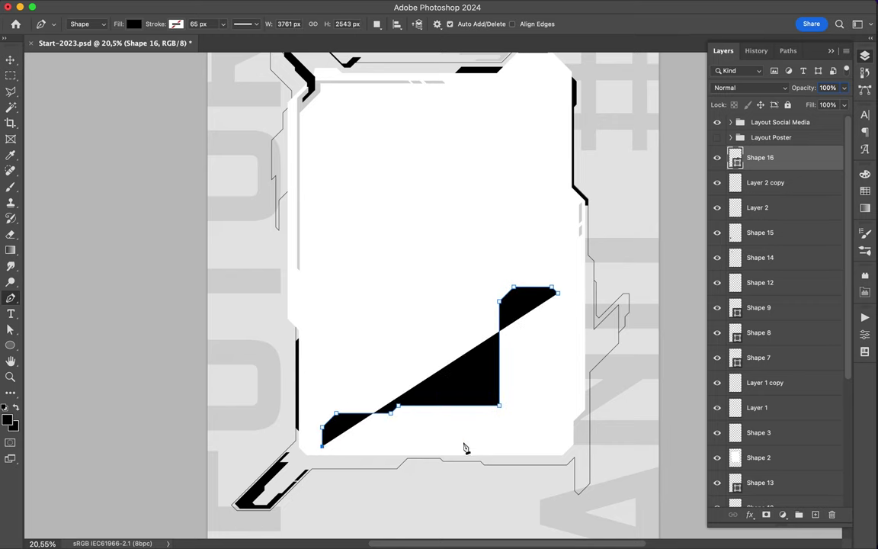
pyautogui.click(436, 447)
pyautogui.click(528, 448)
pyautogui.click(555, 429)
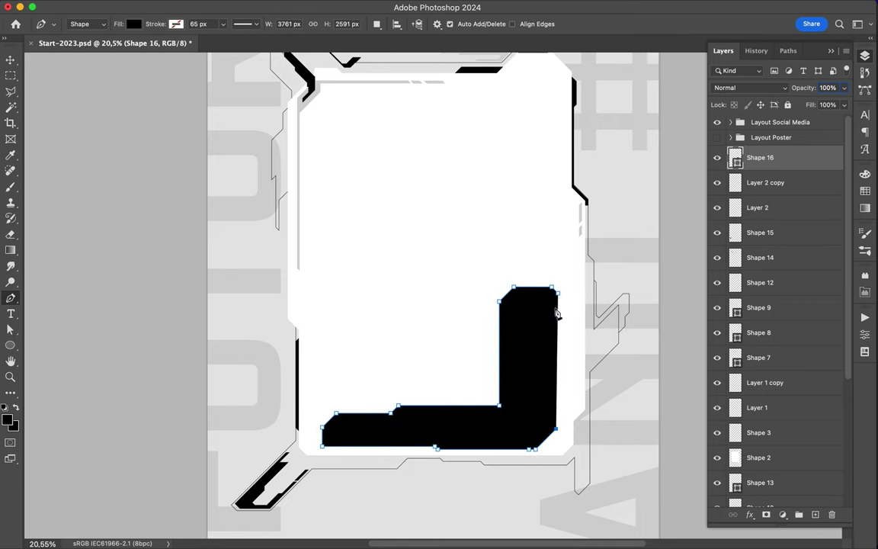
# Fill the L plate light grey and nudge it slightly right.
pyautogui.click(865, 174)
pyautogui.click(759, 202)
pyautogui.press('v')
pyautogui.rightClick(754, 157)
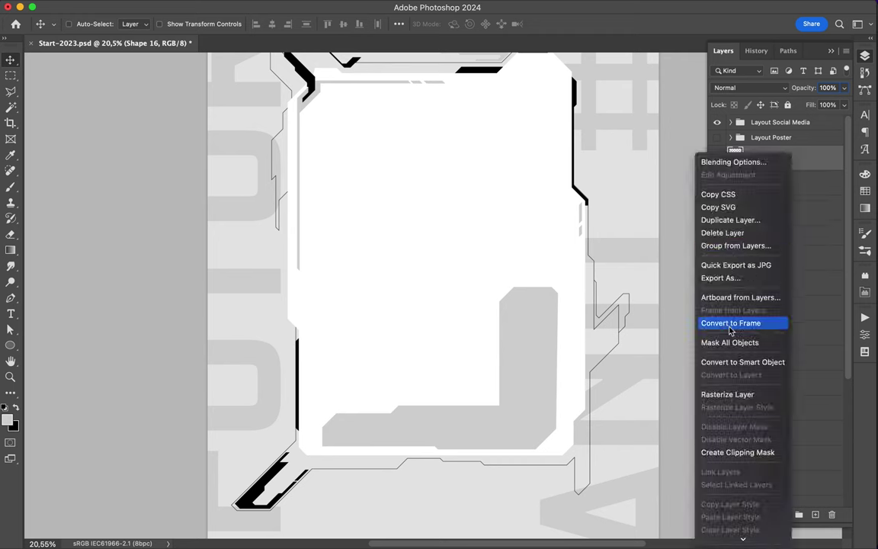
pyautogui.press('Escape')
pyautogui.press('l')
pyautogui.click(556, 430)
pyautogui.press('Escape')
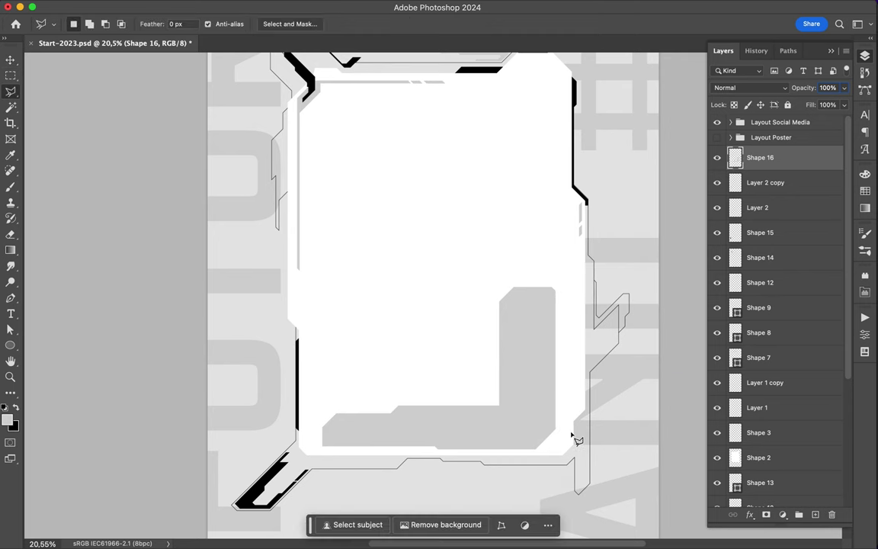
pyautogui.press('v')
pyautogui.moveTo(537, 427); pyautogui.dragTo(549, 427)
pyautogui.scroll(-1, 538, 412)
pyautogui.scroll(-1, 537, 412)
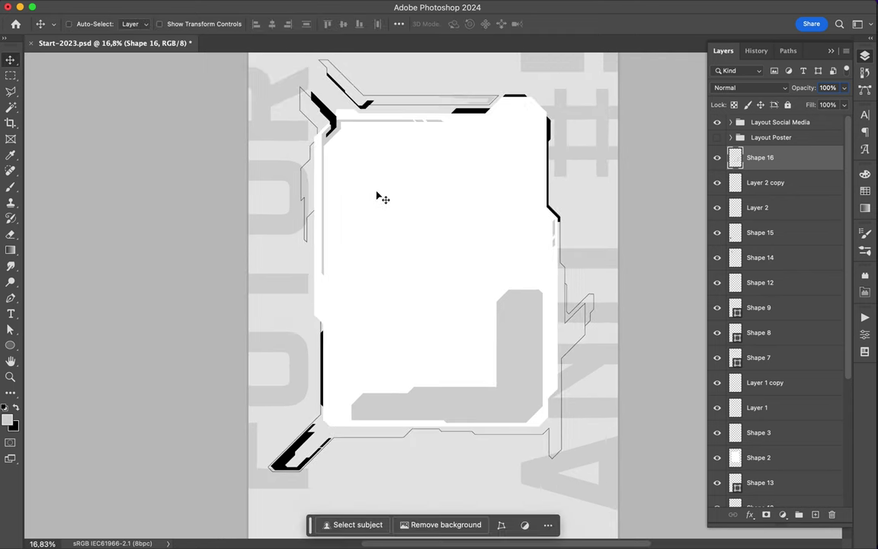
pyautogui.scroll(3, 438, 296)
# Add a circle at the plate's top-left corner and shrink it to about 48 px.
pyautogui.click(11, 344)
pyautogui.click(521, 307)
pyautogui.click(488, 294)
pyautogui.press('a')
pyautogui.scroll(3, 555, 292)
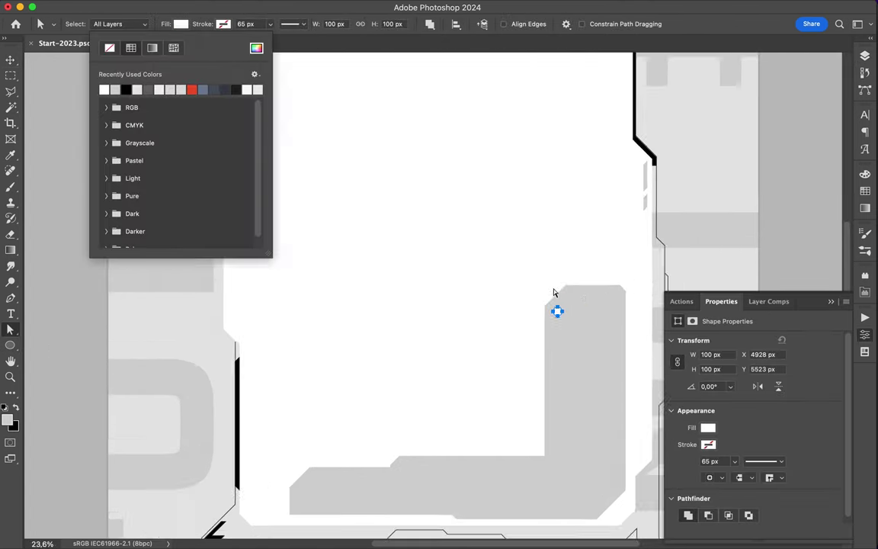
pyautogui.hotkey('ctrl', 't')
pyautogui.moveTo(525, 303); pyautogui.dragTo(522, 302)
pyautogui.press('Return')
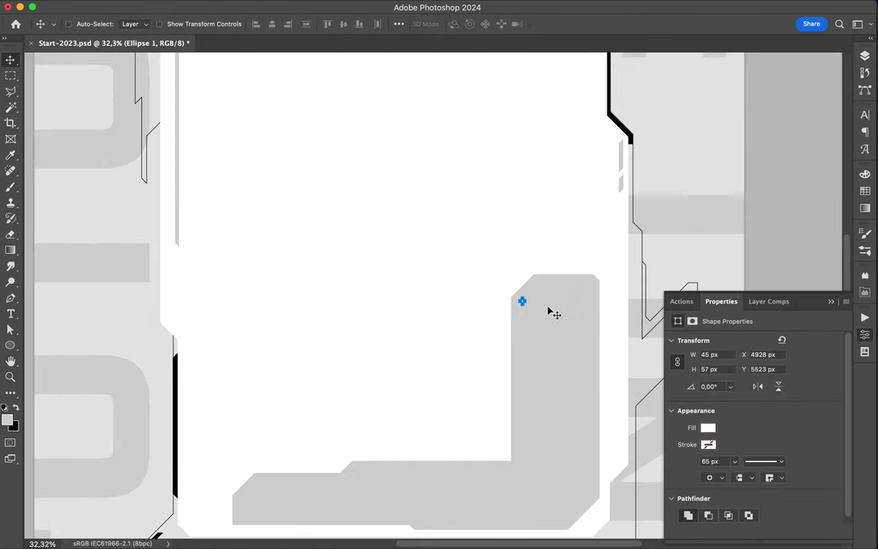
pyautogui.scroll(3, 548, 309)
pyautogui.hotkey('ctrl', 't')
pyautogui.moveTo(492, 326); pyautogui.dragTo(483, 318)
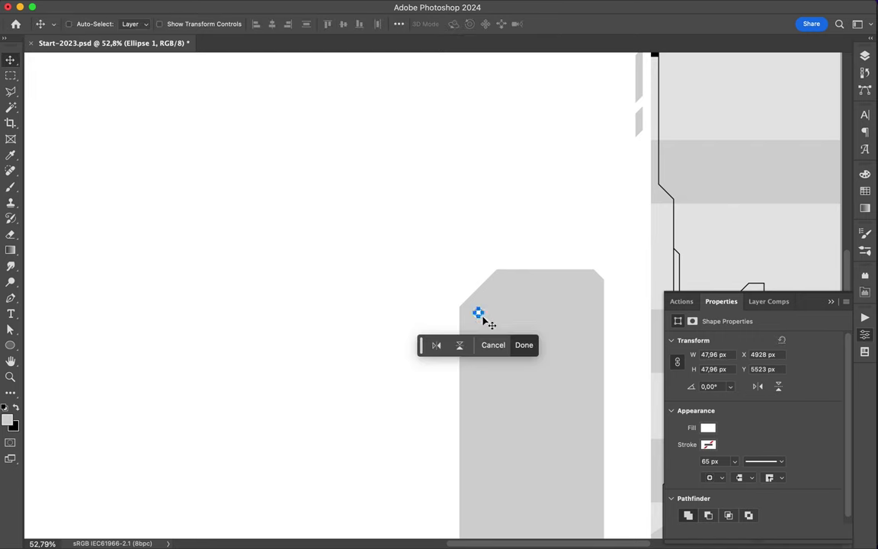
pyautogui.press('Return')
# Copy the dot onto the plate's corners, the panel's lower-left corners and left edge.
pyautogui.moveTo(500, 280); pyautogui.dragTo(502, 282)
pyautogui.scroll(-3, 500, 282)
pyautogui.moveTo(300, 473); pyautogui.dragTo(358, 521)
pyautogui.moveTo(225, 524)
pyautogui.mouseDown()
pyautogui.moveTo(185, 517)
pyautogui.moveTo(184, 496)
pyautogui.moveTo(203, 477)
pyautogui.mouseUp()
pyautogui.scroll(-2, 291, 383)
pyautogui.moveTo(275, 448); pyautogui.dragTo(212, 335)
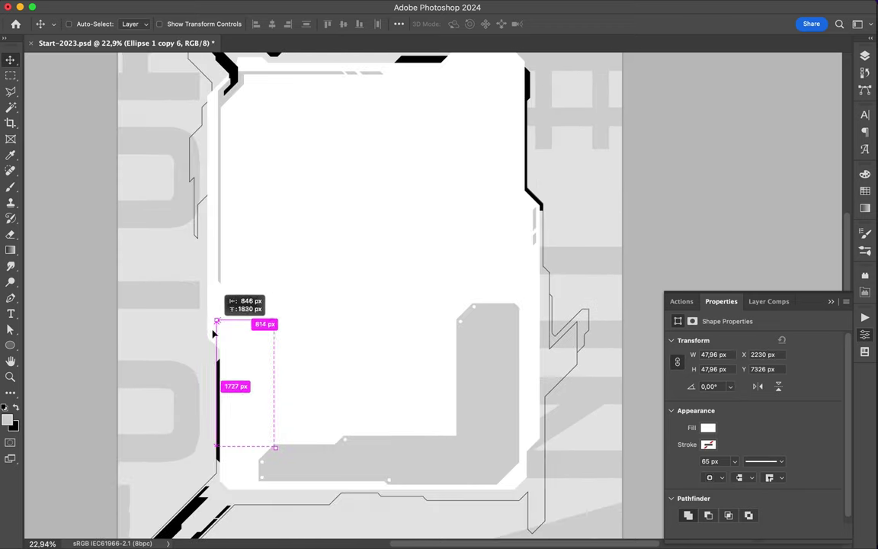
# Make the dot grey, place a copy near the lower-right corner, then undo it.
pyautogui.press('a')
pyautogui.click(181, 23)
pyautogui.click(107, 86)
pyautogui.press('v')
pyautogui.moveTo(211, 334)
pyautogui.mouseDown()
pyautogui.moveTo(518, 491)
pyautogui.moveTo(527, 478)
pyautogui.mouseUp()
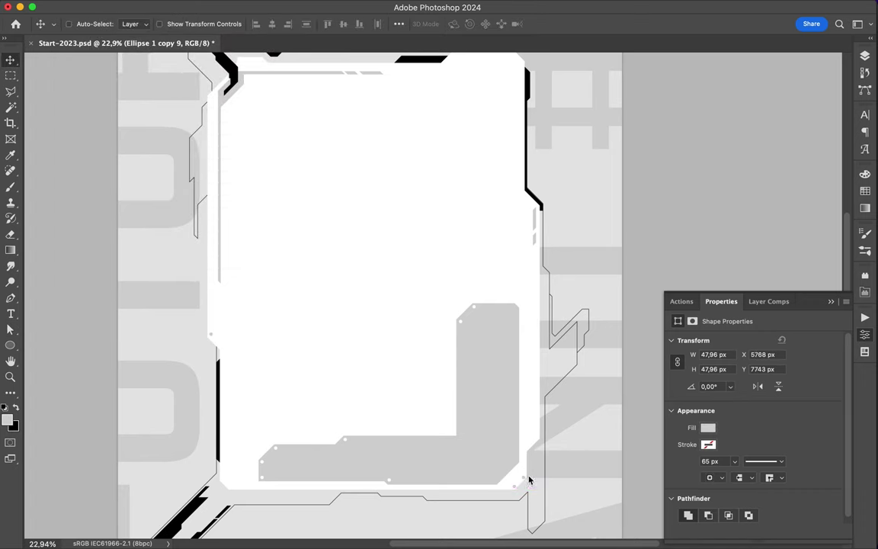
pyautogui.hotkey('ctrl', 'z')
pyautogui.scroll(3, 533, 358)
# Select the plate's path for inspection, then deselect it.
pyautogui.scroll(2, 553, 320)
pyautogui.press('a')
pyautogui.scroll(1, 553, 329)
pyautogui.scroll(4, 509, 363)
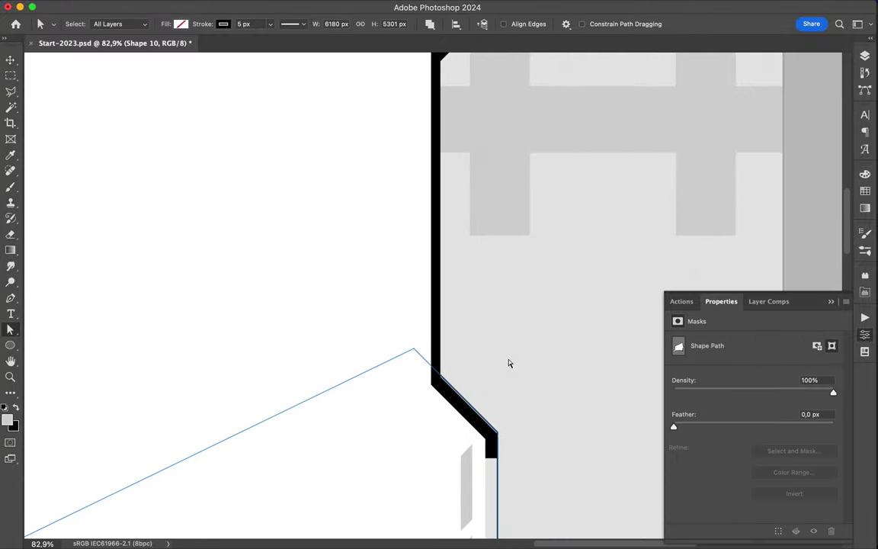
pyautogui.click(459, 373)
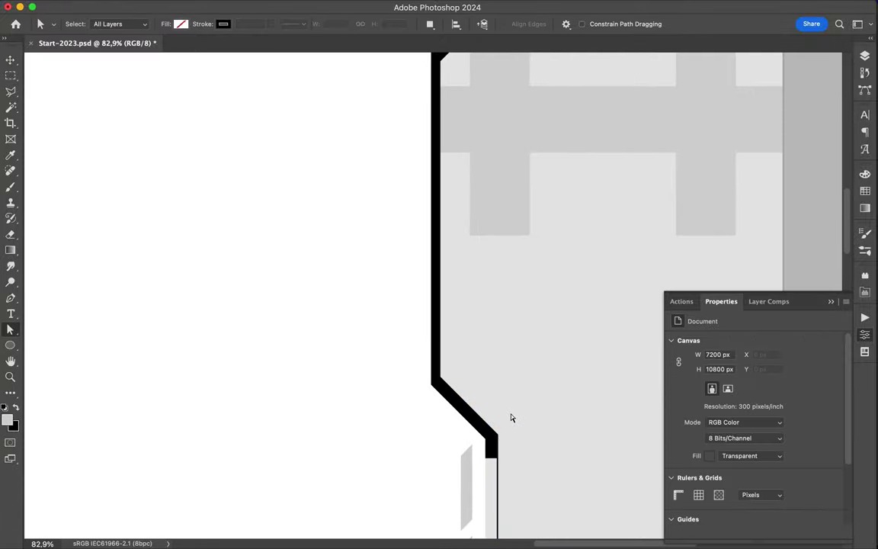
pyautogui.scroll(-2, 453, 365)
# Draw a black plate and send it behind the white panel in the layer stack.
pyautogui.press('p')
pyautogui.click(435, 338)
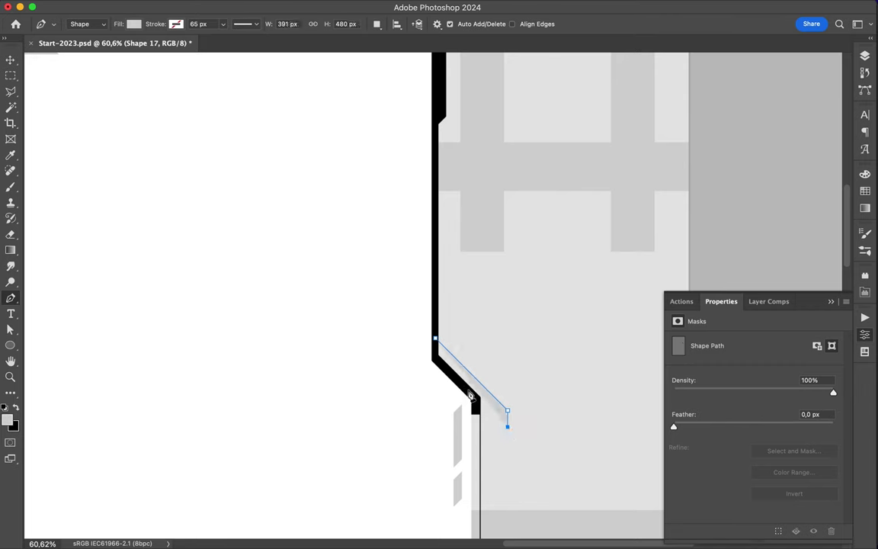
pyautogui.click(136, 24)
pyautogui.click(61, 90)
pyautogui.click(864, 55)
pyautogui.hotkey('ctrl', '[')
pyautogui.hotkey('ctrl', '[')
pyautogui.hotkey('ctrl', '[')
pyautogui.hotkey('ctrl', '[')
pyautogui.hotkey('ctrl', '[')
pyautogui.hotkey('ctrl', '[')
pyautogui.hotkey('ctrl', '[')
pyautogui.hotkey('ctrl', '[')
pyautogui.hotkey('ctrl', '[')
pyautogui.press('v')
pyautogui.scroll(-2, 490, 378)
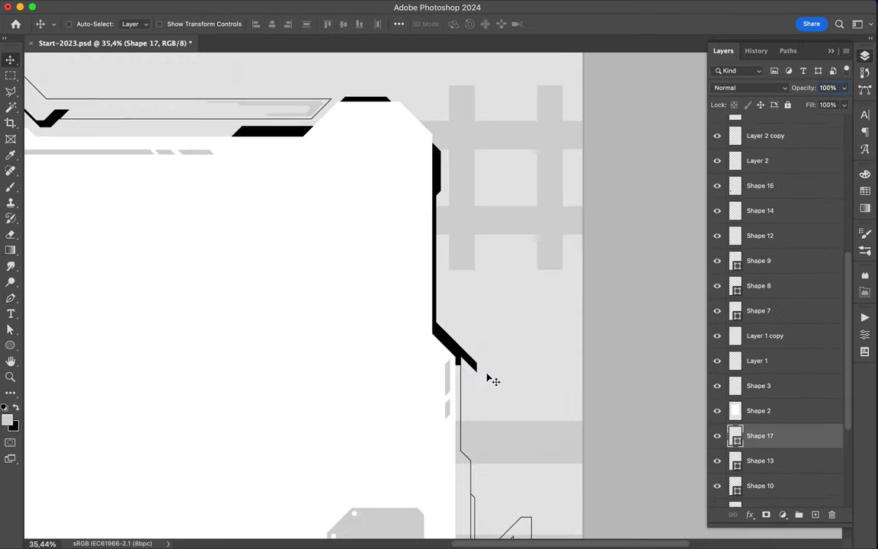
pyautogui.scroll(-1, 488, 379)
pyautogui.scroll(-5, 490, 379)
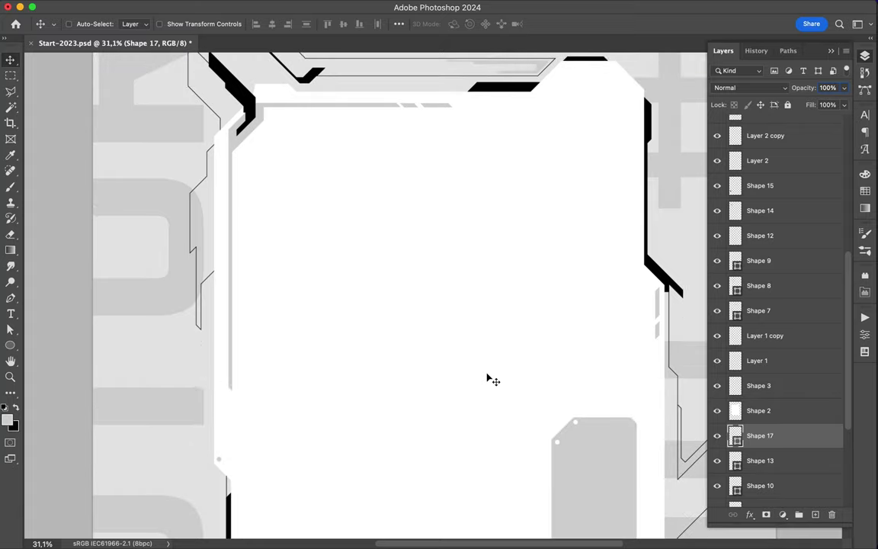
# Rasterize the black strip, lasso-select part of it, and begin a diagonal plate outline.
pyautogui.press('p')
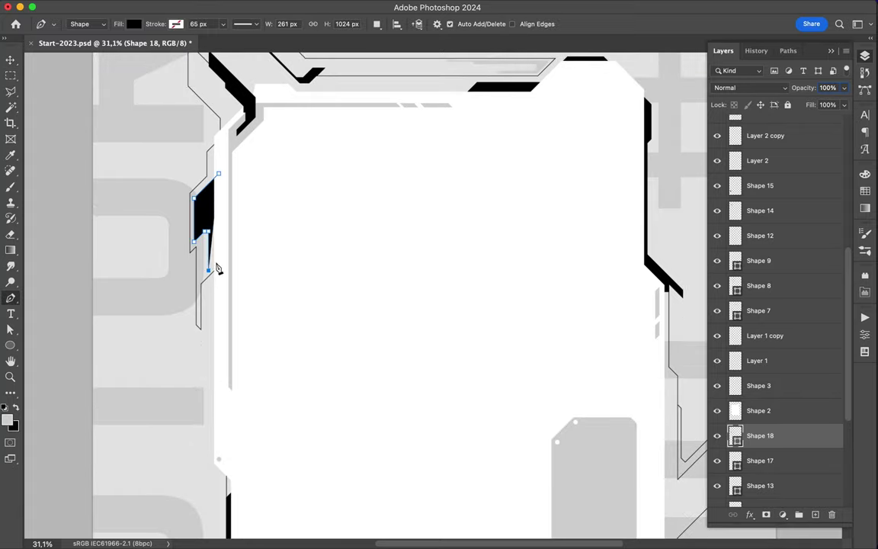
pyautogui.scroll(-2, 236, 335)
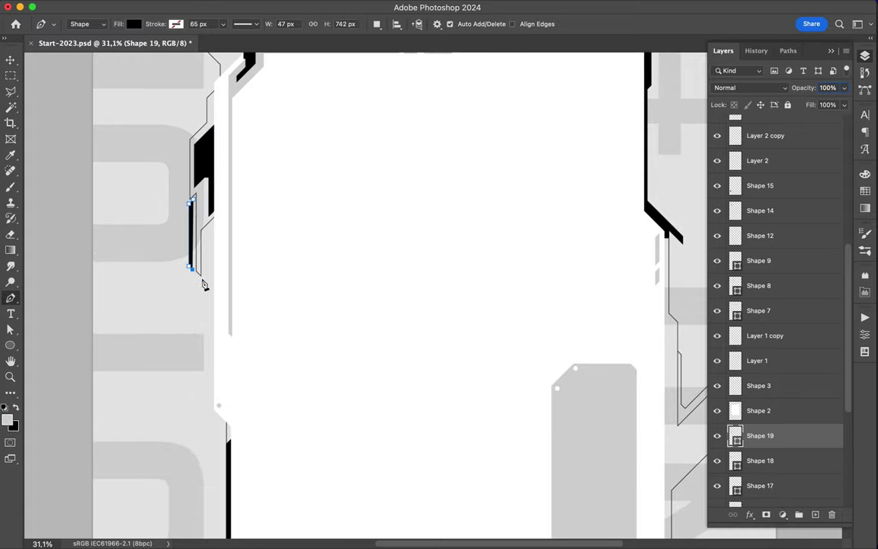
pyautogui.rightClick(759, 435)
pyautogui.click(735, 439)
pyautogui.press('l')
pyautogui.moveTo(195, 196); pyautogui.dragTo(202, 220)
pyautogui.press('v')
pyautogui.hscroll(3, 202, 220)
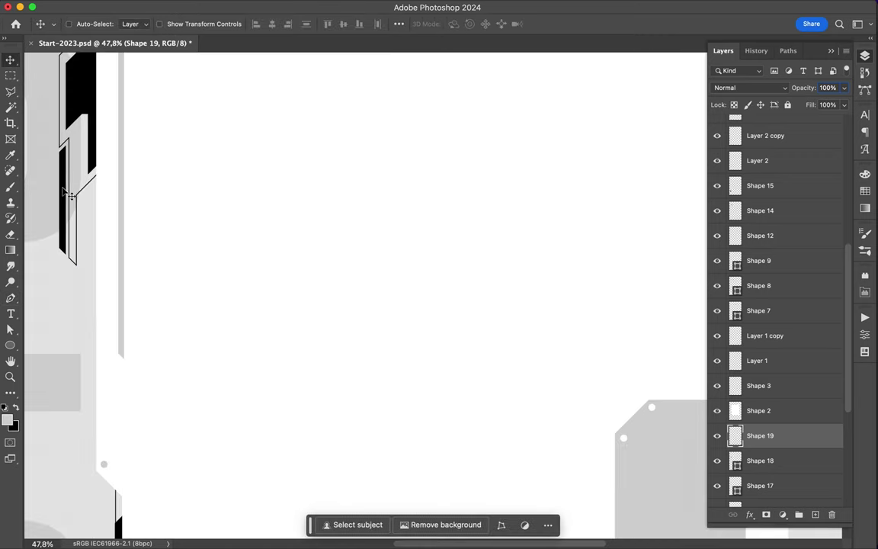
pyautogui.scroll(-5, 368, 247)
pyautogui.press('p')
pyautogui.click(297, 309)
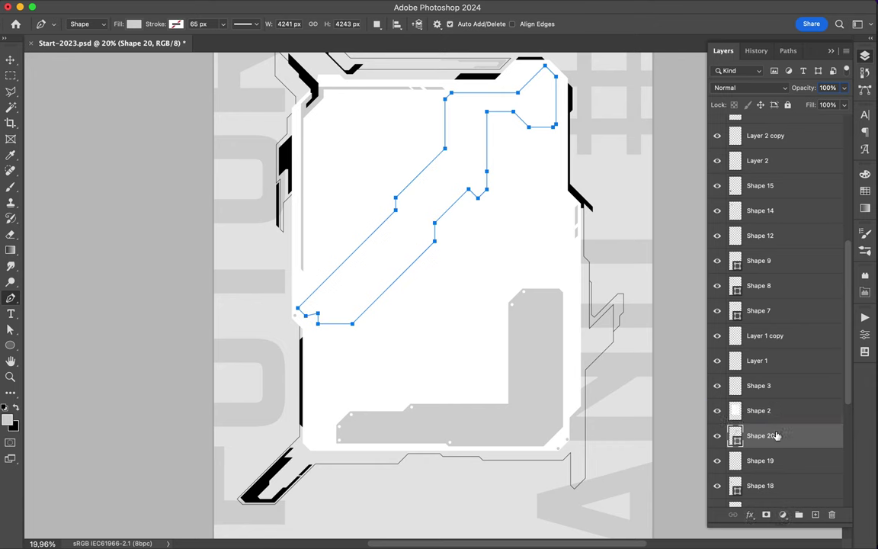
# Finish the grey diagonal plate and trim a small bit from its corner.
pyautogui.press('Return')
pyautogui.press('v')
pyautogui.rightClick(712, 305)
pyautogui.press('Escape')
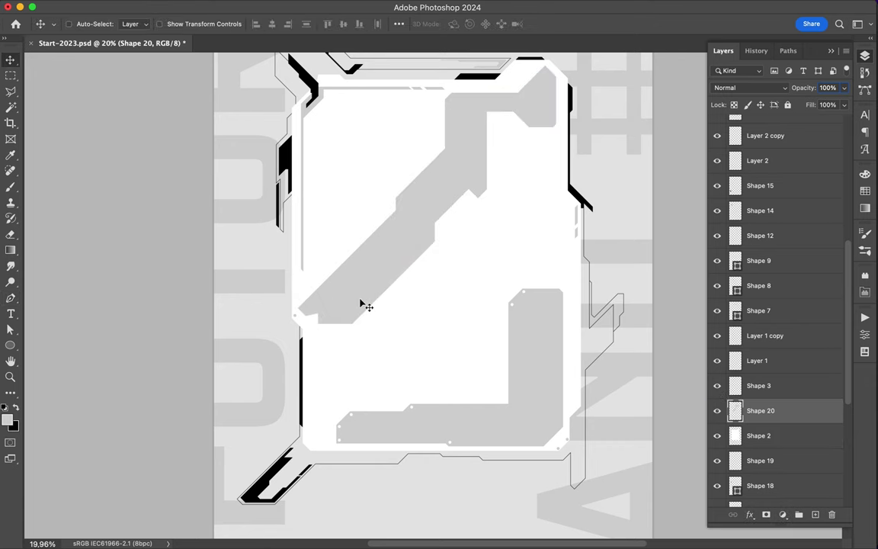
pyautogui.press('l')
pyautogui.doubleClick(310, 326)
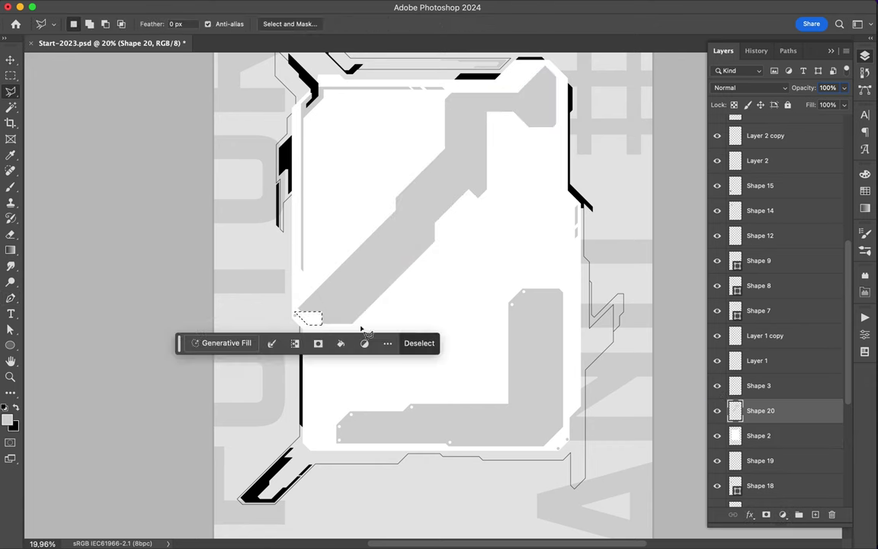
pyautogui.hotkey('ctrl', 'd')
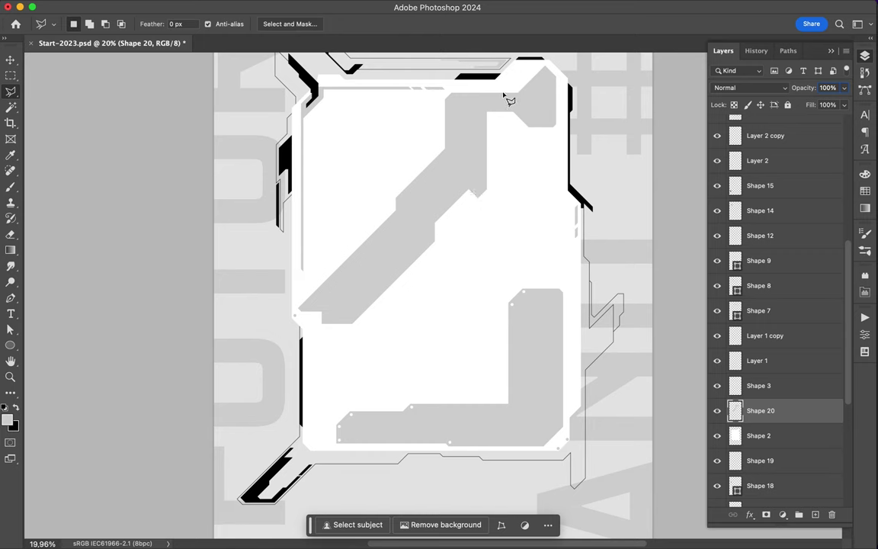
# Carve white slivers into the grey plate, including one near the top-right corner.
pyautogui.click(312, 285)
pyautogui.click(310, 287)
pyautogui.hotkey('ctrl', 'd')
pyautogui.click(469, 191)
pyautogui.click(478, 196)
pyautogui.press('Delete')
pyautogui.hotkey('ctrl', 'd')
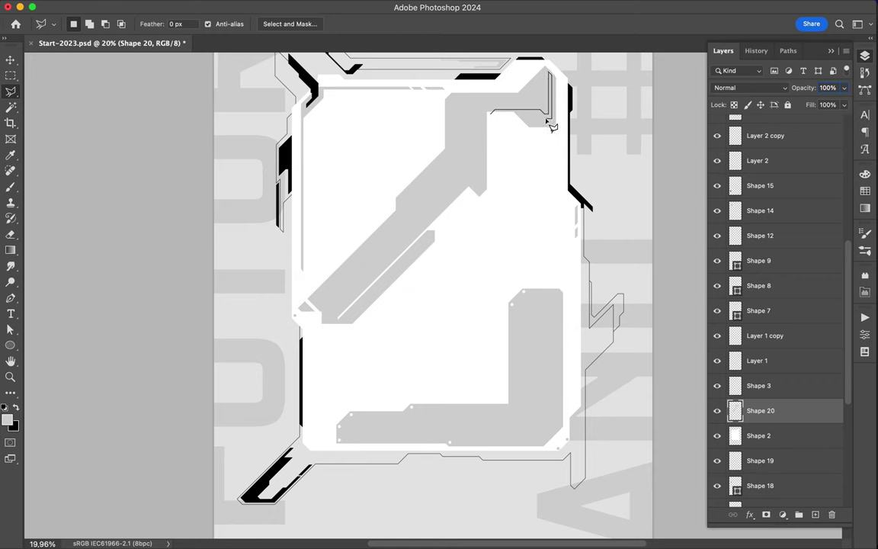
pyautogui.click(517, 122)
pyautogui.press('Delete')
pyautogui.hotkey('ctrl', 'd')
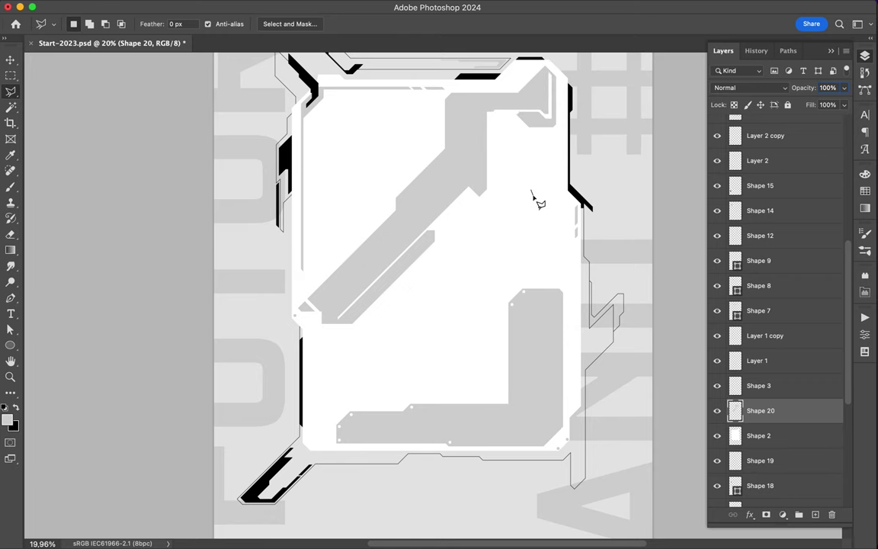
# Cut a thin white vertical strip down the lower-right grey plate.
pyautogui.press('Escape')
pyautogui.click(553, 284)
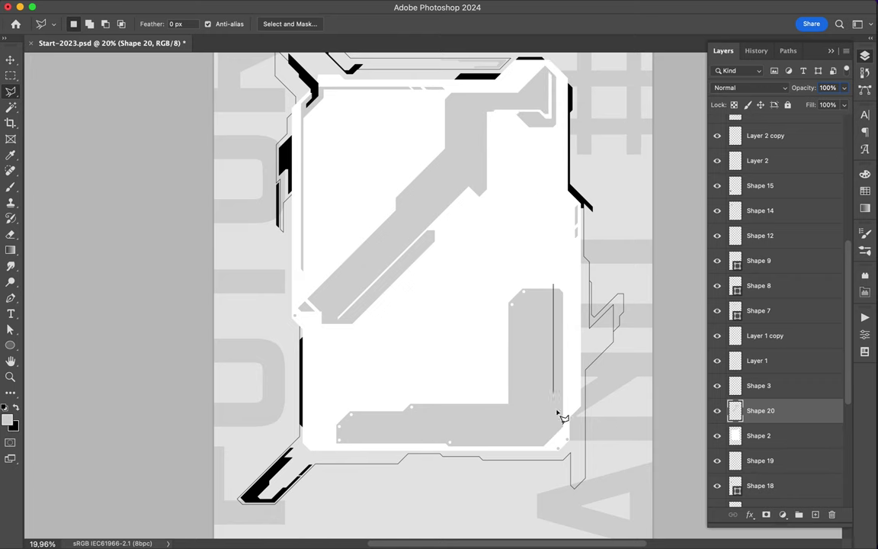
pyautogui.click(552, 432)
pyautogui.click(555, 286)
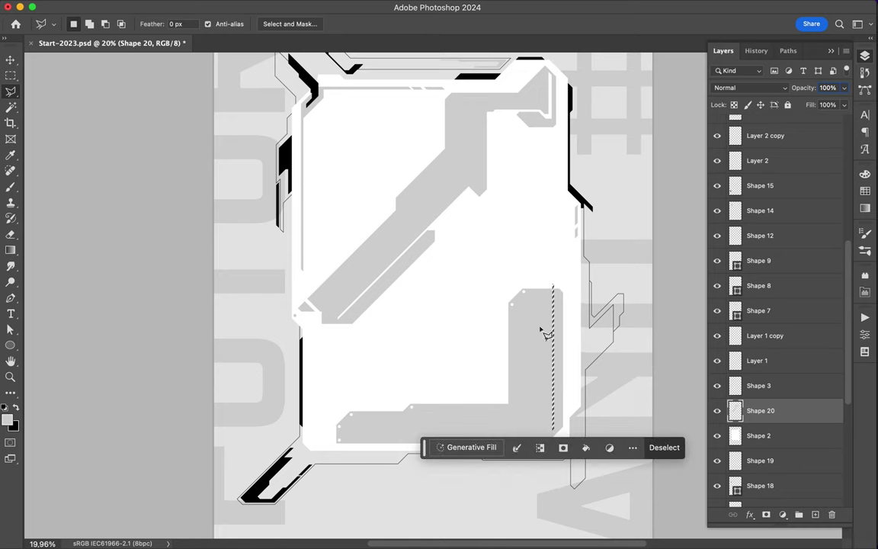
pyautogui.press('Delete')
pyautogui.hotkey('ctrl', 'd')
# Copy a grey piece onto its own layer and shift it up into the top-right bevel.
pyautogui.press('v')
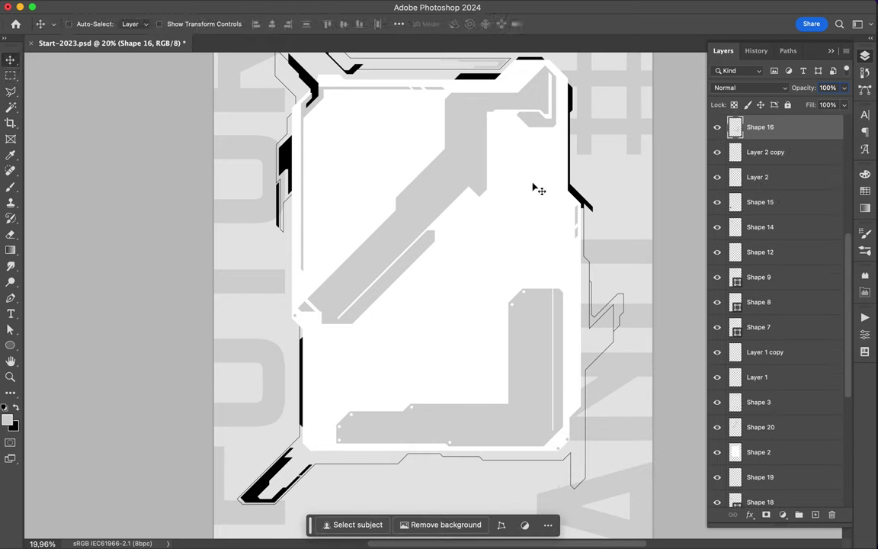
pyautogui.keyDown('ctrl'); pyautogui.click(532, 115); pyautogui.keyUp('ctrl')
pyautogui.press('l')
pyautogui.hotkey('ctrl', 'j')
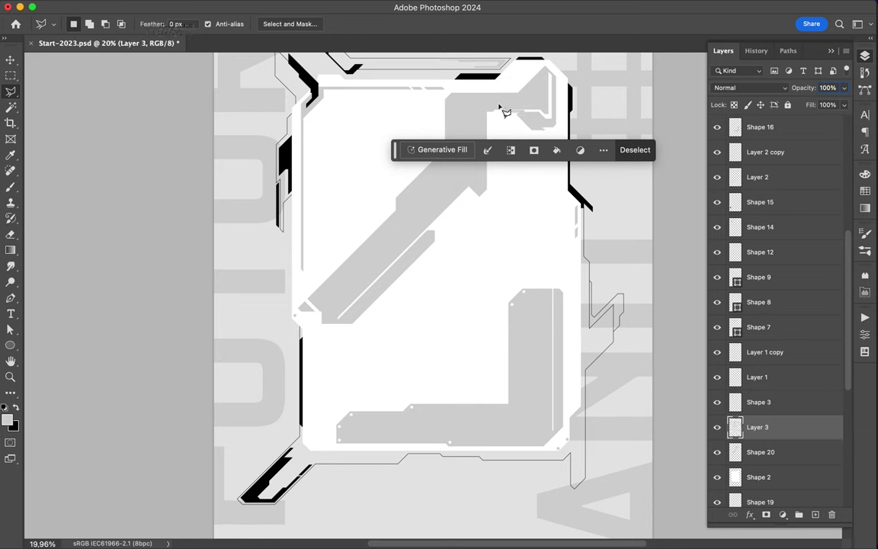
pyautogui.press('v')
pyautogui.hotkey('ctrl', 'd')
pyautogui.press('l')
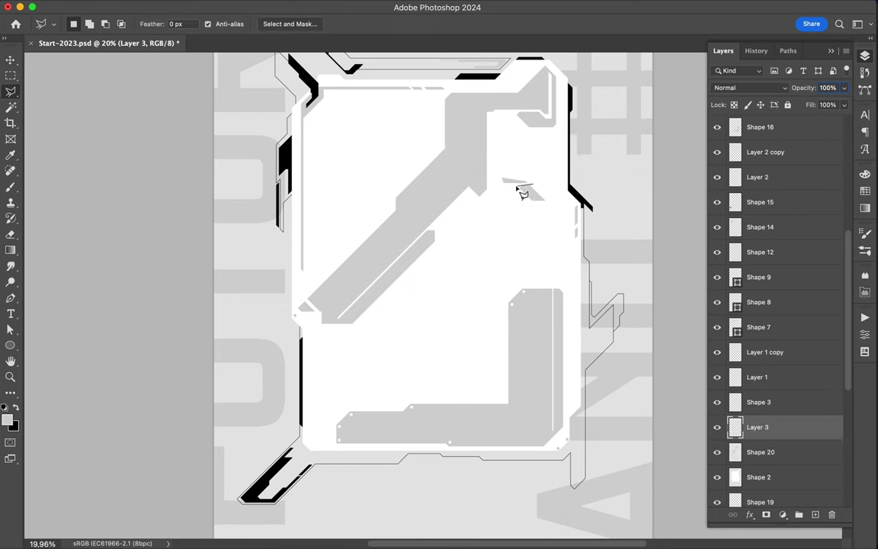
pyautogui.click(542, 171)
pyautogui.press('v')
pyautogui.moveTo(529, 192); pyautogui.dragTo(517, 129)
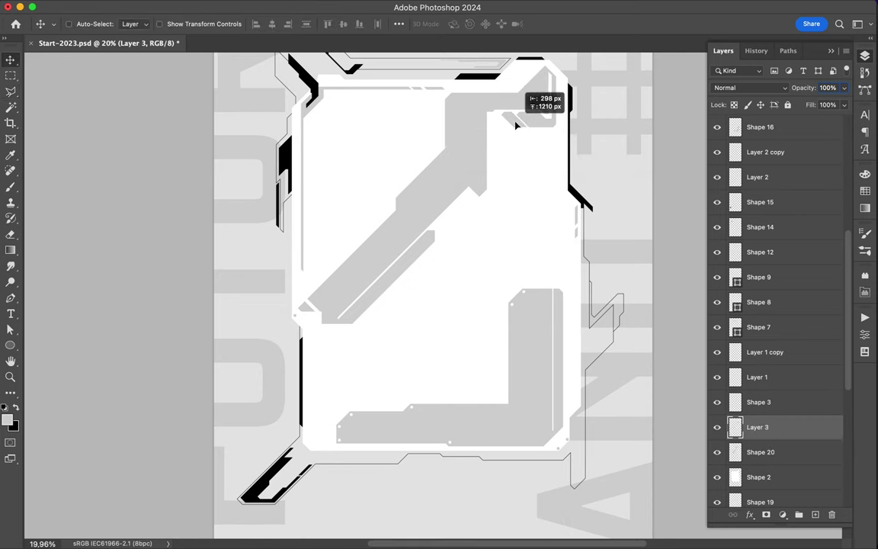
pyautogui.scroll(6, 515, 124)
pyautogui.moveTo(502, 157); pyautogui.dragTo(494, 97)
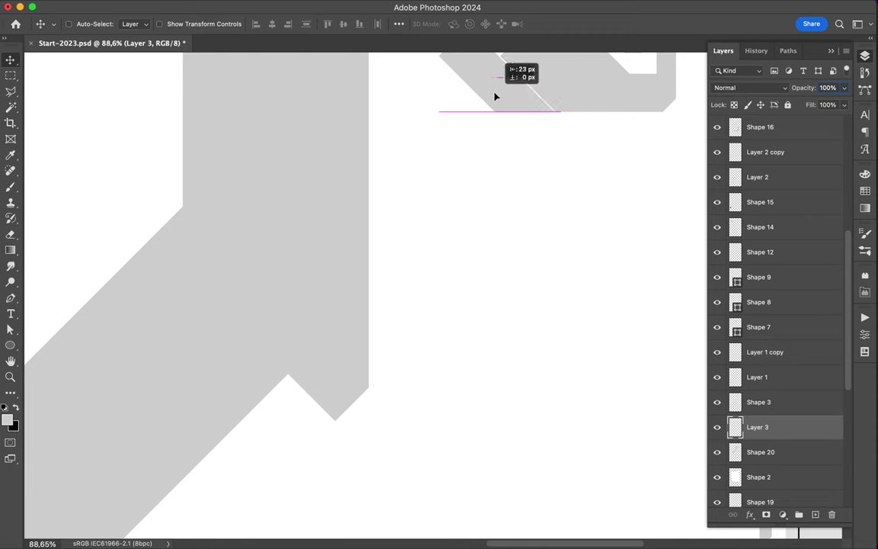
pyautogui.hotkey('ctrl', '0')
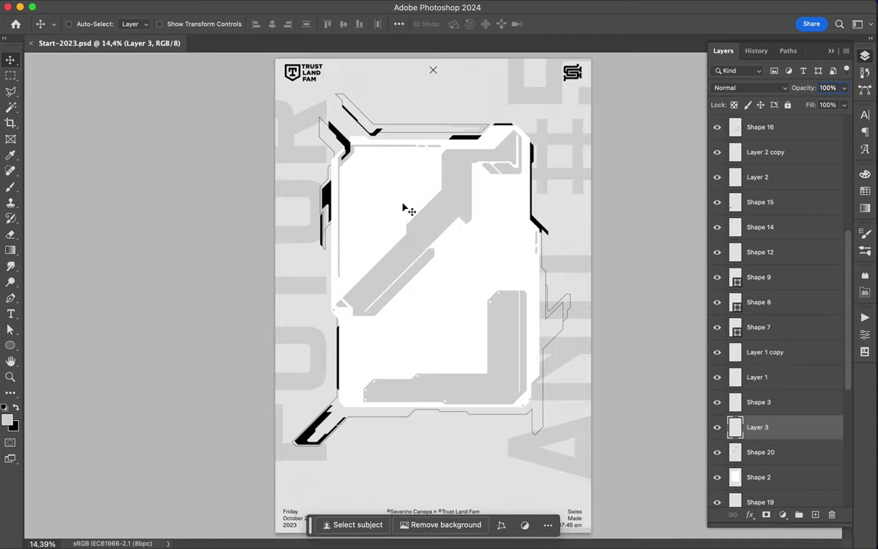
# Draw a black circle in the panel's upper-left and delete one arc to open it.
pyautogui.press('u')
pyautogui.moveTo(367, 174); pyautogui.dragTo(383, 192)
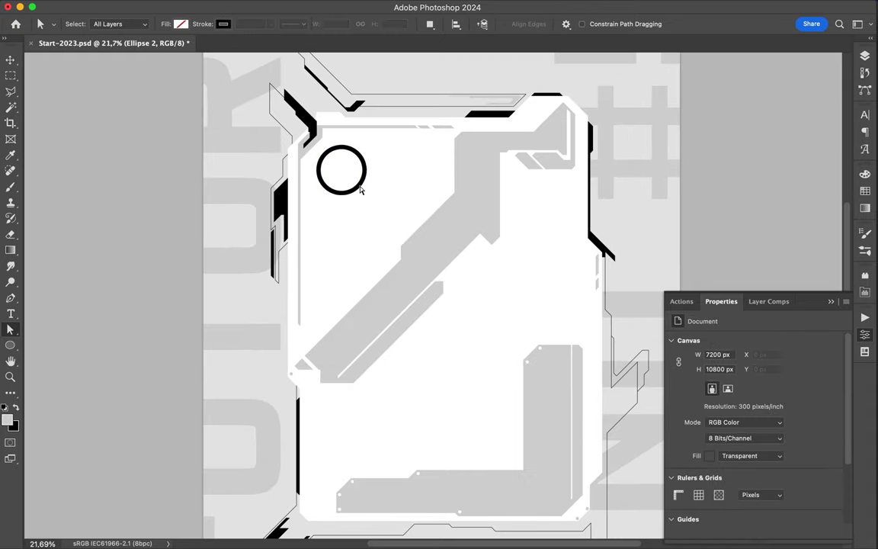
pyautogui.click(360, 189)
pyautogui.press('Delete')
pyautogui.press('v')
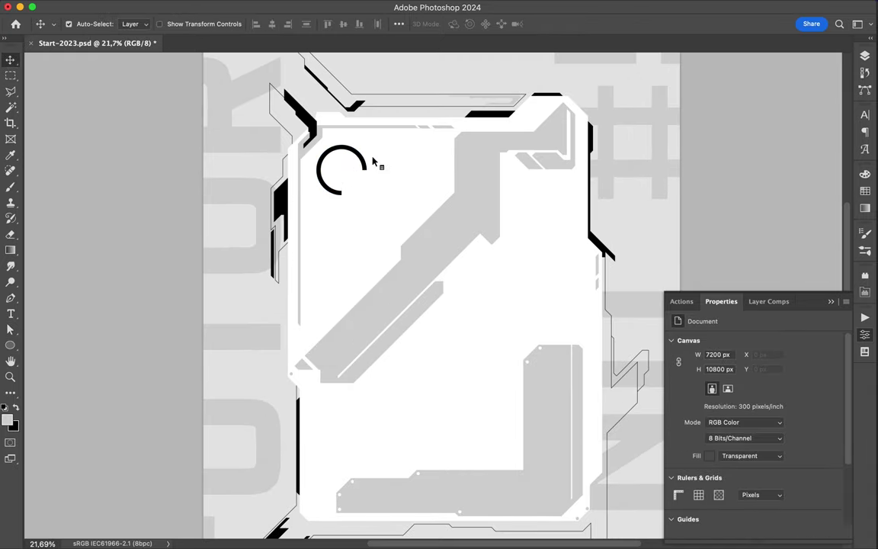
pyautogui.click(373, 162)
# Duplicate the open ring and shrink the copy to sit inside it.
pyautogui.press('F7')
pyautogui.click(766, 392)
pyautogui.hotkey('ctrl', 't')
pyautogui.moveTo(373, 199); pyautogui.dragTo(362, 194)
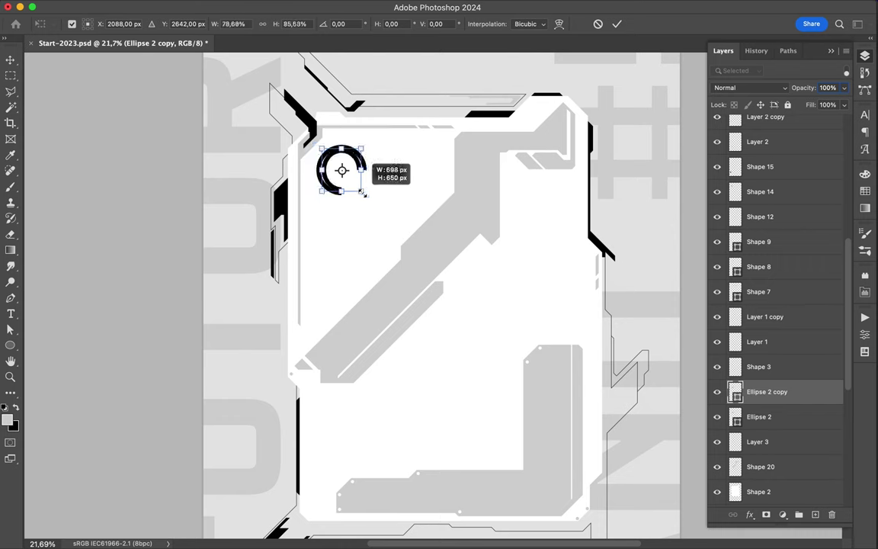
pyautogui.press('Return')
# Rotate the inner ring copy by 75°.
pyautogui.press('a')
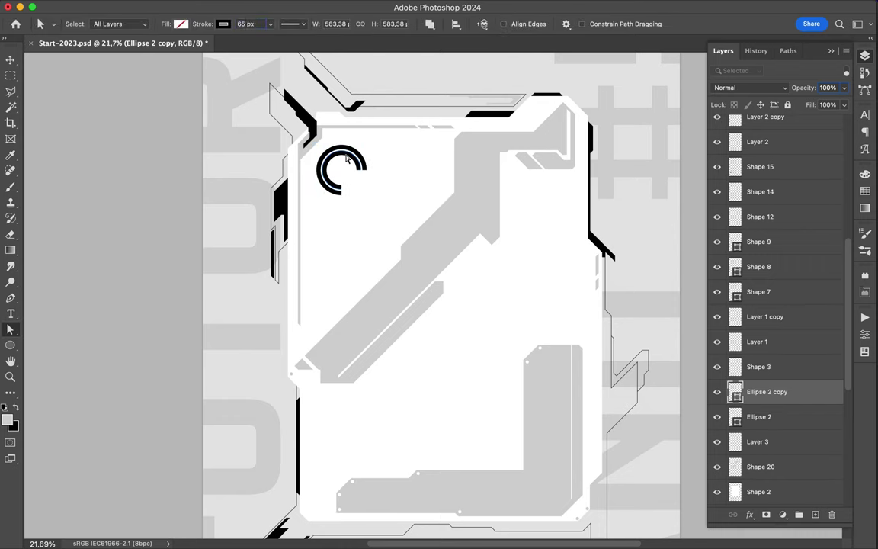
pyautogui.click(318, 141)
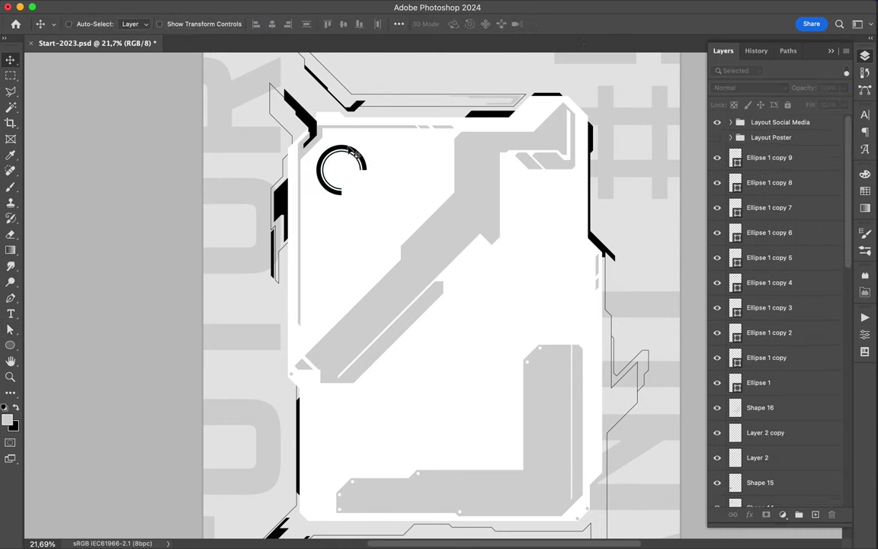
pyautogui.click(321, 155)
pyautogui.hotkey('ctrl', 't')
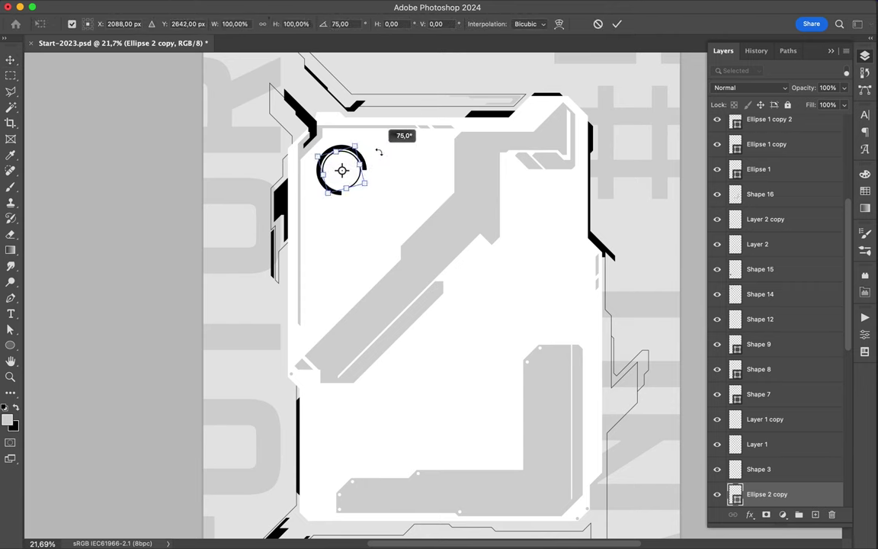
pyautogui.press('Return')
pyautogui.scroll(2, 353, 147)
pyautogui.press('m')
pyautogui.click(10, 345)
# Draw a rectangle on the diagonal plate and move the rounded rectangle right and down.
pyautogui.click(67, 343)
pyautogui.moveTo(486, 297); pyautogui.dragTo(555, 329)
pyautogui.click(396, 24)
pyautogui.click(467, 23)
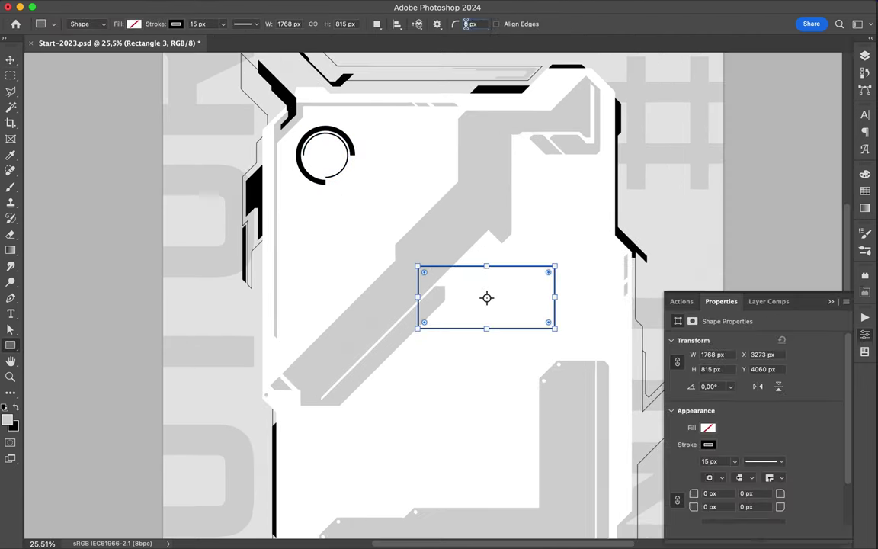
pyautogui.press('v')
pyautogui.moveTo(457, 263); pyautogui.dragTo(506, 278)
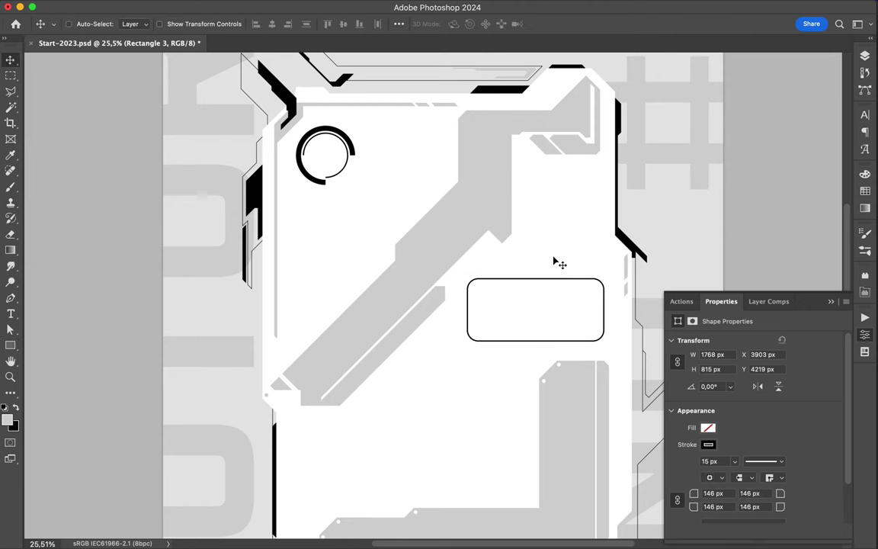
pyautogui.scroll(-2, 535, 243)
# Duplicate the rounded rectangle and resize the copy with Free Transform.
pyautogui.press('F7')
pyautogui.hotkey('ctrl', 'j')
pyautogui.hotkey('ctrl', 't')
pyautogui.moveTo(572, 237); pyautogui.dragTo(573, 238)
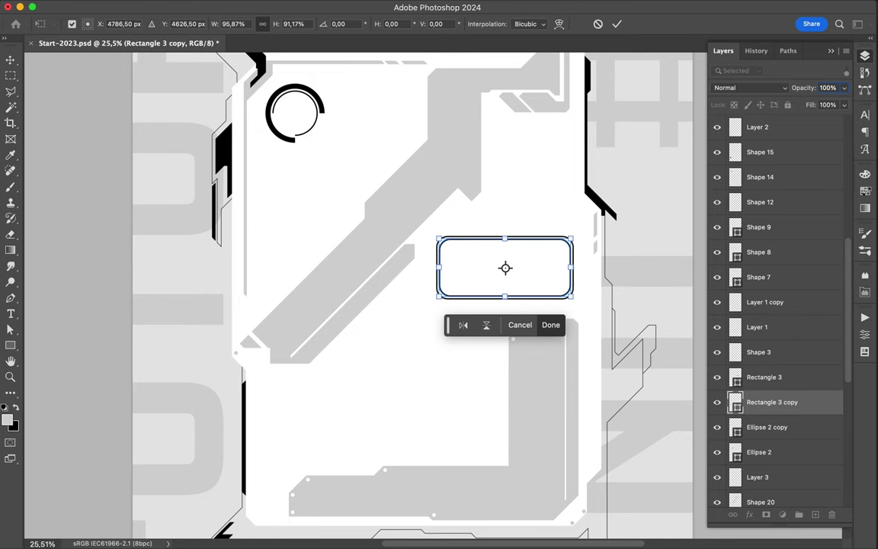
pyautogui.press('Return')
pyautogui.press('F6')
pyautogui.moveTo(786, 205); pyautogui.dragTo(544, 252)
pyautogui.scroll(2, 552, 243)
# Nudge the Rectangle 3 copy down-left and set its fill to none, keeping the stroke.
pyautogui.press('a')
pyautogui.click(180, 24)
pyautogui.press('Escape')
pyautogui.press('v')
pyautogui.moveTo(624, 243)
pyautogui.mouseDown()
pyautogui.moveTo(608, 287)
pyautogui.moveTo(625, 243)
pyautogui.mouseUp()
pyautogui.press('a')
pyautogui.click(181, 24)
pyautogui.click(107, 42)
# Cancel the stray transform and deselect the rectangle layer.
pyautogui.hotkey('ctrl', 't')
pyautogui.press('Escape')
pyautogui.press('v')
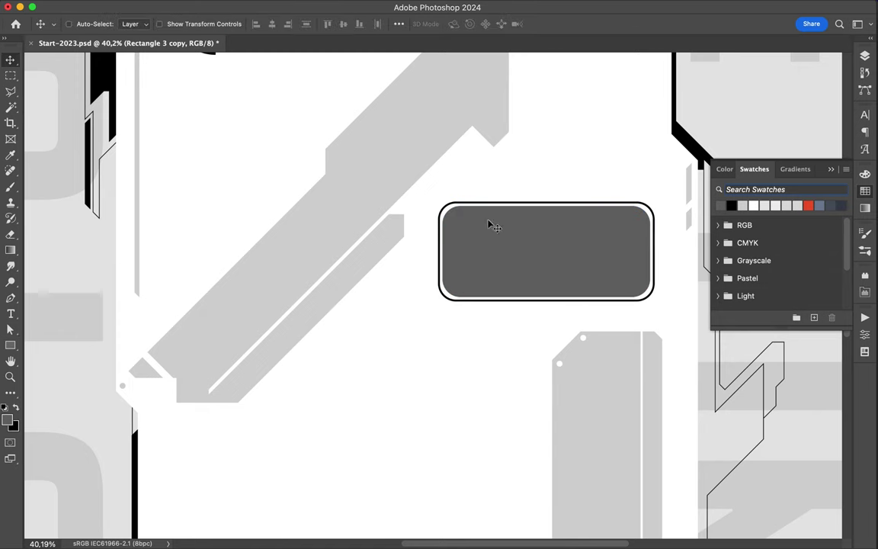
pyautogui.scroll(-2, 490, 225)
pyautogui.click(512, 245)
pyautogui.scroll(2, 459, 239)
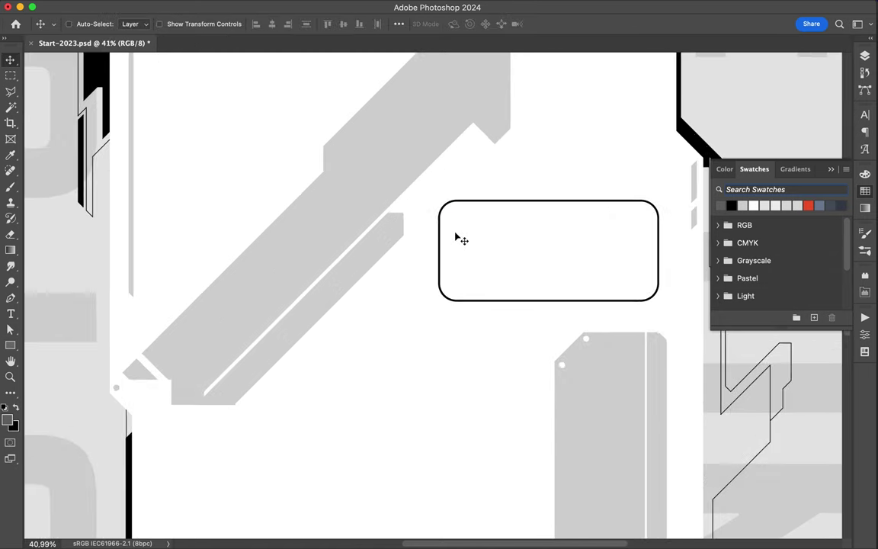
pyautogui.hscroll(1, 459, 239)
# Add enlarged 'FUTUR' text in the lower-left of the rounded box.
pyautogui.press('t')
pyautogui.write('FUTUR')
pyautogui.press('Escape')
pyautogui.hotkey('ctrl', 't')
pyautogui.press('Return')
pyautogui.moveTo(524, 236)
pyautogui.mouseDown()
pyautogui.moveTo(491, 263)
pyautogui.moveTo(497, 277)
pyautogui.mouseUp()
# Duplicate the rounded frame with a slight offset to form a second outline.
pyautogui.scroll(-2, 537, 211)
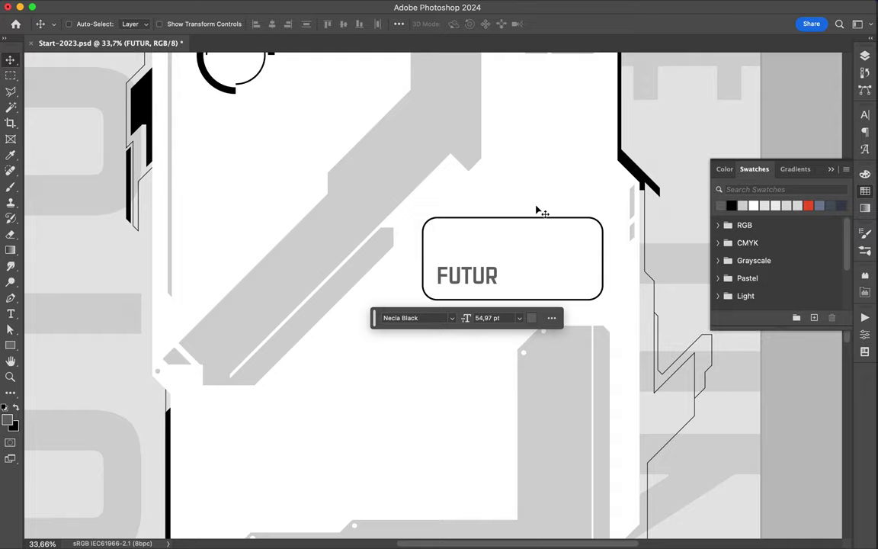
pyautogui.keyDown('ctrl'); pyautogui.click(560, 241); pyautogui.keyUp('ctrl')
pyautogui.moveTo(565, 240); pyautogui.dragTo(547, 238)
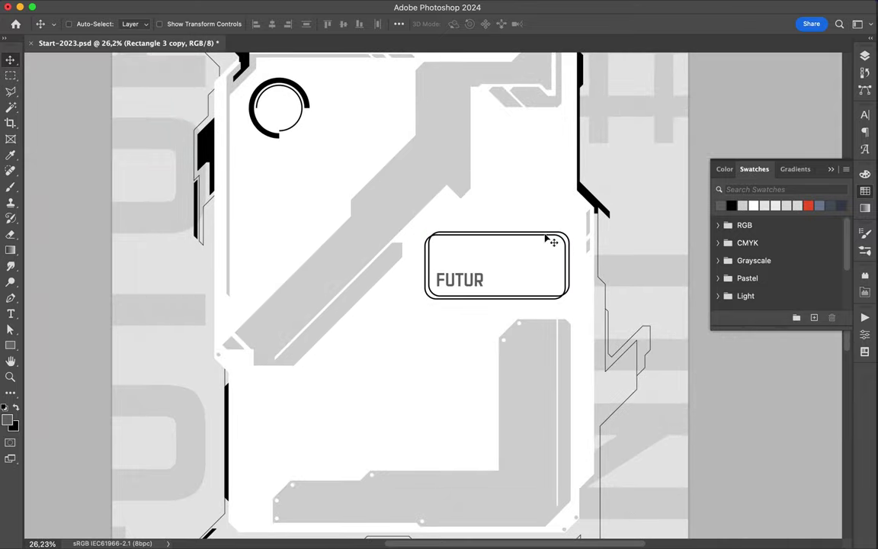
pyautogui.scroll(-1, 431, 305)
pyautogui.press('a')
pyautogui.press('v')
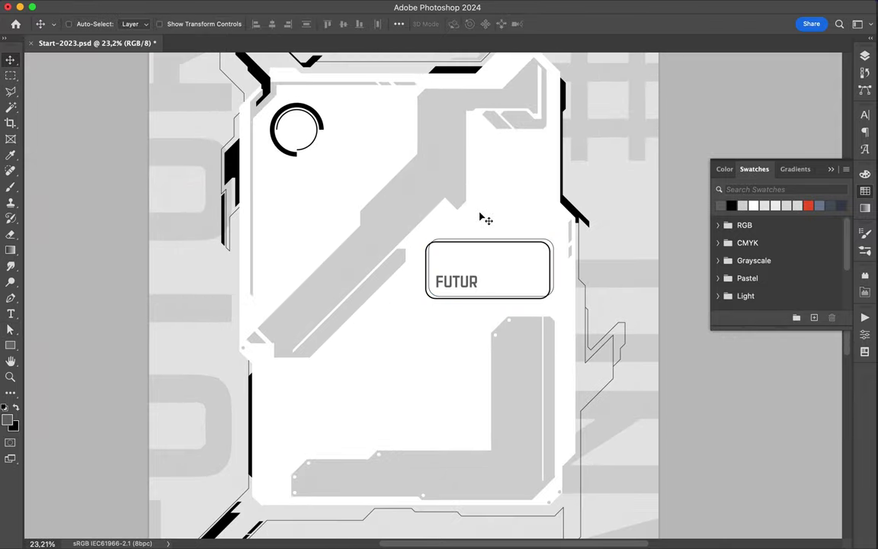
pyautogui.scroll(1, 484, 213)
pyautogui.scroll(-1, 484, 214)
# Pen-draw a black plate along the panel's right edge and rasterize Shape 21.
pyautogui.press('p')
pyautogui.click(534, 295)
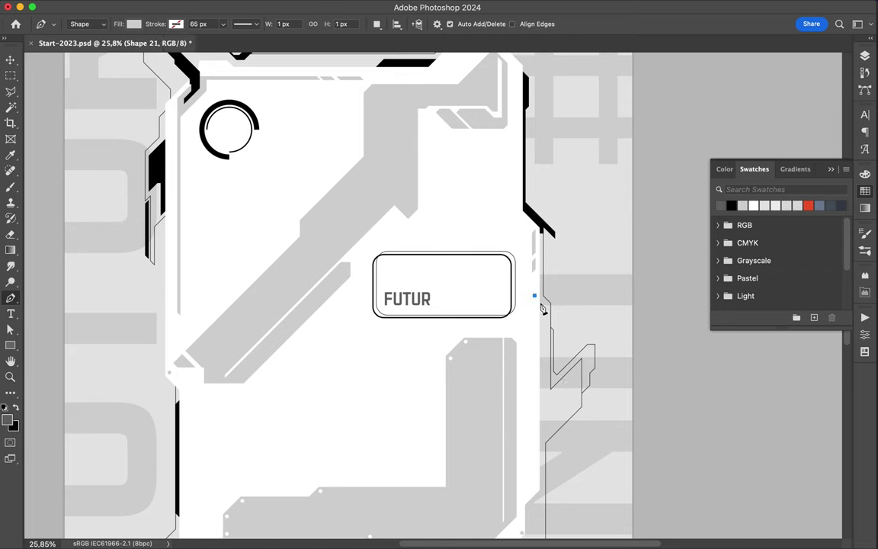
pyautogui.click(571, 406)
pyautogui.click(535, 298)
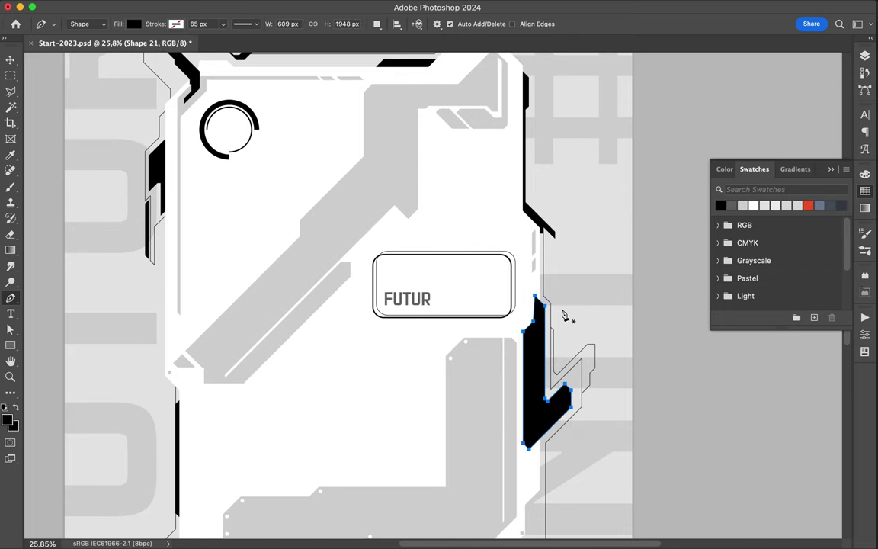
pyautogui.click(865, 56)
pyautogui.rightClick(754, 127)
pyautogui.click(721, 364)
# Lasso a section of the black plate and shift it 41 px outward.
pyautogui.press('l')
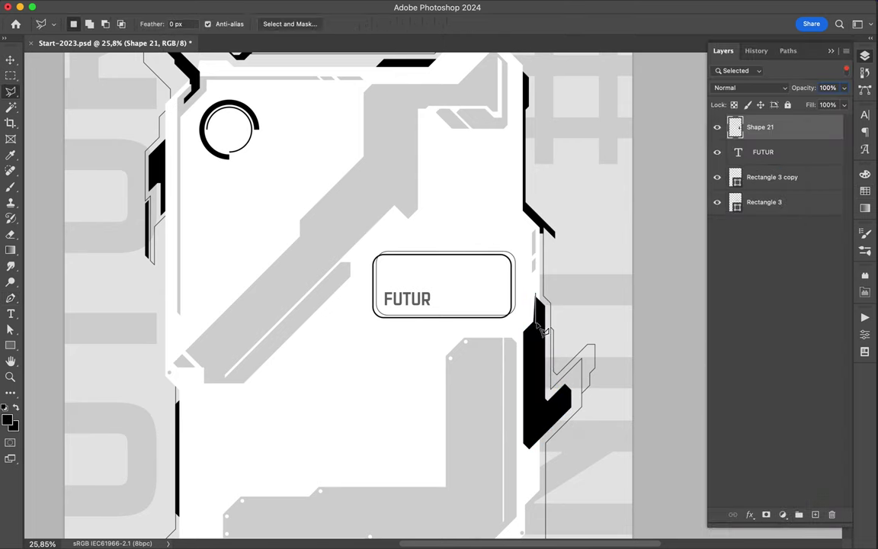
pyautogui.scroll(2, 552, 280)
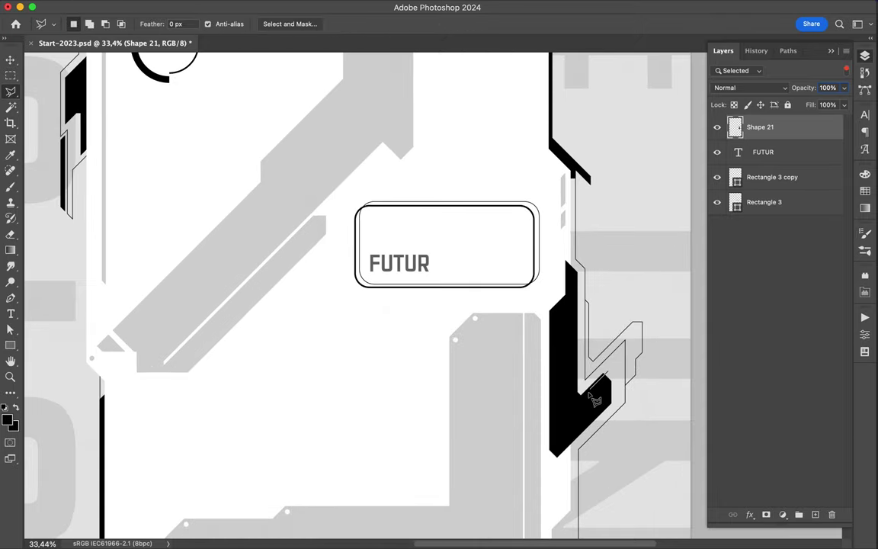
pyautogui.moveTo(616, 383); pyautogui.dragTo(614, 402)
pyautogui.press('v')
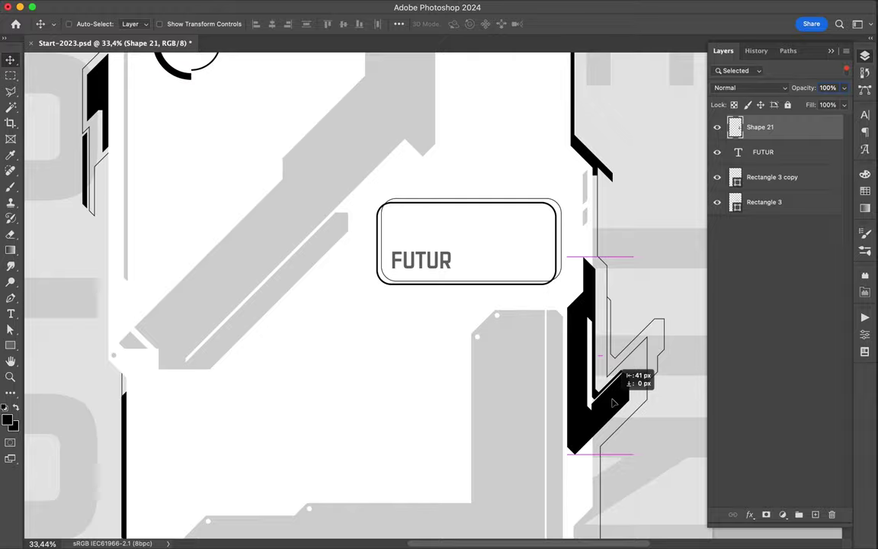
pyautogui.scroll(-3, 614, 402)
# Try narrowing both rounded frames around FUTUR, then undo the resize.
pyautogui.click(763, 202)
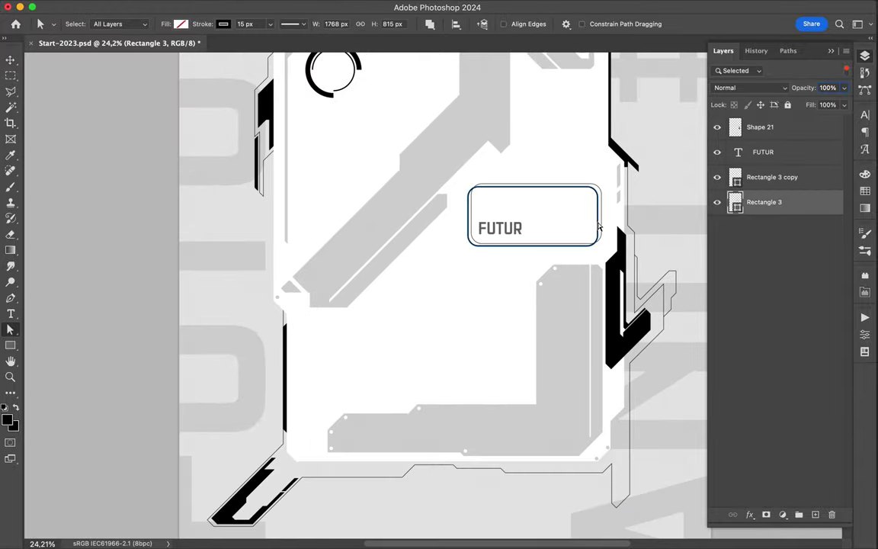
pyautogui.keyDown('shift'); pyautogui.click(771, 176); pyautogui.keyUp('shift')
pyautogui.moveTo(598, 227); pyautogui.dragTo(586, 210)
pyautogui.press('super+z')
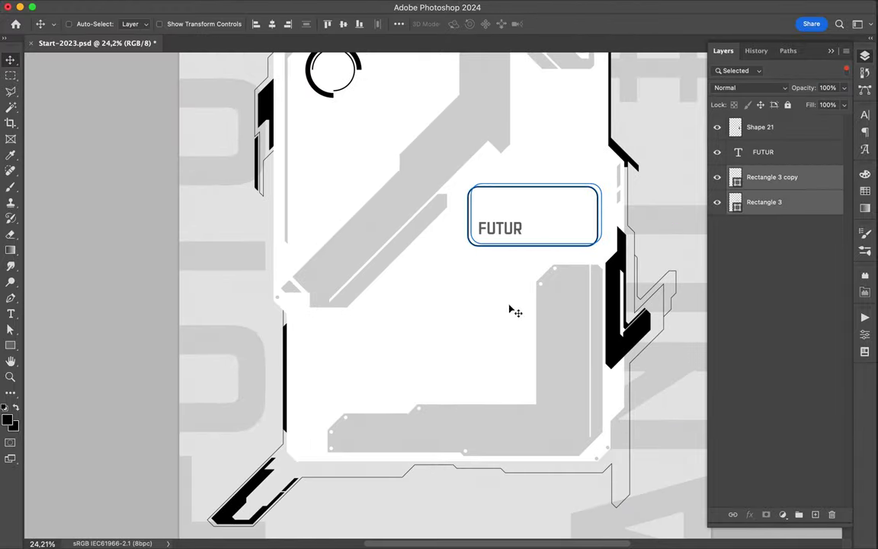
pyautogui.scroll(3, 513, 173)
pyautogui.scroll(-2, 511, 176)
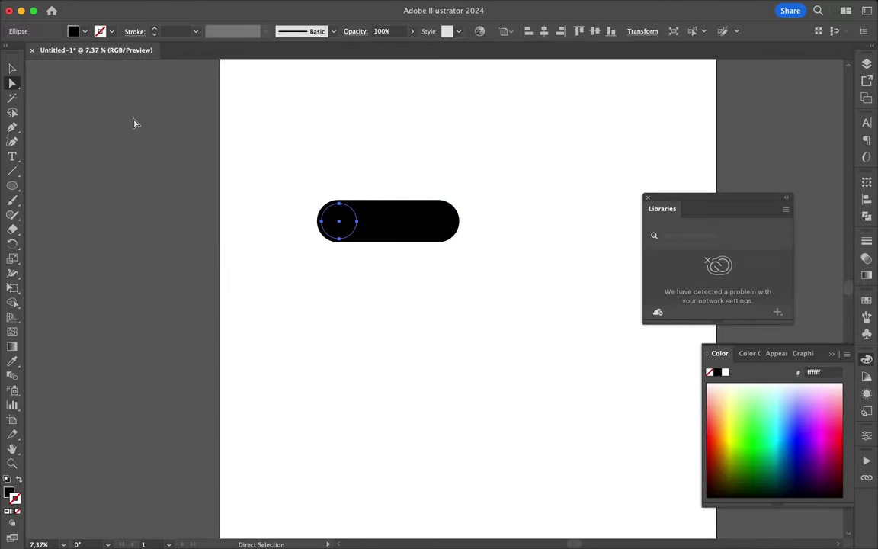
# Duplicate the Illustrator pill with its knob slid right, then place it scaled down in the poster.
pyautogui.moveTo(435, 229); pyautogui.dragTo(435, 274)
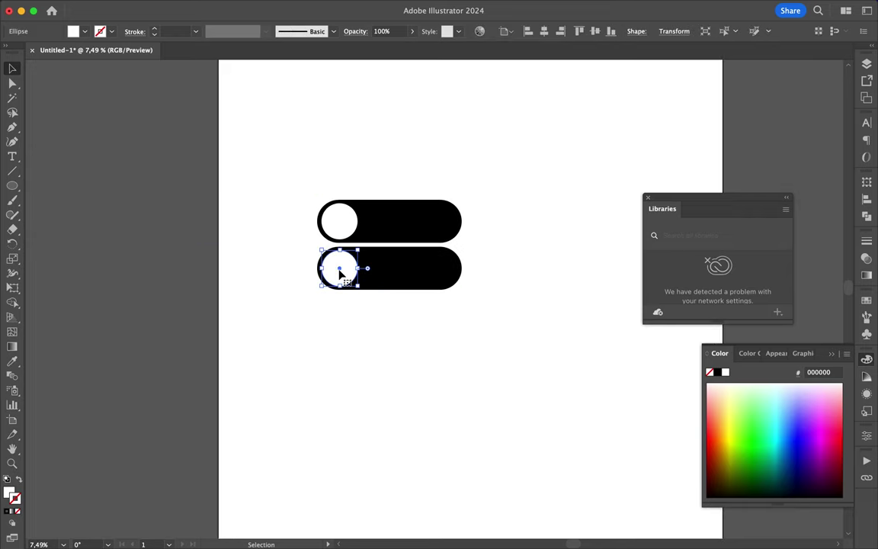
pyautogui.moveTo(343, 271); pyautogui.dragTo(424, 276)
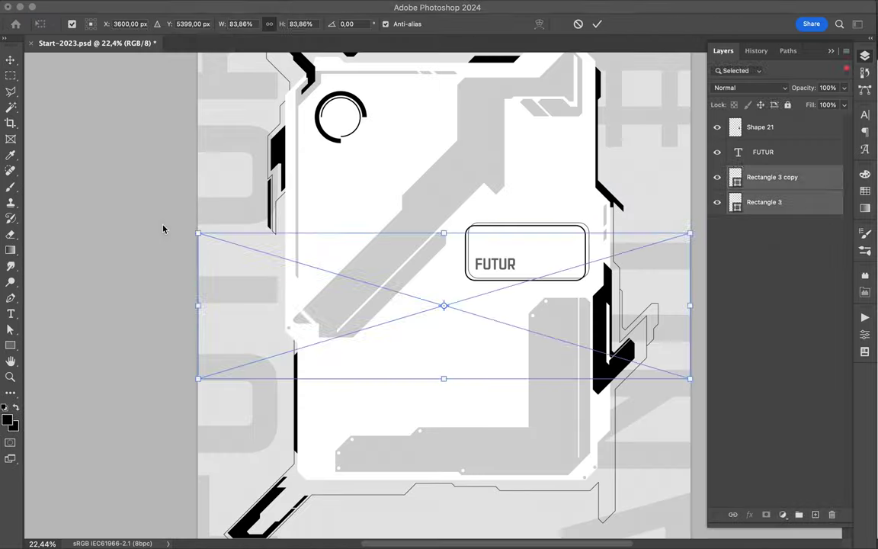
pyautogui.moveTo(689, 305)
pyautogui.mouseDown()
pyautogui.moveTo(260, 306)
pyautogui.moveTo(321, 355)
pyautogui.moveTo(323, 380)
pyautogui.mouseUp()
pyautogui.press('Return')
pyautogui.keyDown('shift'); pyautogui.keyDown('super'); pyautogui.click(326, 358); pyautogui.keyUp('super'); pyautogui.keyUp('shift')
# Pen-draw a long tapered black strip along the diagonal band.
pyautogui.scroll(4, 305, 384)
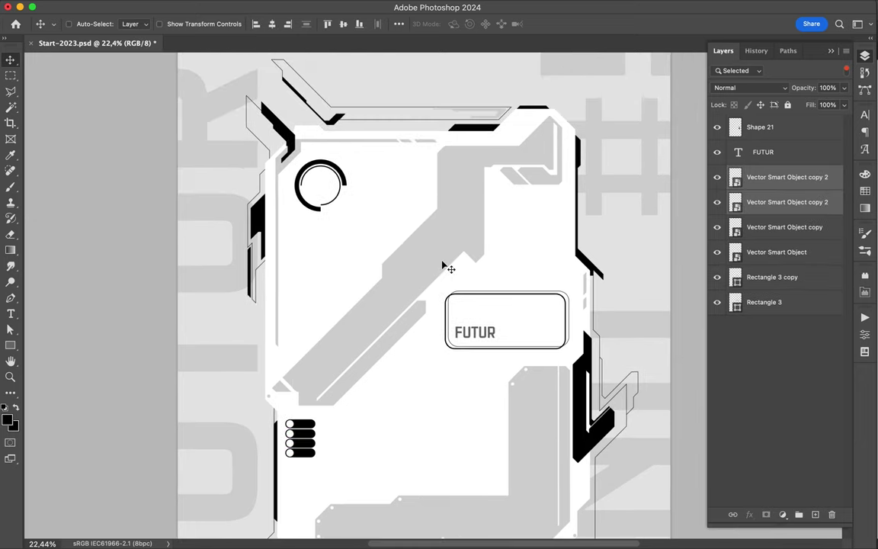
pyautogui.press('p')
pyautogui.click(321, 388)
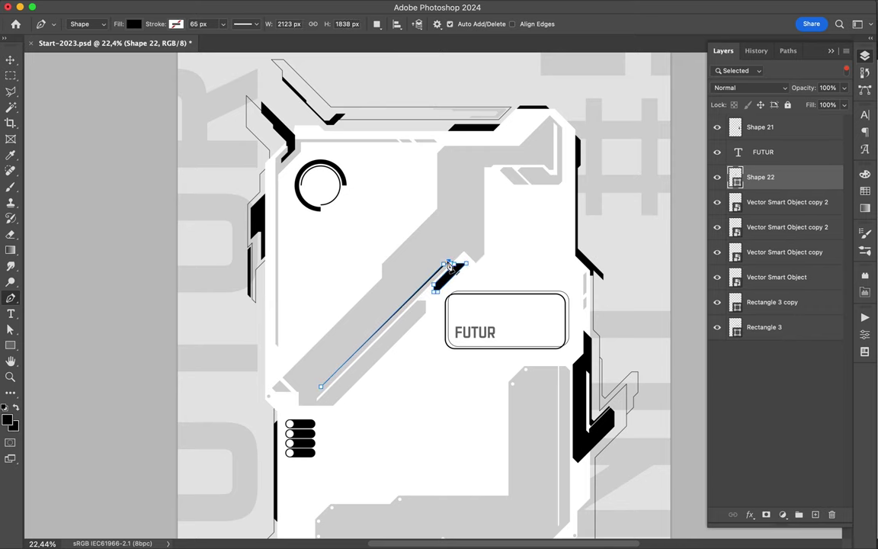
pyautogui.click(466, 247)
pyautogui.scroll(1, 457, 252)
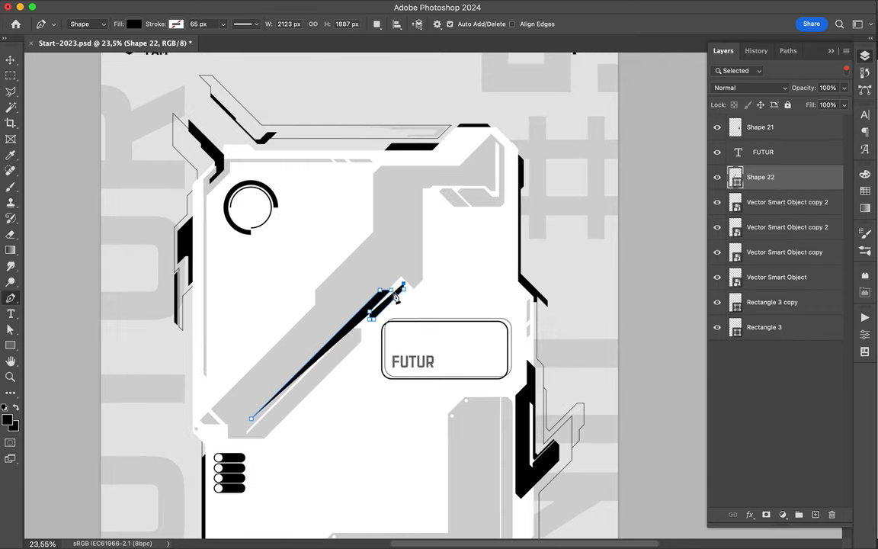
pyautogui.click(405, 261)
pyautogui.click(404, 205)
pyautogui.click(394, 193)
pyautogui.click(310, 347)
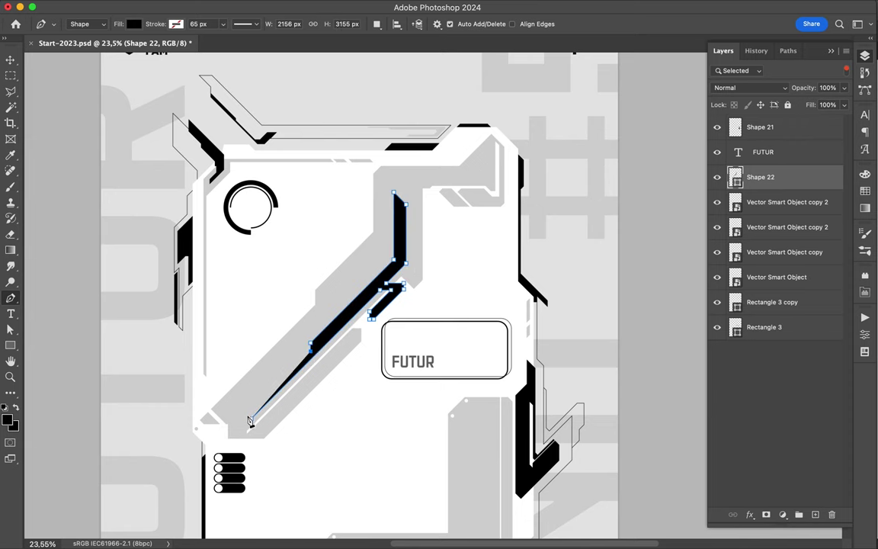
# Trim the strip's lower tip away with the Polygonal Lasso.
pyautogui.press('a')
pyautogui.scroll(2, 272, 408)
pyautogui.rightClick(737, 179)
pyautogui.press('Escape')
pyautogui.press('l')
pyautogui.click(165, 460)
pyautogui.click(183, 457)
pyautogui.click(204, 474)
pyautogui.doubleClick(180, 478)
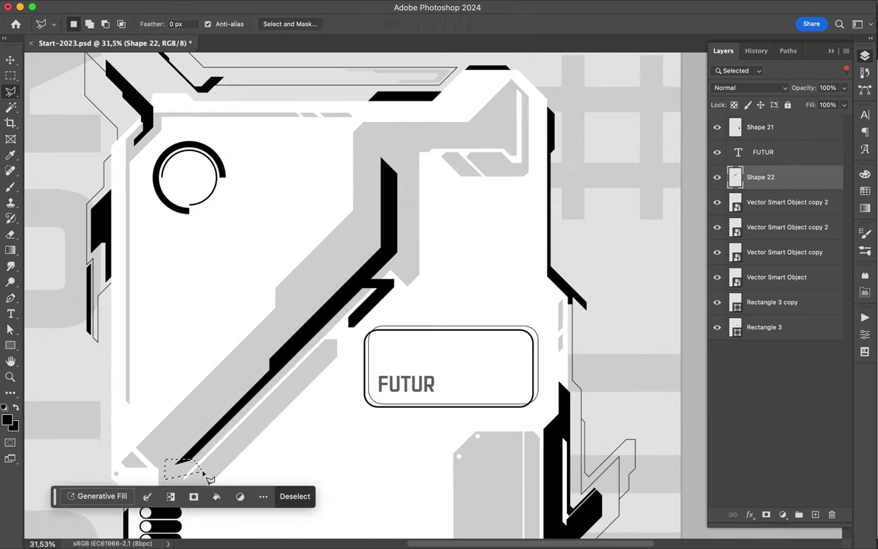
pyautogui.press('Delete')
pyautogui.hotkey('ctrl', 'd')
# Copy a black bar piece to its own layer and shift it into place.
pyautogui.click(375, 279)
pyautogui.doubleClick(439, 274)
pyautogui.hotkey('ctrl', 'j')
pyautogui.press('v')
pyautogui.moveTo(402, 307); pyautogui.dragTo(367, 305)
pyautogui.press('l')
pyautogui.doubleClick(409, 288)
pyautogui.press('v')
# Add another bar copy up-right and select all three bar layers for alignment.
pyautogui.press('l')
pyautogui.doubleClick(386, 294)
pyautogui.press('v')
pyautogui.moveTo(367, 313)
pyautogui.mouseDown()
pyautogui.moveTo(376, 283)
pyautogui.moveTo(372, 294)
pyautogui.moveTo(388, 299)
pyautogui.moveTo(381, 311)
pyautogui.mouseUp()
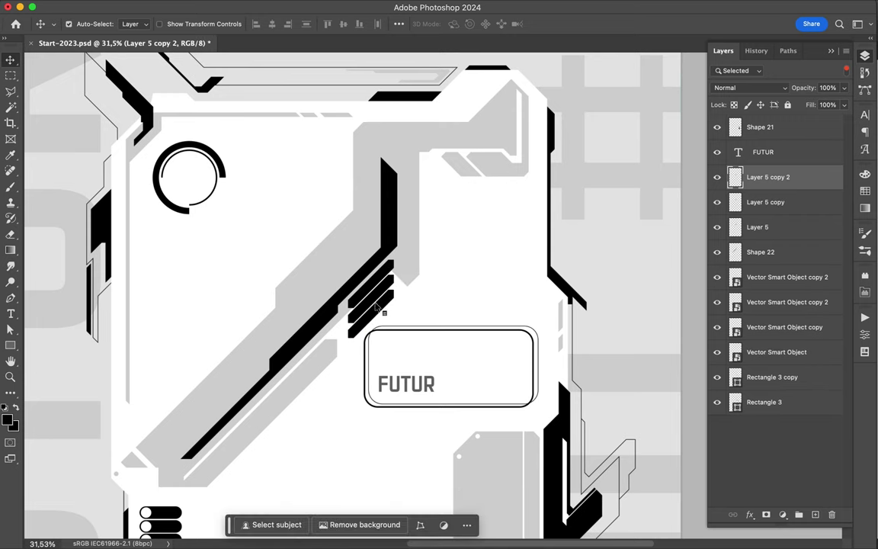
pyautogui.keyDown('shift'); pyautogui.click(757, 226); pyautogui.keyUp('shift')
pyautogui.click(399, 23)
pyautogui.scroll(-5, 454, 262)
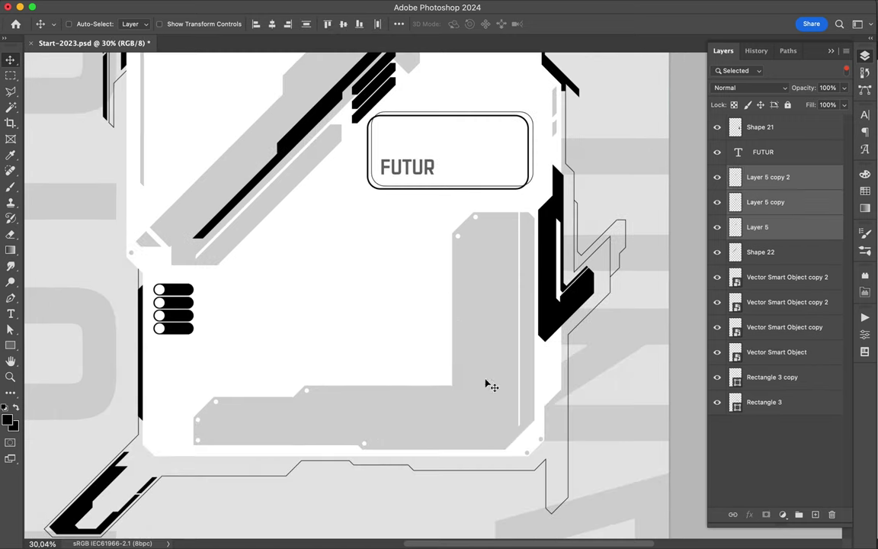
# Pen-draw a tall chamfered Shape 23 slot in the grey plate and fill it white.
pyautogui.press('p')
pyautogui.click(500, 216)
pyautogui.click(485, 216)
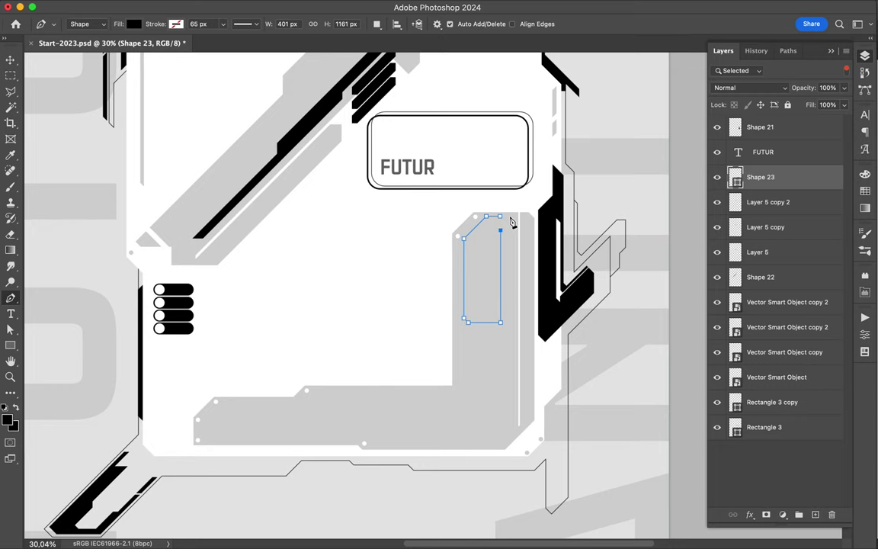
pyautogui.click(864, 191)
pyautogui.click(864, 55)
pyautogui.click(864, 191)
pyautogui.click(864, 56)
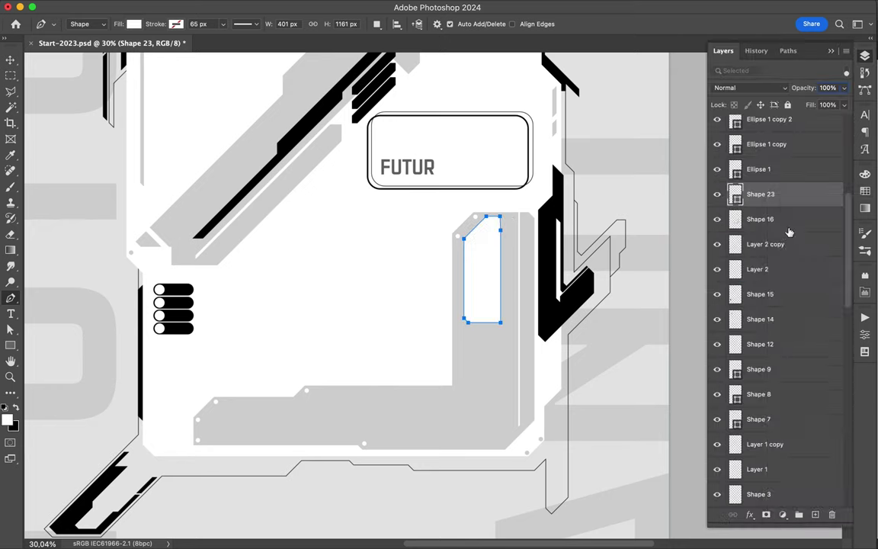
pyautogui.press('m')
pyautogui.moveTo(502, 347); pyautogui.dragTo(518, 215)
pyautogui.press('v')
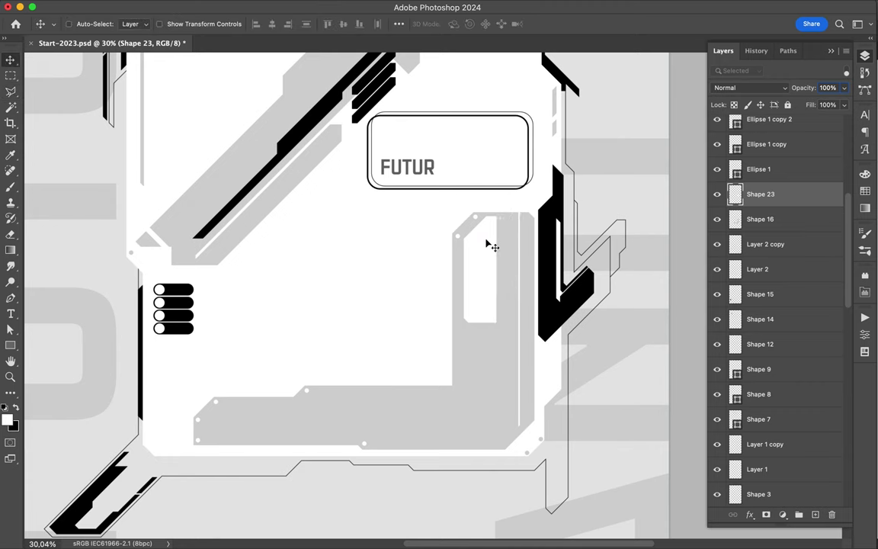
pyautogui.scroll(-2, 457, 303)
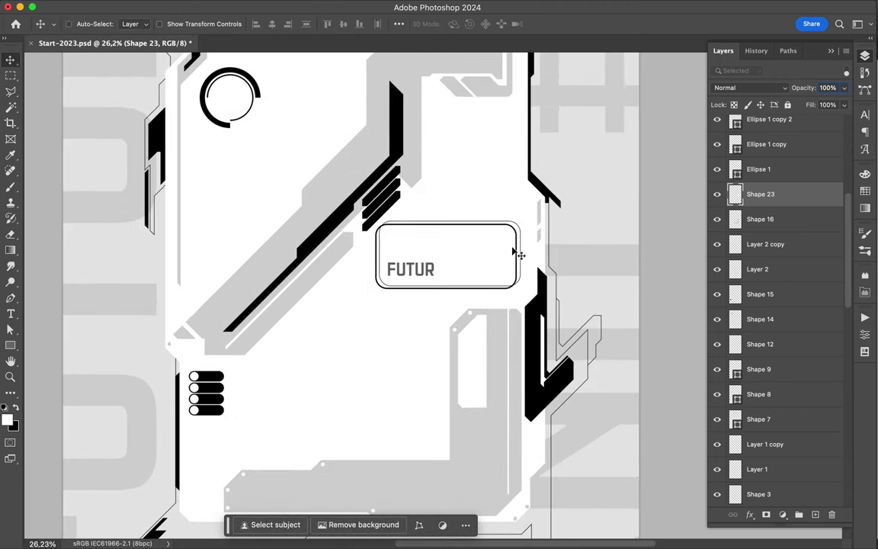
pyautogui.scroll(2, 518, 255)
pyautogui.scroll(1, 513, 251)
# Pen-draw an angled Shape 24 band along the FUTUR box's top-right edge and fill it black.
pyautogui.press('p')
pyautogui.moveTo(422, 254); pyautogui.dragTo(431, 262)
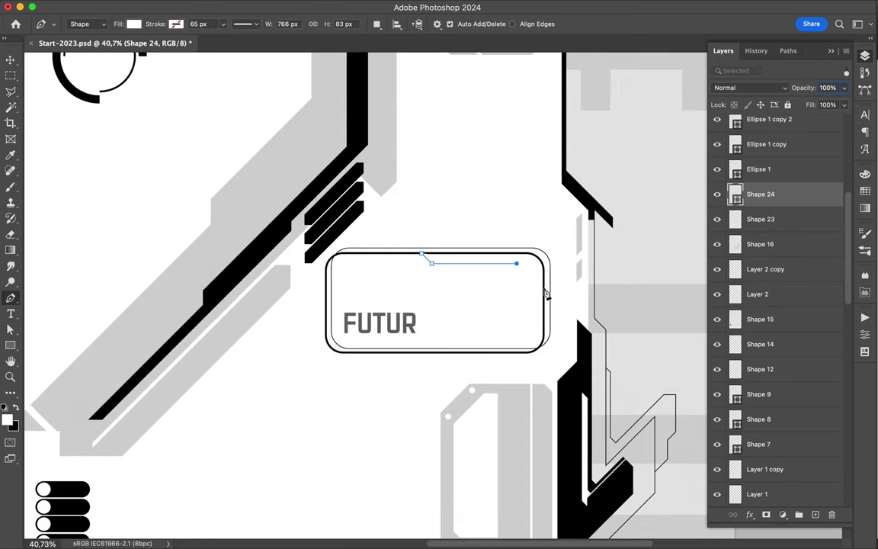
pyautogui.click(544, 290)
pyautogui.scroll(1, 545, 294)
pyautogui.scroll(1, 544, 294)
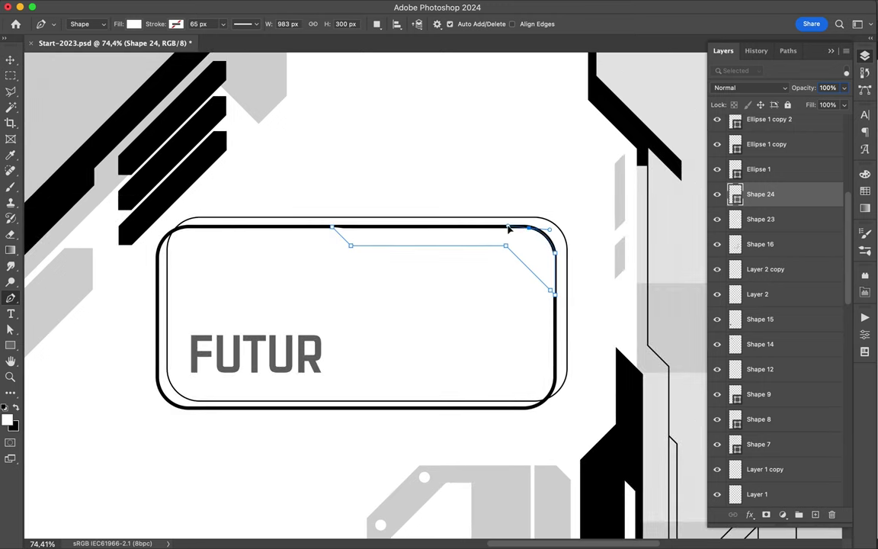
pyautogui.click(865, 191)
pyautogui.click(720, 205)
pyautogui.press('v')
pyautogui.scroll(-1, 462, 208)
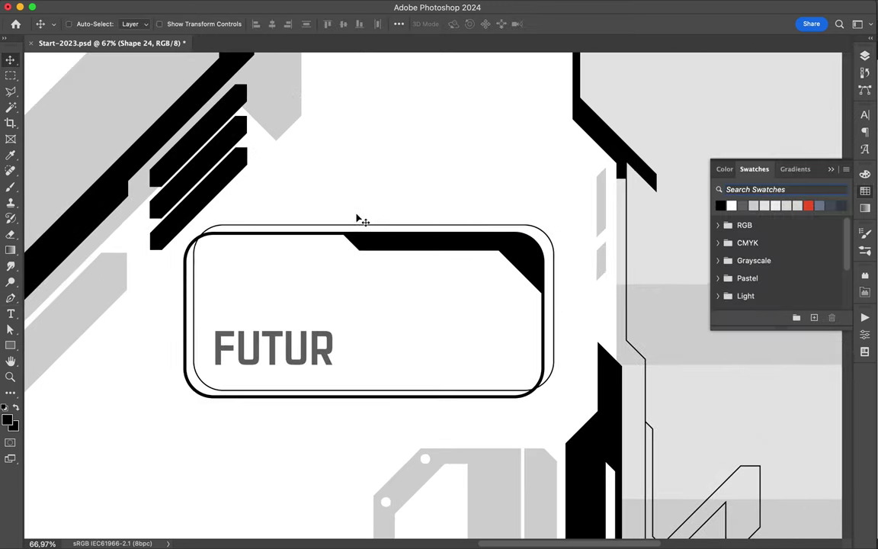
pyautogui.scroll(-5, 473, 242)
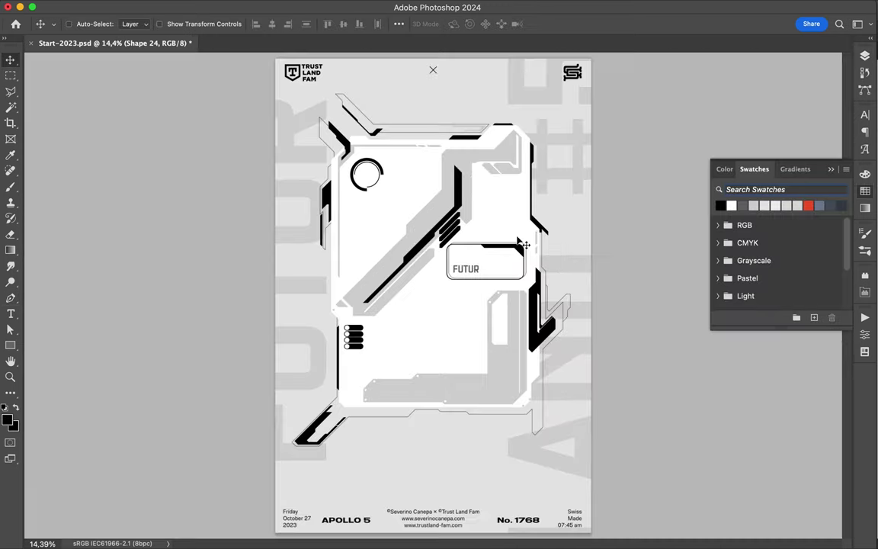
pyautogui.scroll(1, 386, 219)
pyautogui.press('p')
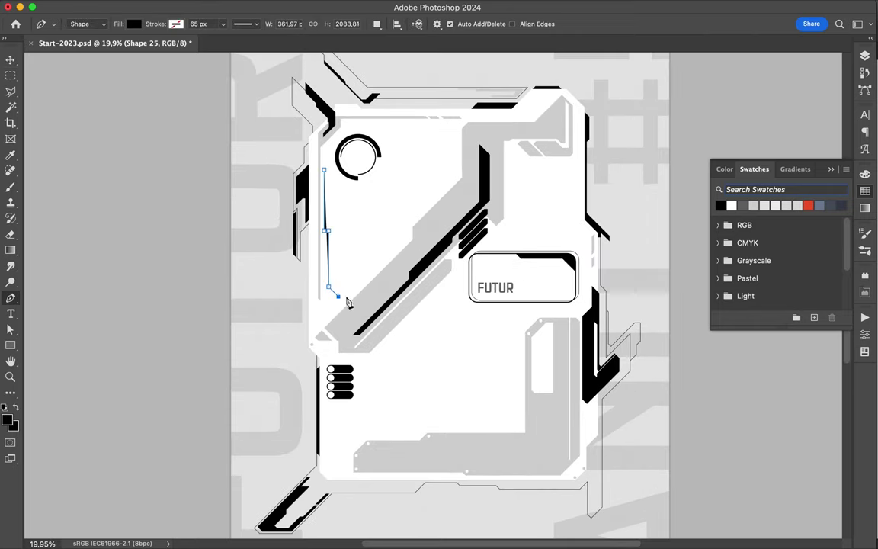
# Finish the grey V-shaped plate outline below the ring and commit the shape.
pyautogui.moveTo(397, 232); pyautogui.dragTo(449, 177)
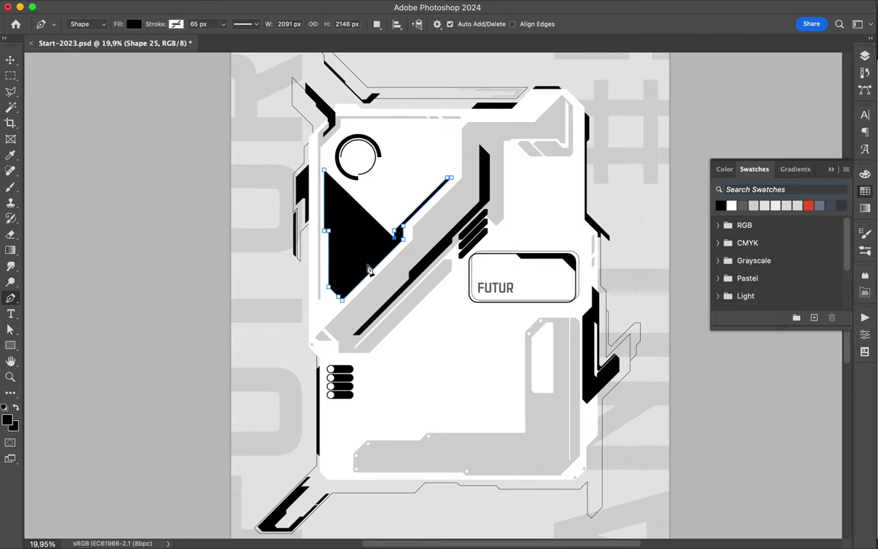
pyautogui.click(328, 175)
pyautogui.press('v')
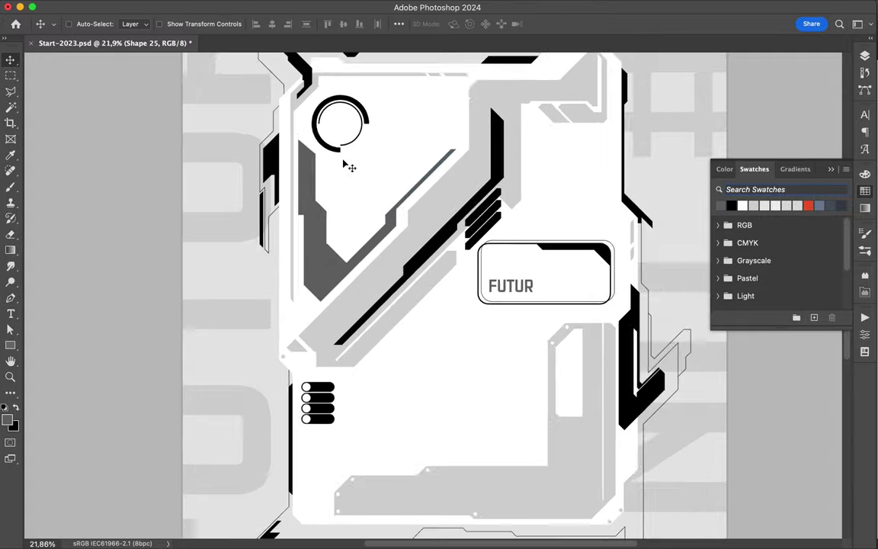
pyautogui.scroll(3, 335, 228)
pyautogui.press('F7')
# Cut a thin strip from the plate's left edge onto its own layer and shift it left.
pyautogui.press('m')
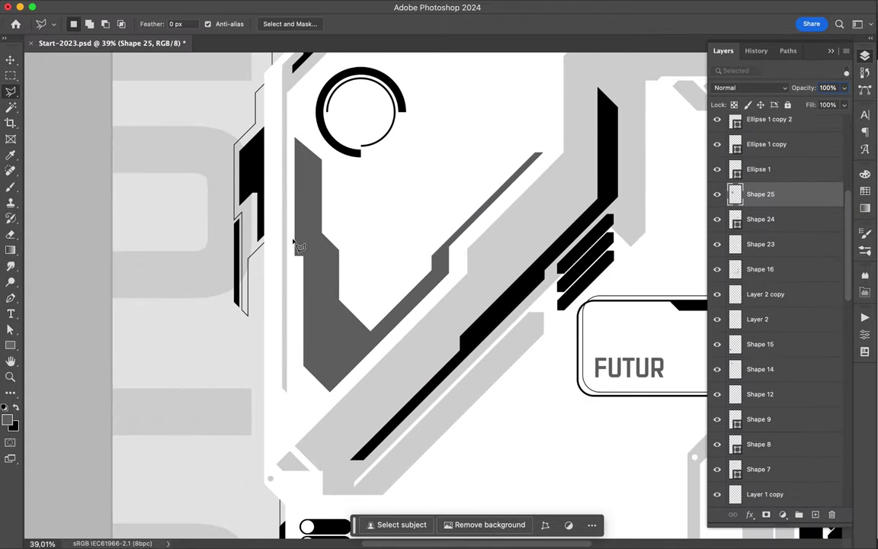
pyautogui.moveTo(263, 217); pyautogui.dragTo(286, 351)
pyautogui.press('l')
pyautogui.scroll(2, 302, 261)
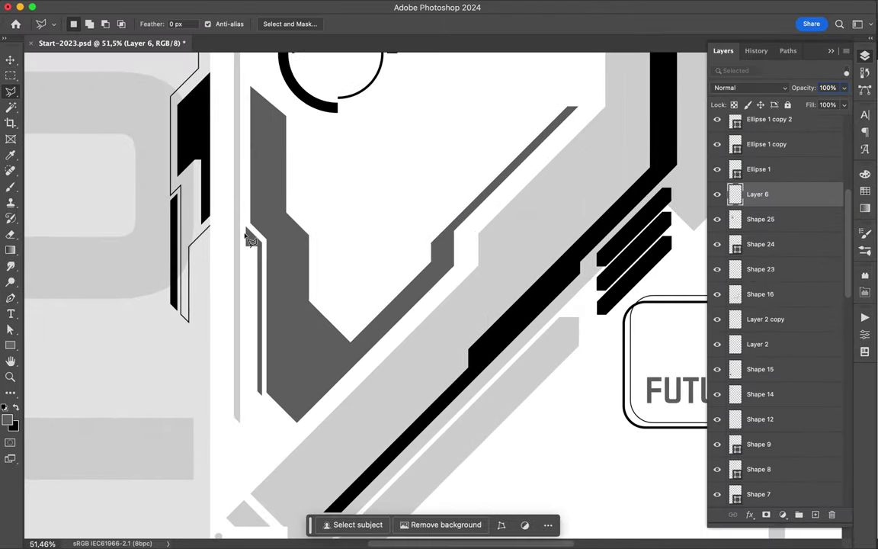
pyautogui.press('v')
pyautogui.moveTo(253, 337); pyautogui.dragTo(265, 346)
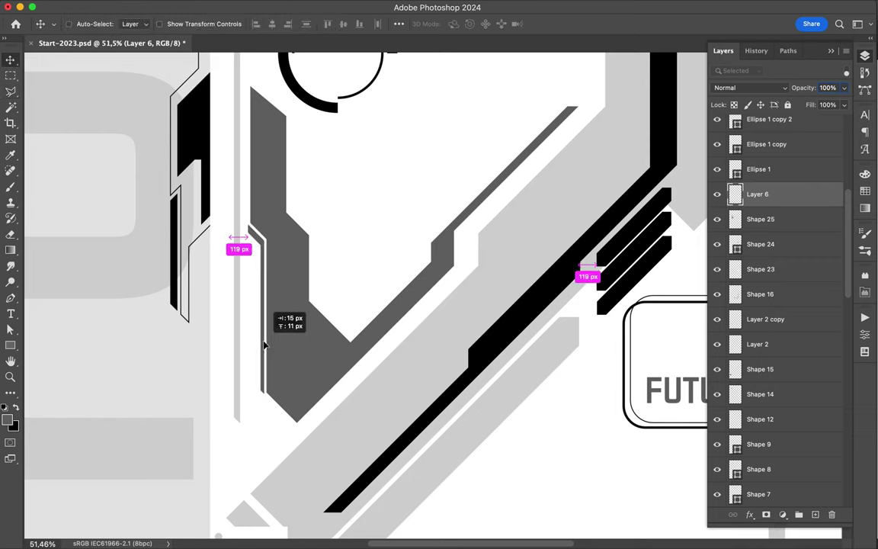
pyautogui.scroll(-3, 262, 345)
pyautogui.scroll(2, 333, 280)
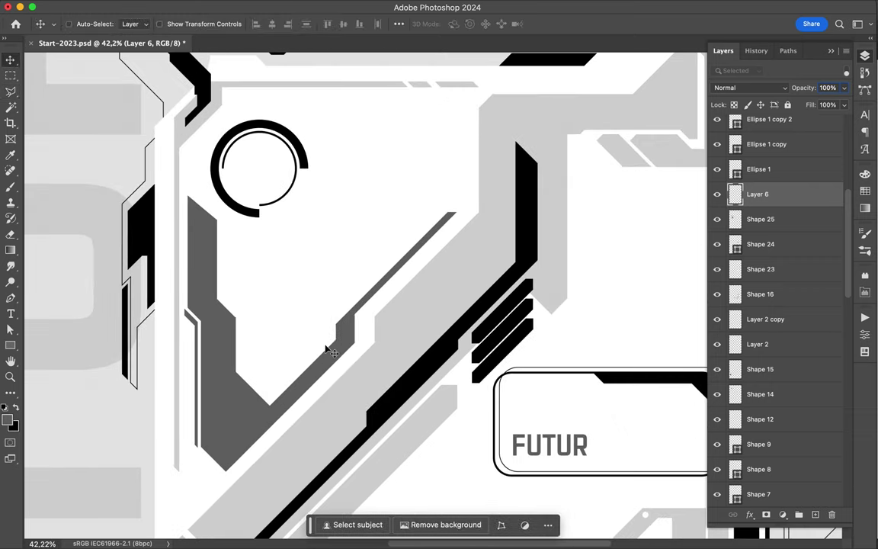
# Copy a piece of the grey plate to a new layer and offset it up and right.
pyautogui.keyDown('ctrl'); pyautogui.click(330, 350); pyautogui.keyUp('ctrl')
pyautogui.press('l')
pyautogui.moveTo(529, 157); pyautogui.dragTo(323, 303)
pyautogui.hotkey('ctrl', 'j')
pyautogui.press('v')
pyautogui.moveTo(337, 347)
pyautogui.mouseDown()
pyautogui.moveTo(344, 339)
pyautogui.moveTo(381, 347)
pyautogui.moveTo(385, 329)
pyautogui.mouseUp()
# Outline the upper stripe piece and move it down toward the V plate.
pyautogui.press('l')
pyautogui.click(368, 333)
pyautogui.click(368, 334)
pyautogui.hotkey('ctrl', 'd')
pyautogui.click(489, 204)
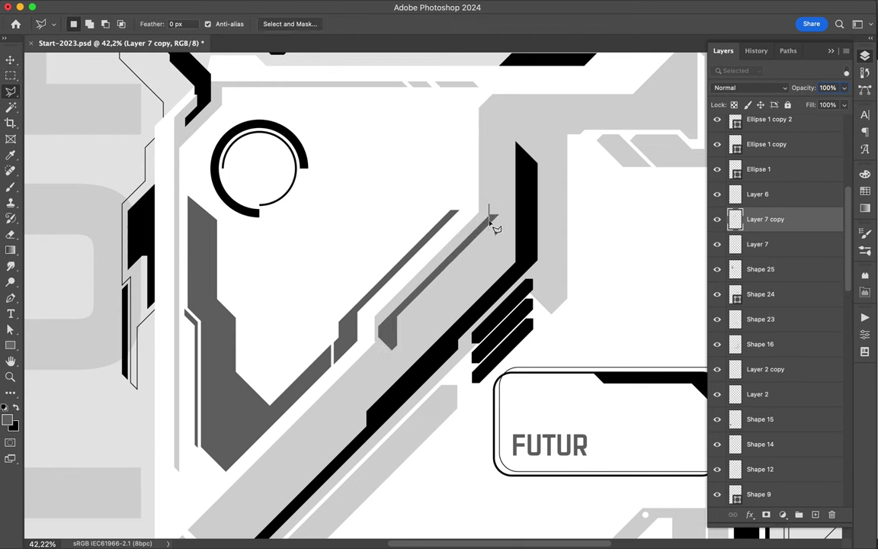
pyautogui.click(499, 208)
pyautogui.press('v')
pyautogui.moveTo(397, 343)
pyautogui.mouseDown()
pyautogui.moveTo(404, 328)
pyautogui.moveTo(430, 326)
pyautogui.mouseUp()
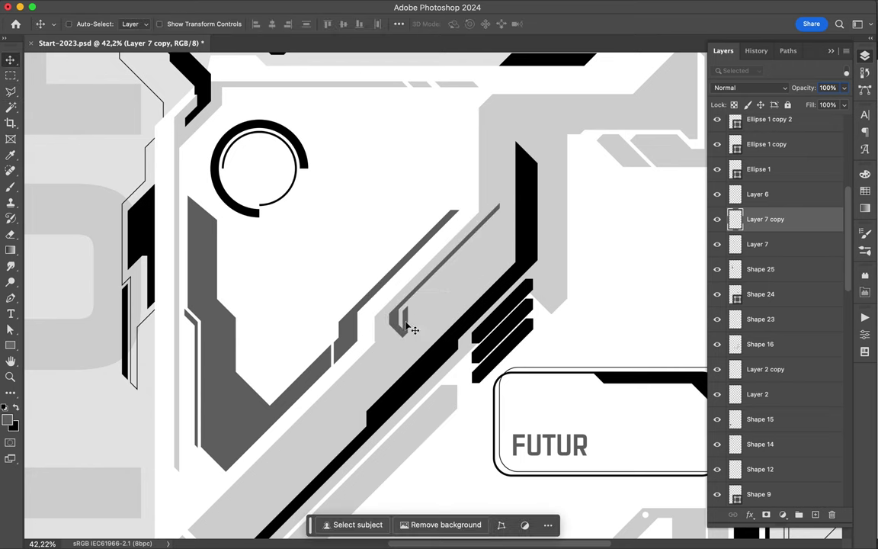
# Cut a short piece of the stripe and slide it left along the V.
pyautogui.press('l')
pyautogui.click(411, 314)
pyautogui.click(389, 332)
pyautogui.click(402, 328)
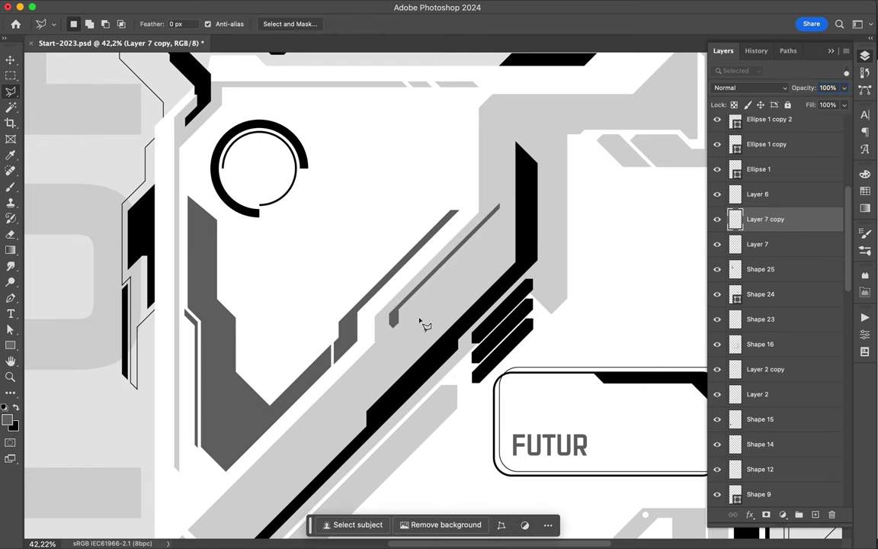
pyautogui.press('v')
pyautogui.moveTo(400, 324); pyautogui.dragTo(366, 320)
# Draw a thin black slanted bar in the upper-left frame and rasterize its layer.
pyautogui.press('l')
pyautogui.click(458, 207)
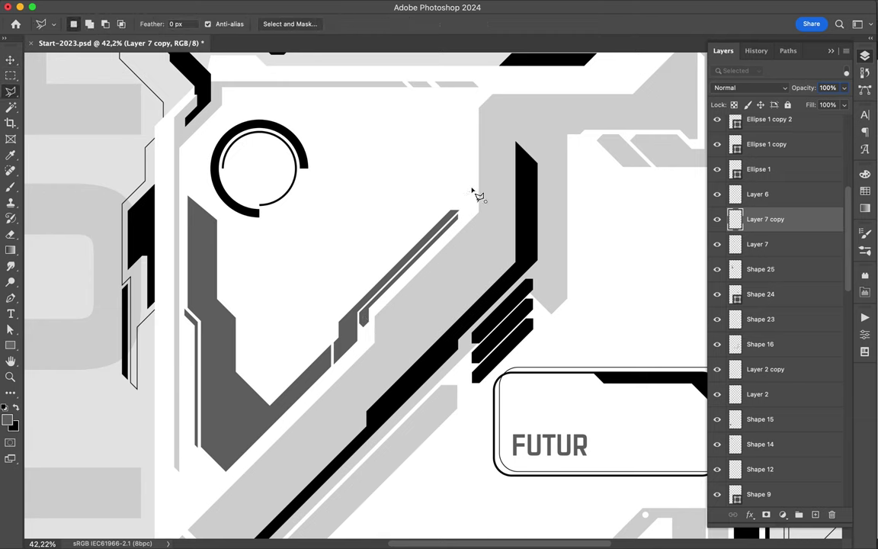
pyautogui.scroll(-5, 487, 179)
pyautogui.scroll(4, 263, 109)
pyautogui.scroll(3, 263, 108)
pyautogui.press('p')
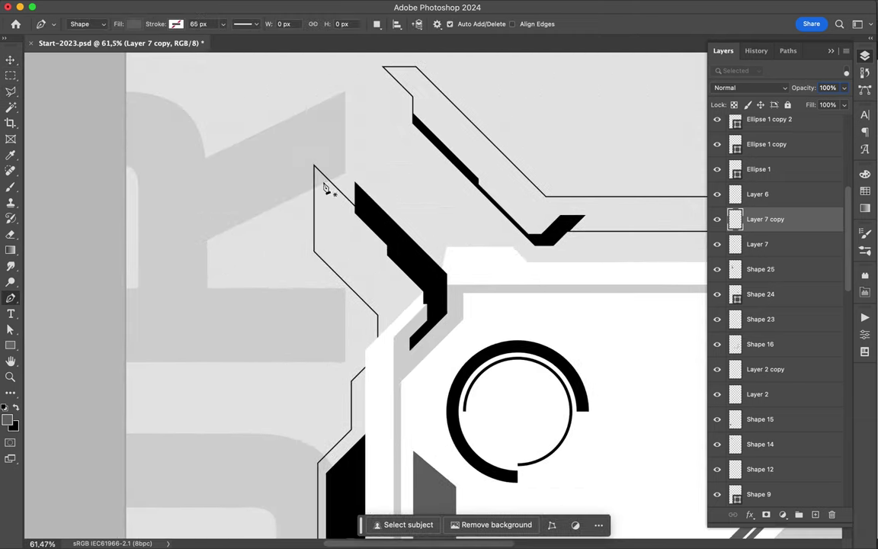
pyautogui.click(317, 247)
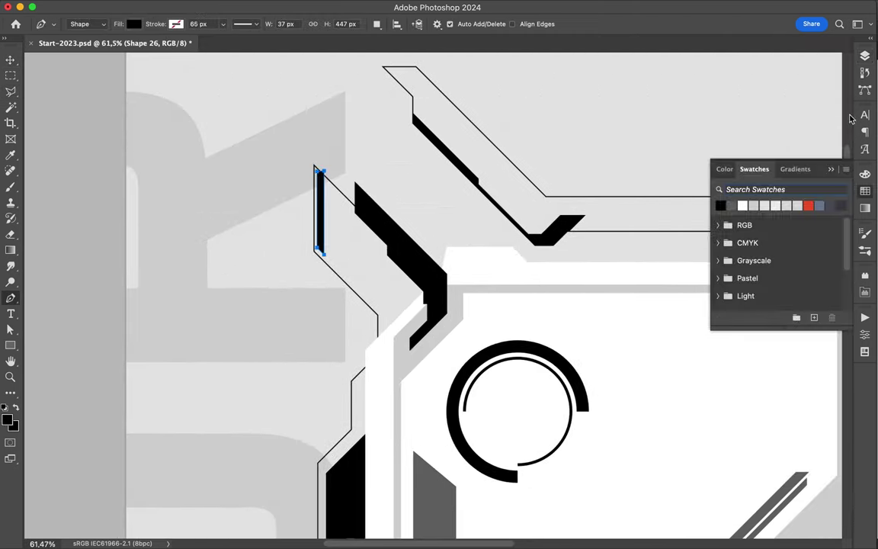
pyautogui.rightClick(762, 220)
pyautogui.click(729, 454)
# Duplicate the bar into a row of three and copy the set further up-left.
pyautogui.press('l')
pyautogui.press('Escape')
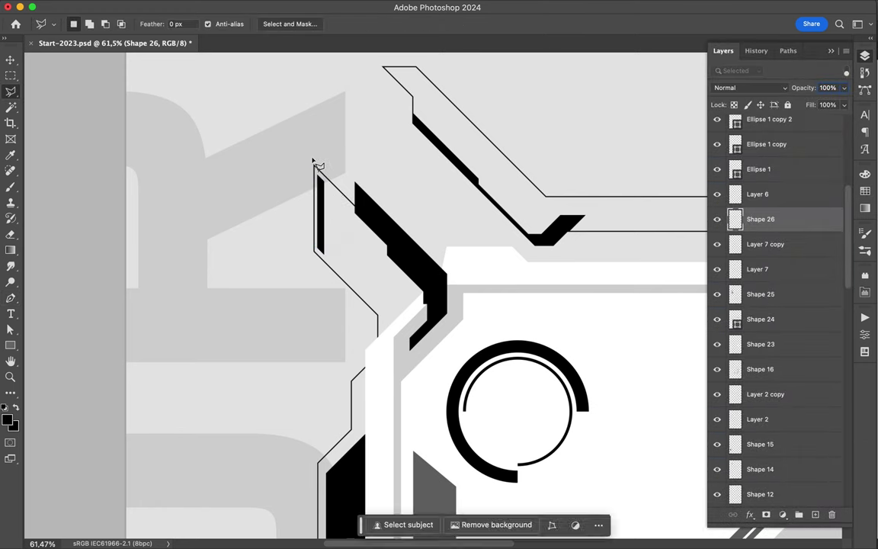
pyautogui.press('v')
pyautogui.moveTo(338, 221); pyautogui.dragTo(348, 231)
pyautogui.hotkey('shift', 'alt', '[')
pyautogui.hotkey('shift', 'alt', '[')
pyautogui.scroll(-2, 333, 252)
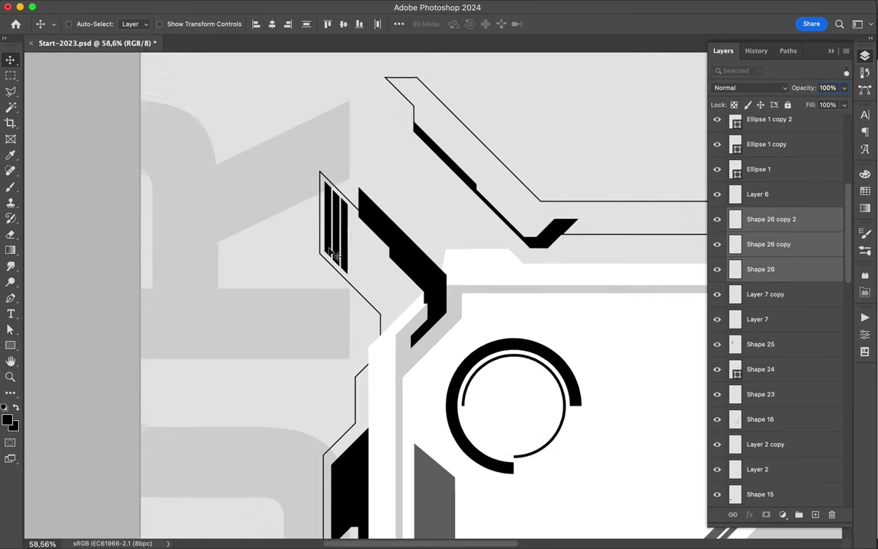
pyautogui.moveTo(330, 245); pyautogui.dragTo(284, 221)
# Convert the selected black bar layers into one smart object.
pyautogui.scroll(-3, 289, 256)
pyautogui.press('l')
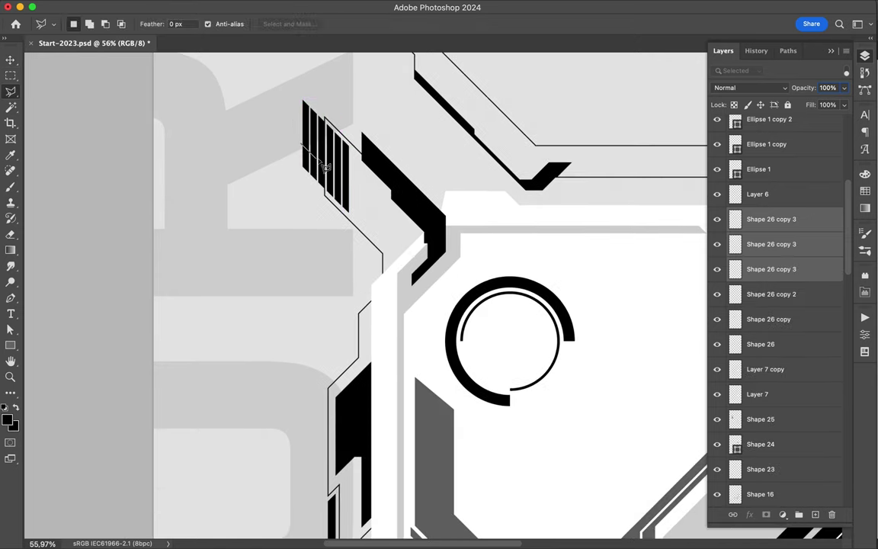
pyautogui.doubleClick(318, 195)
pyautogui.rightClick(769, 221)
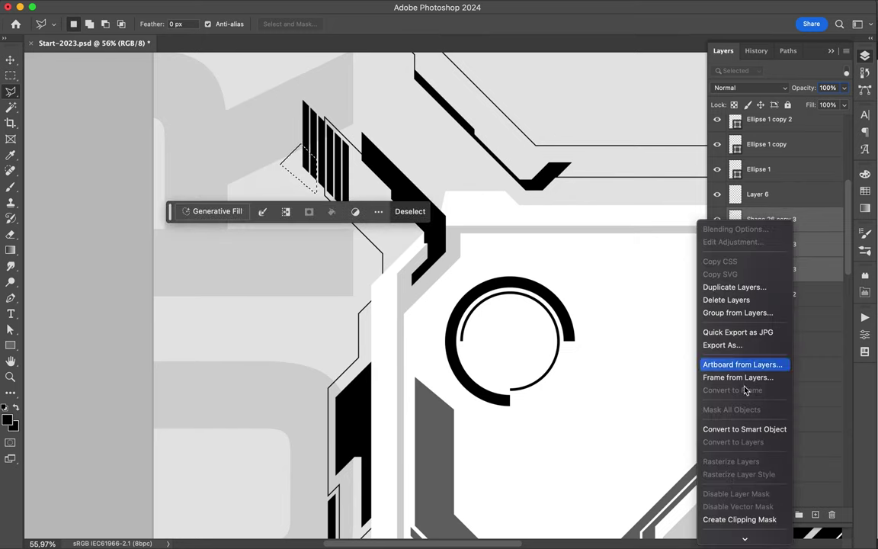
pyautogui.click(747, 355)
pyautogui.scroll(-3, 448, 294)
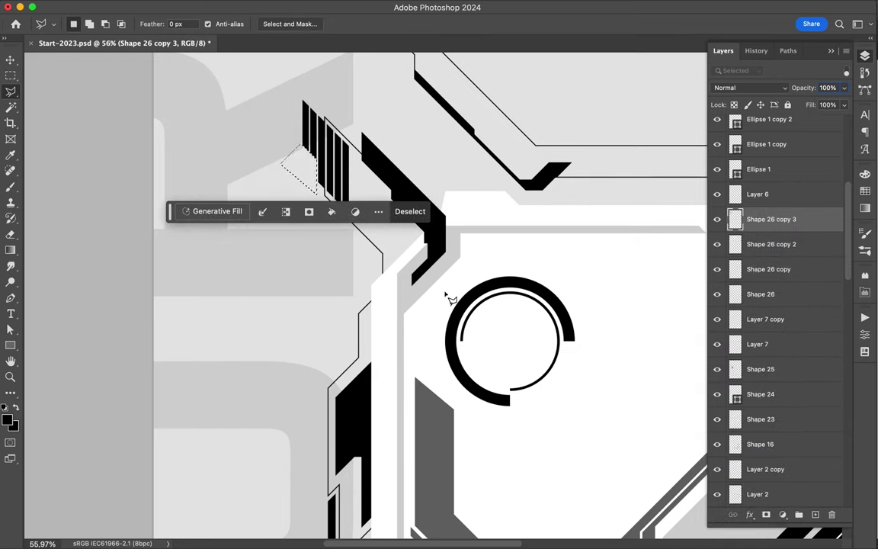
pyautogui.scroll(-2, 445, 297)
pyautogui.hscroll(4, 445, 297)
pyautogui.press('i')
pyautogui.click(8, 419)
# Set the foreground to yellow e0d41b and draw the angular yellow accent plate along the V.
pyautogui.click(529, 186)
pyautogui.click(499, 74)
pyautogui.click(638, 49)
pyautogui.press('p')
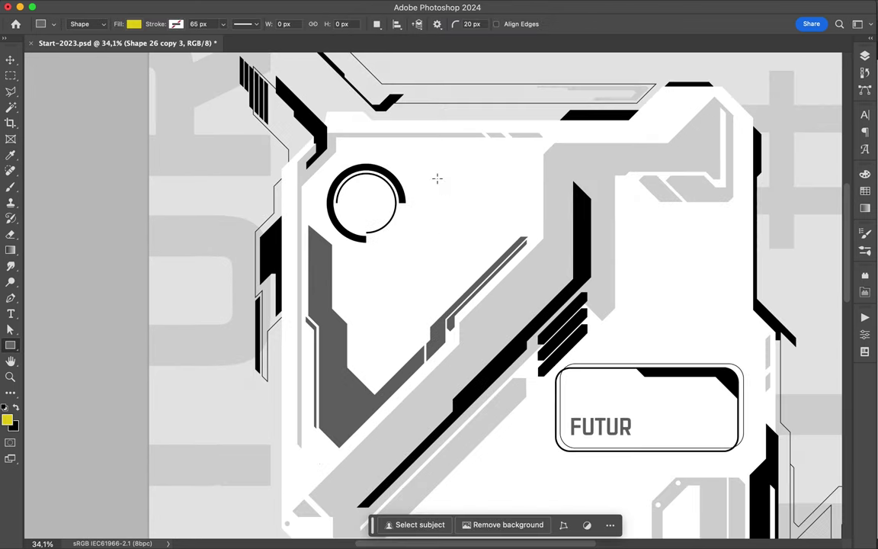
pyautogui.click(501, 184)
pyautogui.click(527, 184)
pyautogui.click(361, 351)
pyautogui.click(361, 412)
pyautogui.click(345, 396)
pyautogui.click(345, 319)
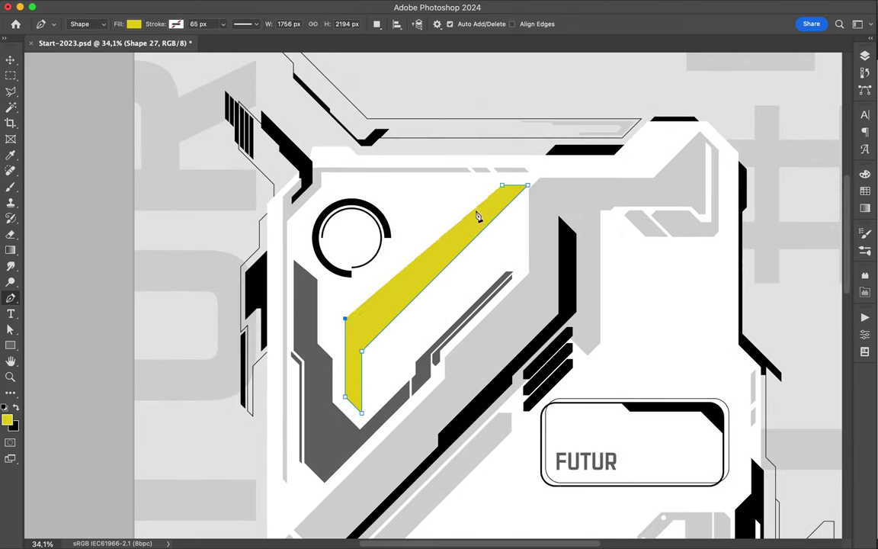
# Show the layers list and trim the yellow plate's top corner with the Lasso.
pyautogui.click(864, 190)
pyautogui.click(865, 173)
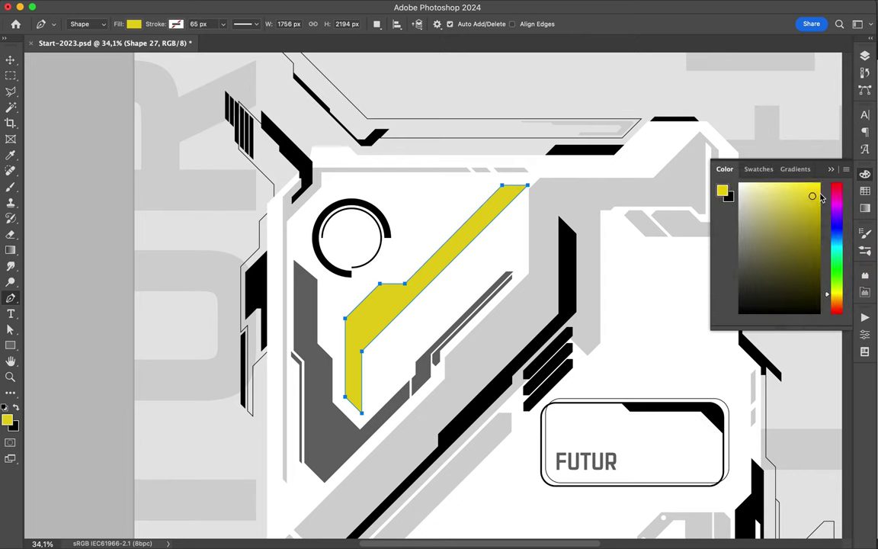
pyautogui.click(865, 55)
pyautogui.press('l')
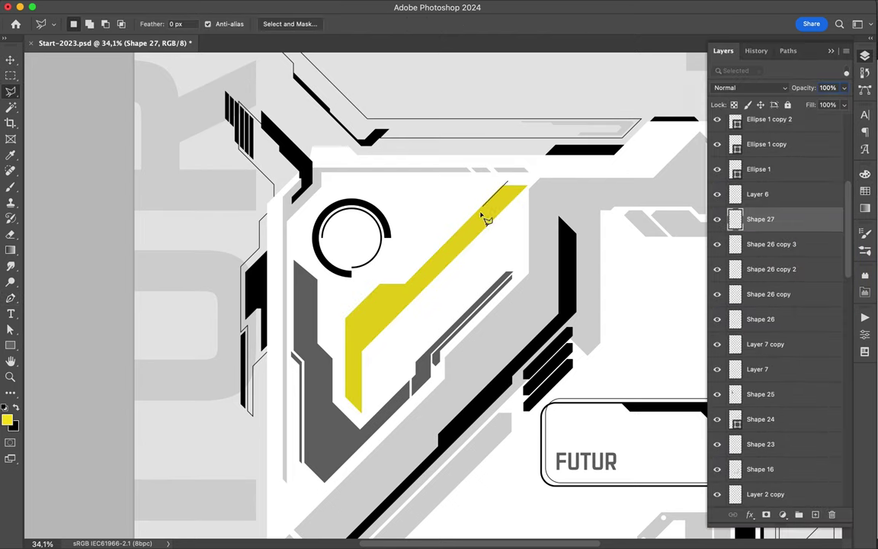
pyautogui.click(507, 184)
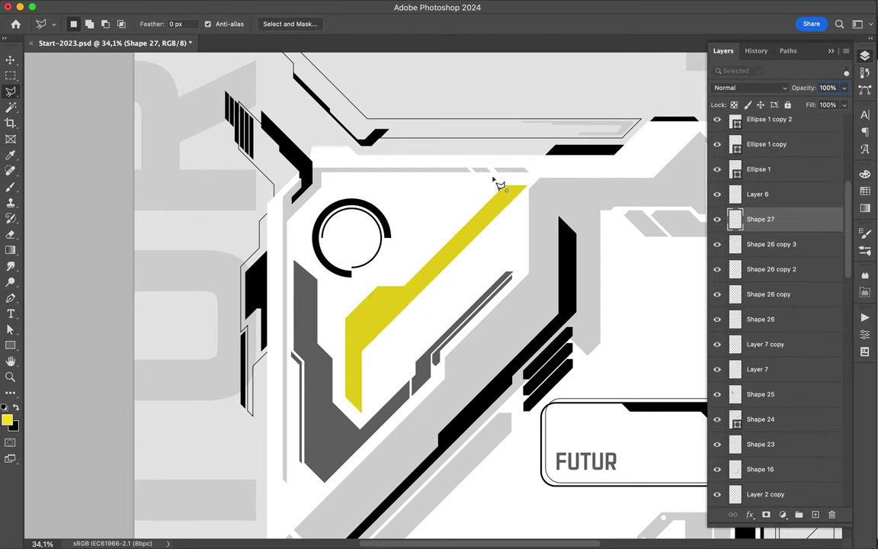
pyautogui.press('v')
# Copy the toggle pill to the panel's upper right, then begin a yellow strip at the outline corner.
pyautogui.scroll(-5, 534, 183)
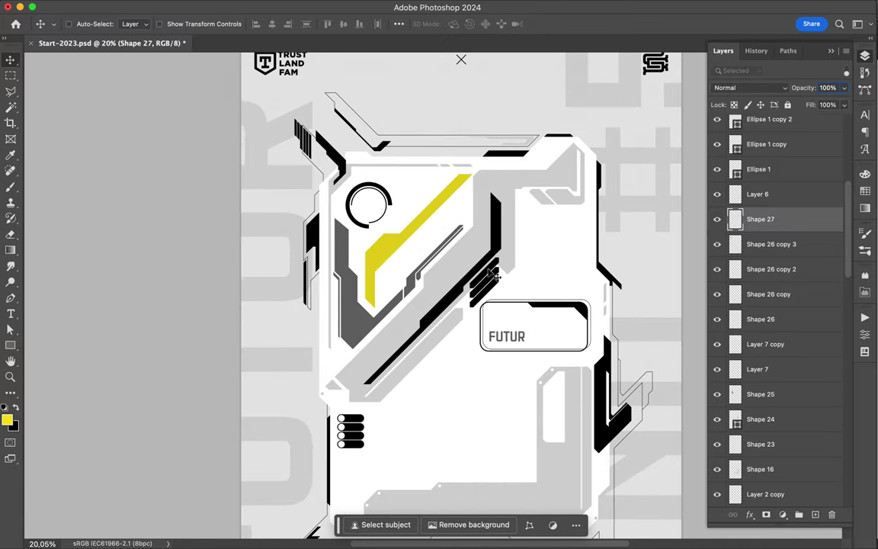
pyautogui.scroll(-2, 494, 276)
pyautogui.scroll(-2, 345, 264)
pyautogui.moveTo(340, 380); pyautogui.dragTo(583, 162)
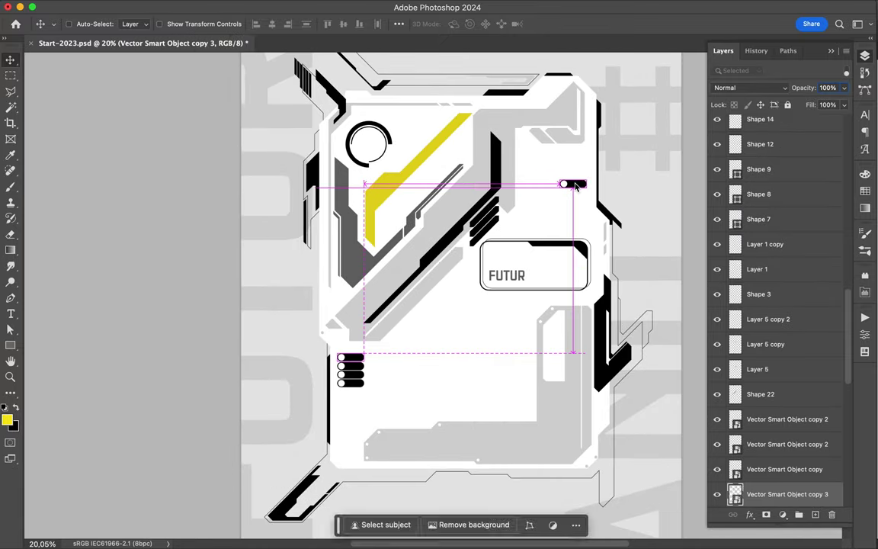
pyautogui.scroll(2, 463, 147)
pyautogui.scroll(3, 464, 147)
pyautogui.scroll(3, 464, 147)
pyautogui.press('p')
pyautogui.scroll(1, 329, 168)
pyautogui.click(311, 139)
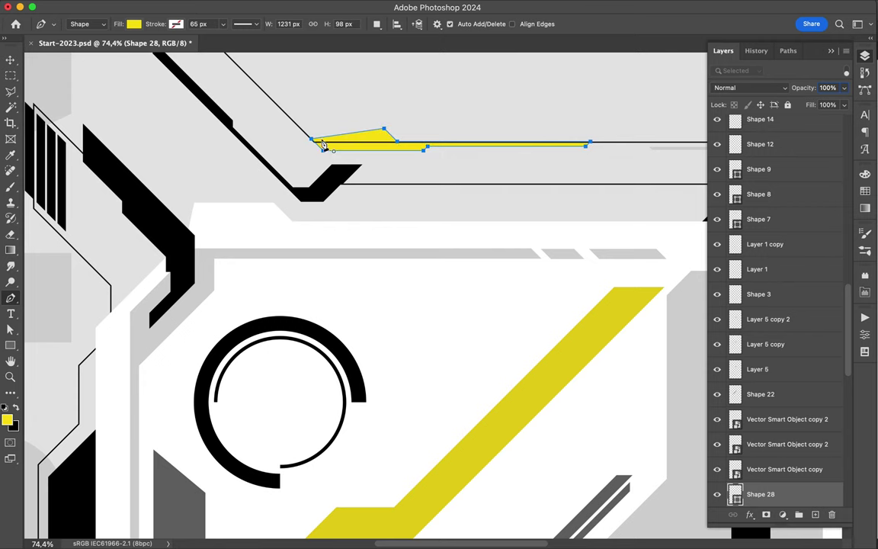
# Fill the new shape black and try deleting part of it, dismissing the not-editable warning.
pyautogui.click(133, 24)
pyautogui.click(61, 89)
pyautogui.press('a')
pyautogui.press('v')
pyautogui.press('l')
pyautogui.click(398, 142)
pyautogui.press('Delete')
pyautogui.press('Return')
pyautogui.rightClick(773, 493)
pyautogui.hotkey('ctrl', 'd')
# Draw a new plate along the panel's top outline.
pyautogui.scroll(-2, 487, 115)
pyautogui.press('p')
pyautogui.scroll(-2, 492, 120)
pyautogui.scroll(-1, 427, 217)
pyautogui.click(316, 293)
pyautogui.click(252, 230)
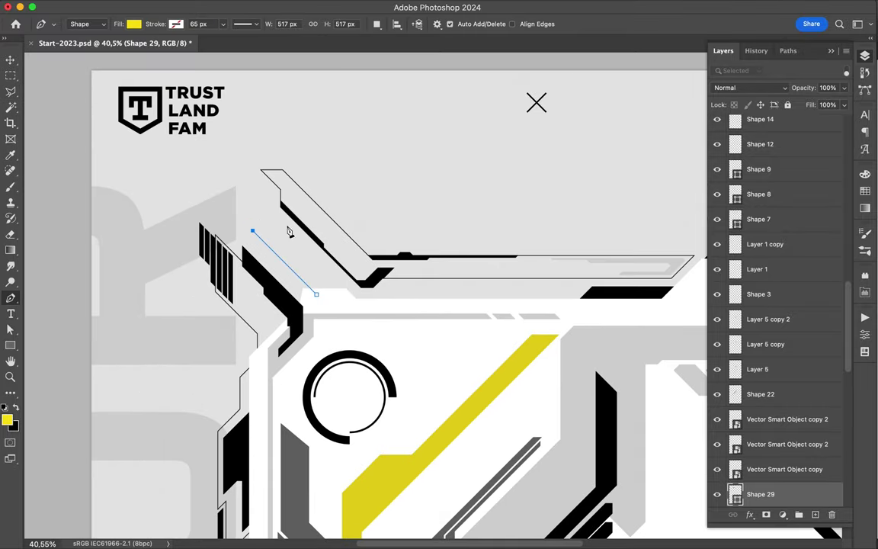
pyautogui.click(325, 303)
pyautogui.click(527, 303)
pyautogui.click(412, 294)
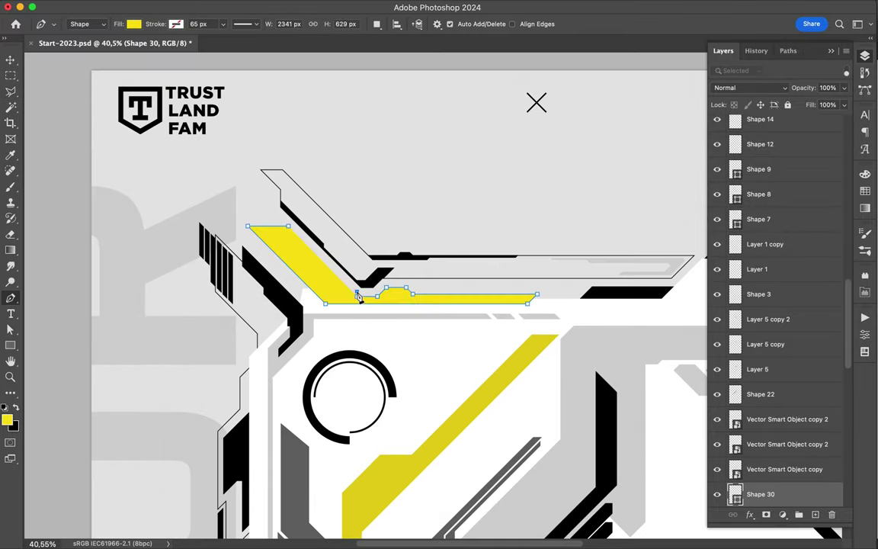
# Fill the top plate black and rasterize its layer.
pyautogui.click(865, 191)
pyautogui.click(728, 204)
pyautogui.rightClick(773, 494)
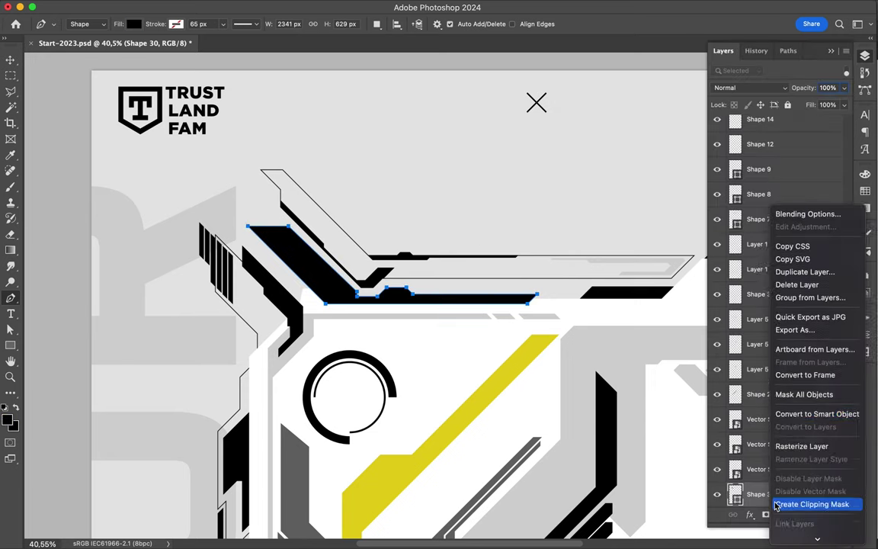
pyautogui.click(781, 445)
pyautogui.press('l')
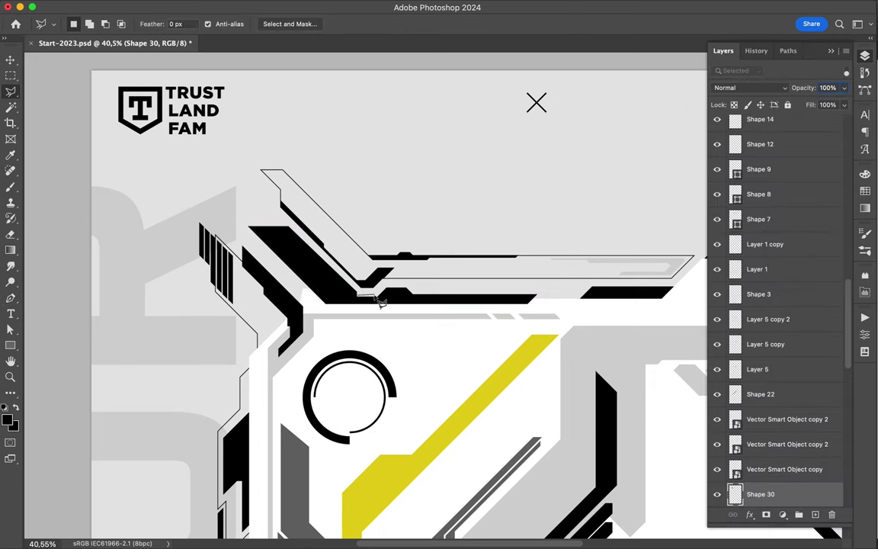
pyautogui.scroll(-2, 446, 257)
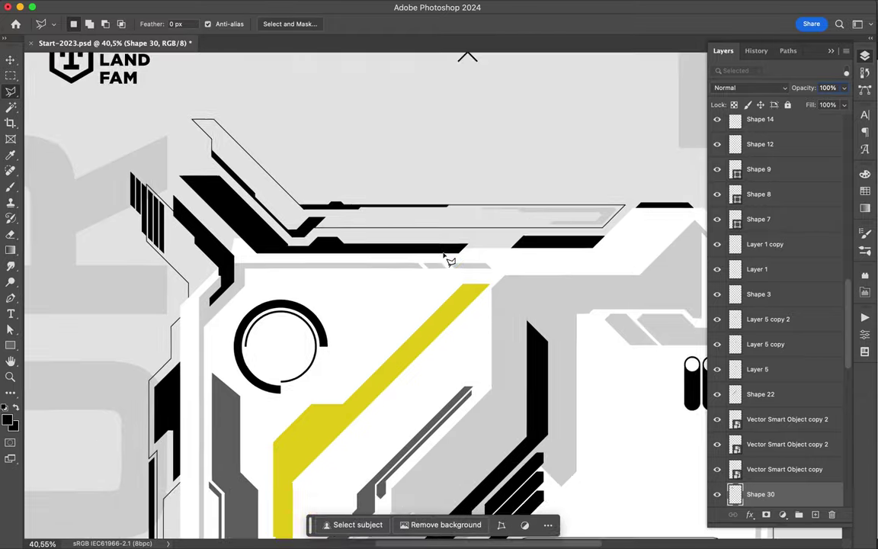
pyautogui.scroll(-2, 448, 256)
pyautogui.scroll(2, 448, 257)
# Draw a nine-corner angular plate above the panel's top edge.
pyautogui.press('p')
pyautogui.click(250, 160)
pyautogui.click(250, 131)
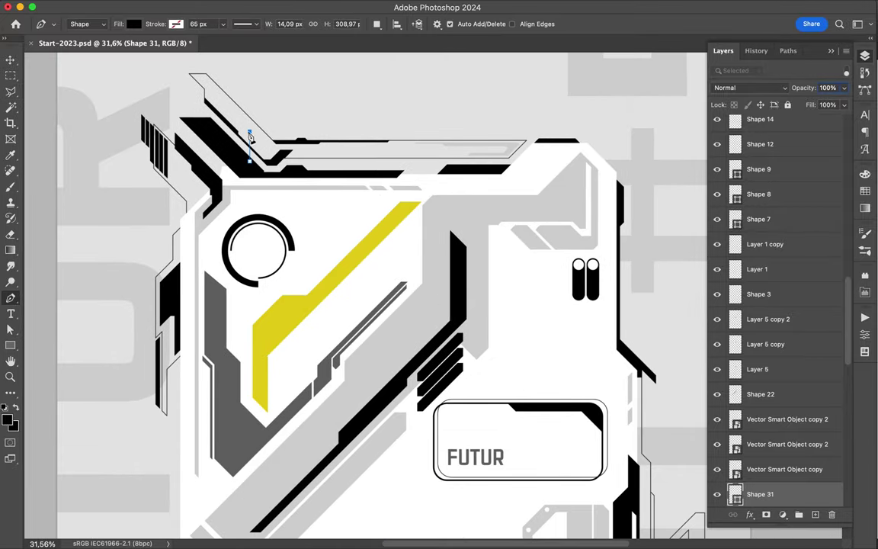
pyautogui.click(320, 61)
pyautogui.click(476, 60)
pyautogui.click(305, 109)
pyautogui.click(462, 109)
pyautogui.click(493, 79)
pyautogui.click(543, 79)
pyautogui.click(477, 155)
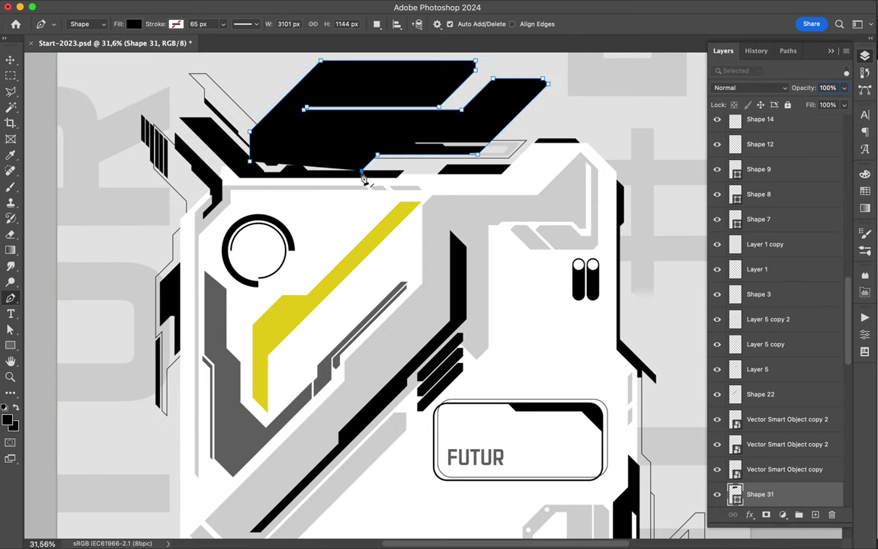
# Give the plate a white fill and move its layer below the black framing lines.
pyautogui.click(134, 23)
pyautogui.click(61, 88)
pyautogui.scroll(-5, 785, 305)
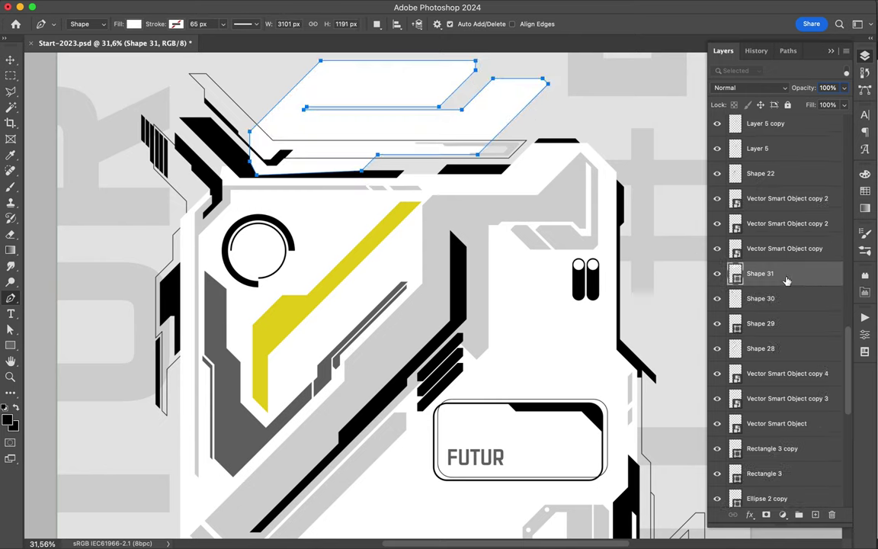
pyautogui.moveTo(762, 275); pyautogui.dragTo(762, 465)
pyautogui.press('v')
pyautogui.scroll(-2, 574, 152)
# Scale the white plate down to about 63%, then start a square in Illustrator's Untitled-1.
pyautogui.hotkey('ctrl', 't')
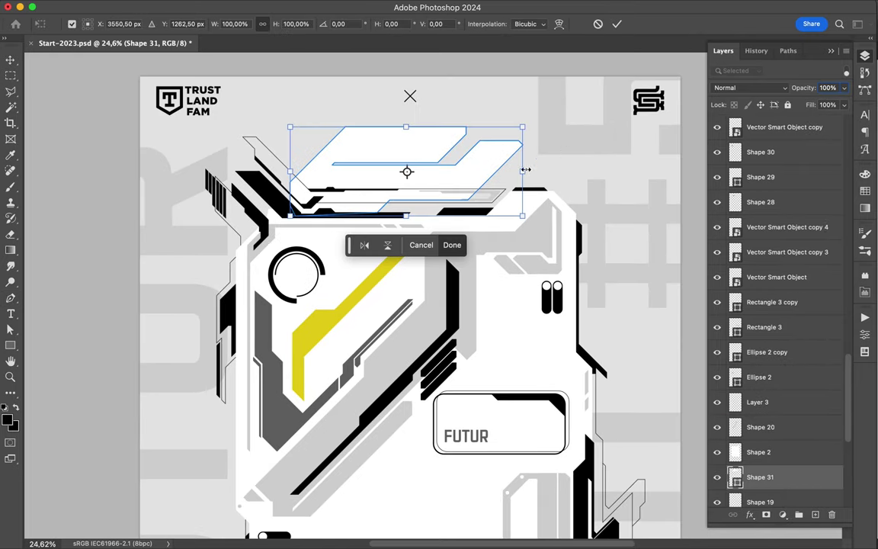
pyautogui.moveTo(529, 195); pyautogui.dragTo(442, 160)
pyautogui.press('Return')
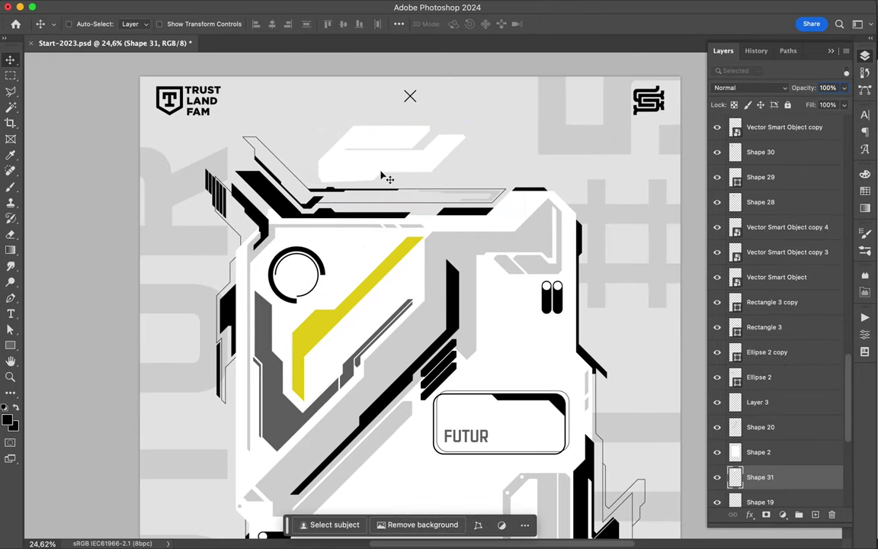
pyautogui.press('l')
pyautogui.click(378, 180)
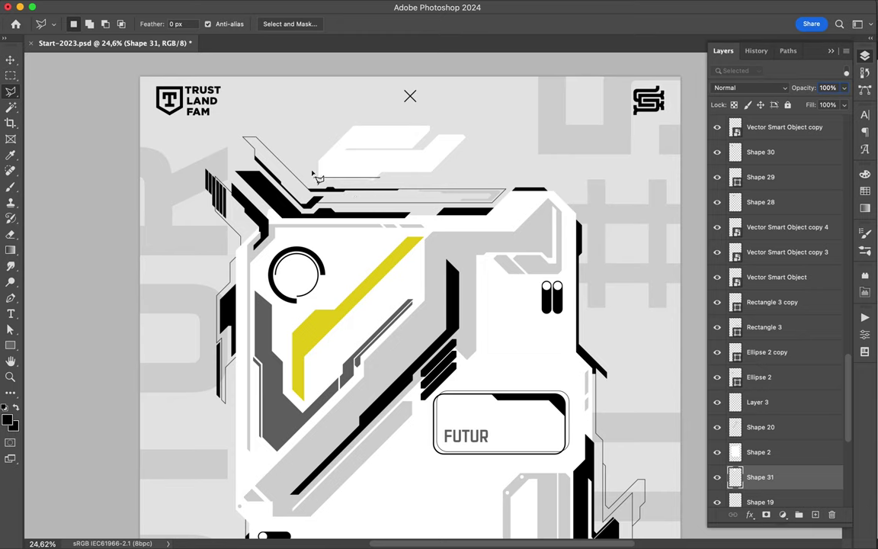
pyautogui.press('Escape')
pyautogui.press('v')
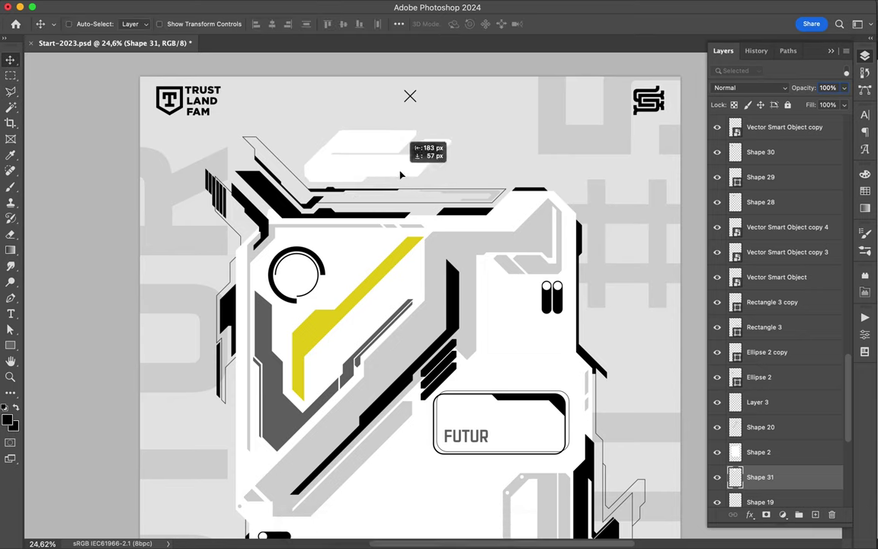
pyautogui.scroll(-3, 505, 182)
pyautogui.click(420, 527)
pyautogui.moveTo(473, 272); pyautogui.dragTo(522, 323)
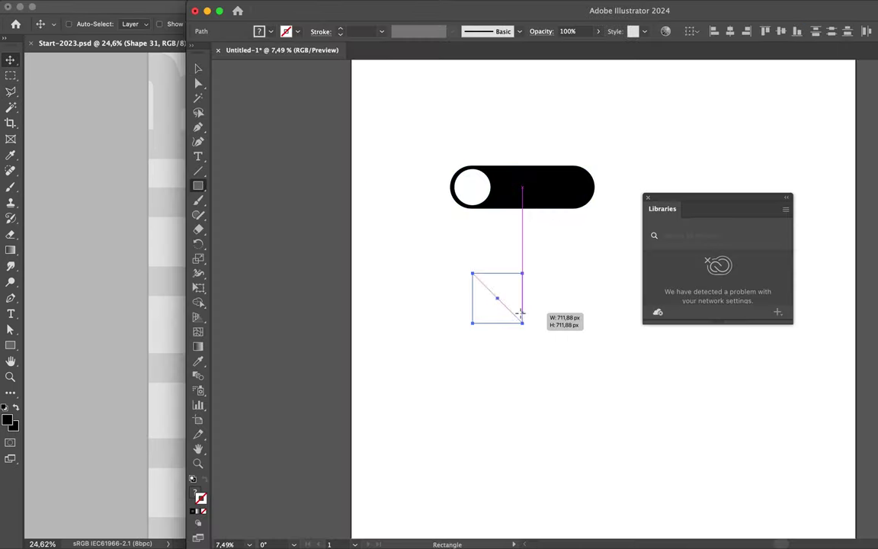
# Draw two diagonals across the Illustrator square to form an X and give everything a 30 pt stroke.
pyautogui.press('\\')
pyautogui.moveTo(522, 272); pyautogui.dragTo(472, 323)
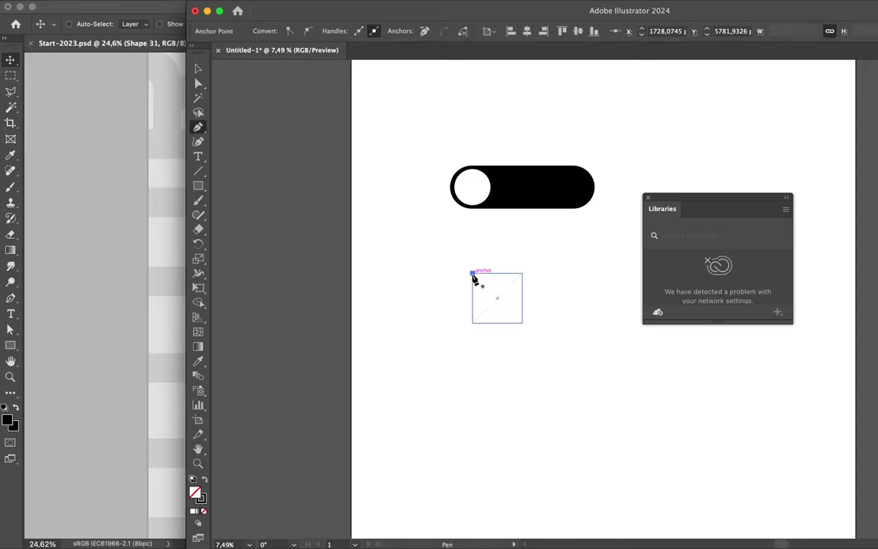
pyautogui.moveTo(472, 272); pyautogui.dragTo(522, 323)
pyautogui.press('v')
pyautogui.hotkey('ctrl', 'a')
pyautogui.click(341, 30)
pyautogui.write('30')
pyautogui.press('Return')
# Maximise the Illustrator window, check the stroke options and copy the X-box artwork.
pyautogui.scroll(5, 480, 278)
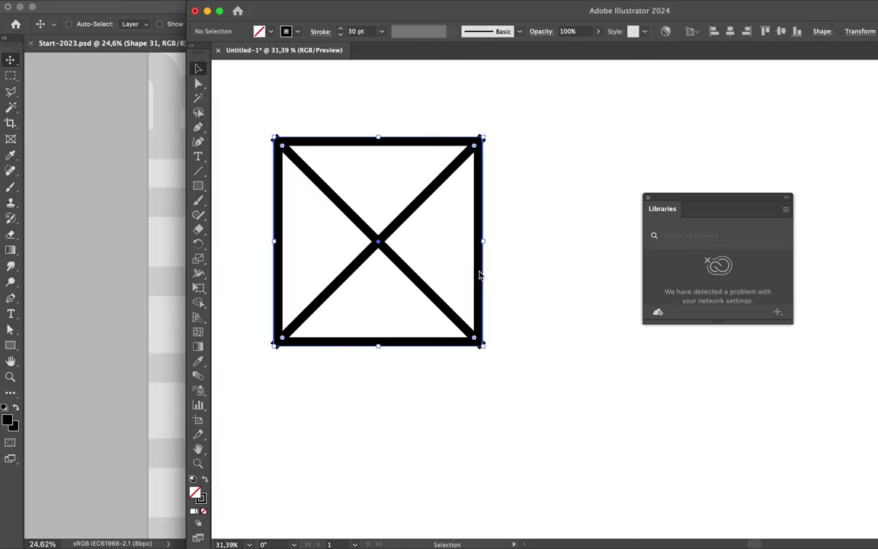
pyautogui.click(480, 278)
pyautogui.doubleClick(372, 10)
pyautogui.click(866, 241)
pyautogui.hotkey('ctrl', 'c')
# Paste the X-box into the Photoshop poster beside the upper-right toggles and raise its layer.
pyautogui.hotkey('alt', 'Tab')
pyautogui.hotkey('ctrl', 'v')
pyautogui.press('Return')
pyautogui.moveTo(238, 220); pyautogui.dragTo(514, 207)
pyautogui.moveTo(775, 476); pyautogui.dragTo(776, 227)
pyautogui.scroll(-1, 525, 217)
# Shrink the X-box to about 13% and remove the extra duplicated copy.
pyautogui.hotkey('ctrl', 't')
pyautogui.moveTo(555, 235)
pyautogui.mouseDown()
pyautogui.moveTo(539, 224)
pyautogui.moveTo(290, 484)
pyautogui.mouseUp()
pyautogui.press('Return')
pyautogui.hotkey('ctrl', 't')
pyautogui.press('Return')
pyautogui.scroll(-3, 294, 487)
pyautogui.keyDown('alt'); pyautogui.moveTo(282, 376); pyautogui.dragTo(285, 389); pyautogui.keyUp('alt')
pyautogui.hotkey('ctrl', 'z')
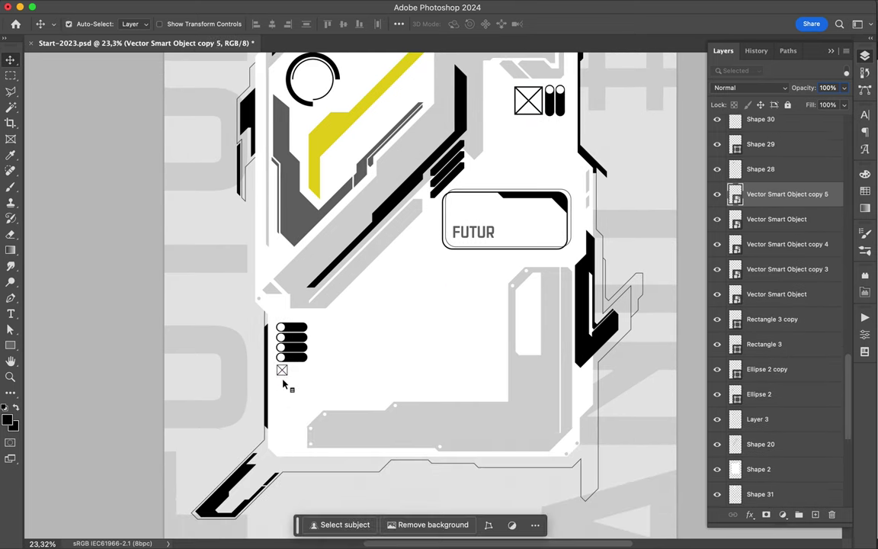
# Duplicate the small X-box directly below the first and move its layer up the stack.
pyautogui.keyDown('ctrl'); pyautogui.click(282, 372); pyautogui.keyUp('ctrl')
pyautogui.keyDown('alt'); pyautogui.moveTo(282, 371); pyautogui.dragTo(515, 431); pyautogui.keyUp('alt')
pyautogui.scroll(2, 381, 393)
pyautogui.press('u')
pyautogui.press('v')
pyautogui.moveTo(773, 194); pyautogui.dragTo(762, 134)
# Place X-boxes in the lower-right grey strip, shifted 28 px left and stacked tightly.
pyautogui.moveTo(487, 358)
pyautogui.mouseDown()
pyautogui.moveTo(509, 430)
pyautogui.moveTo(538, 406)
pyautogui.moveTo(542, 383)
pyautogui.mouseUp()
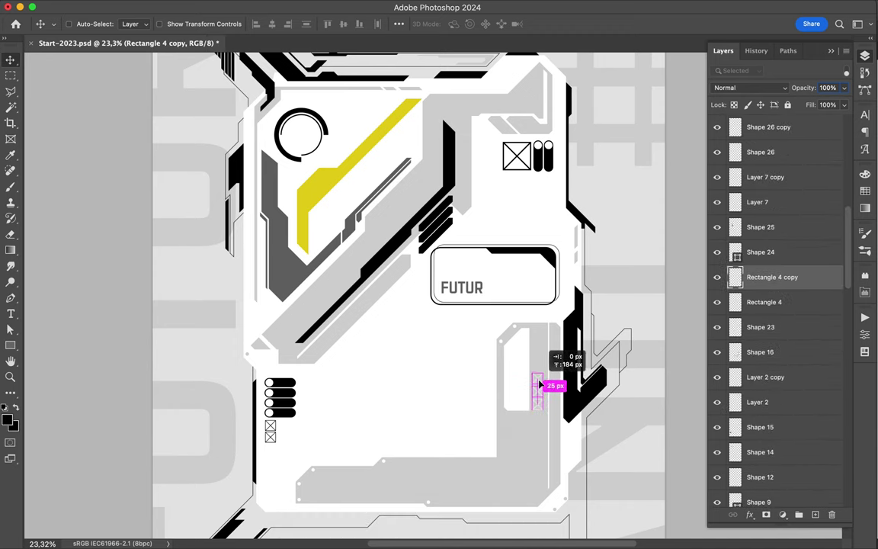
pyautogui.scroll(5, 545, 299)
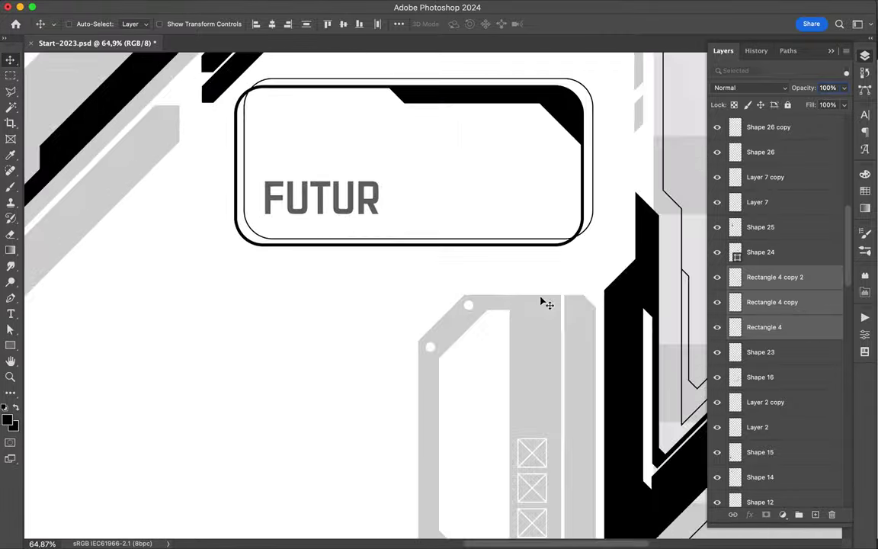
pyautogui.scroll(4, 503, 297)
pyautogui.scroll(3, 503, 297)
pyautogui.moveTo(501, 295); pyautogui.dragTo(490, 301)
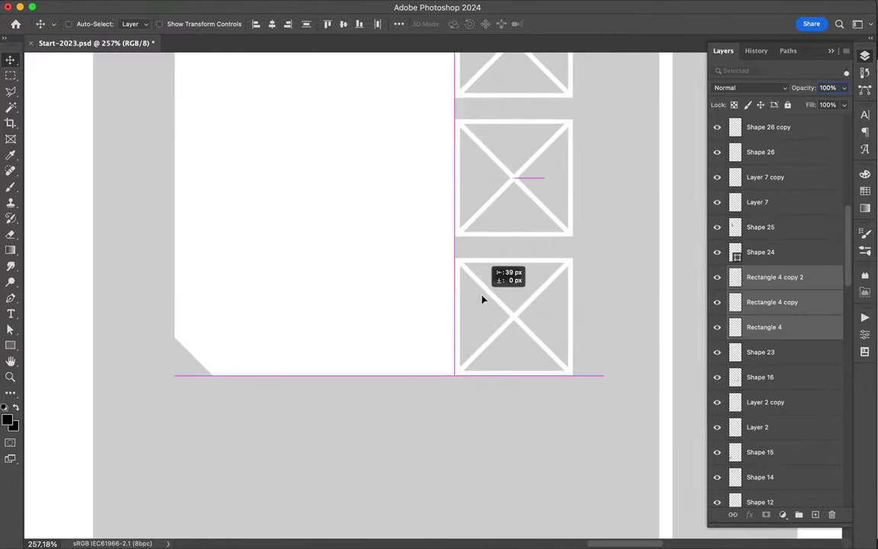
pyautogui.moveTo(466, 99); pyautogui.dragTo(496, 112)
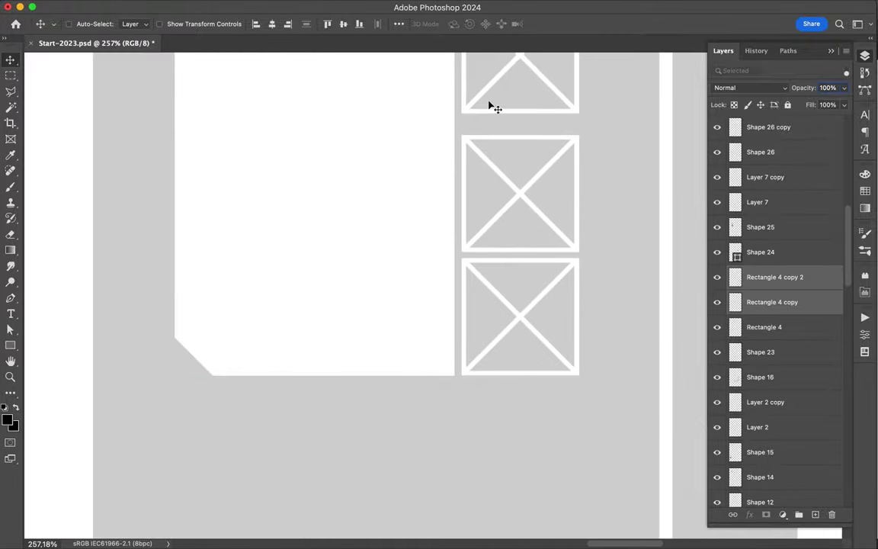
# Select the three X-box layers, then narrow the selection to a single X-box layer.
pyautogui.scroll(-2, 496, 112)
pyautogui.scroll(-12, 533, 229)
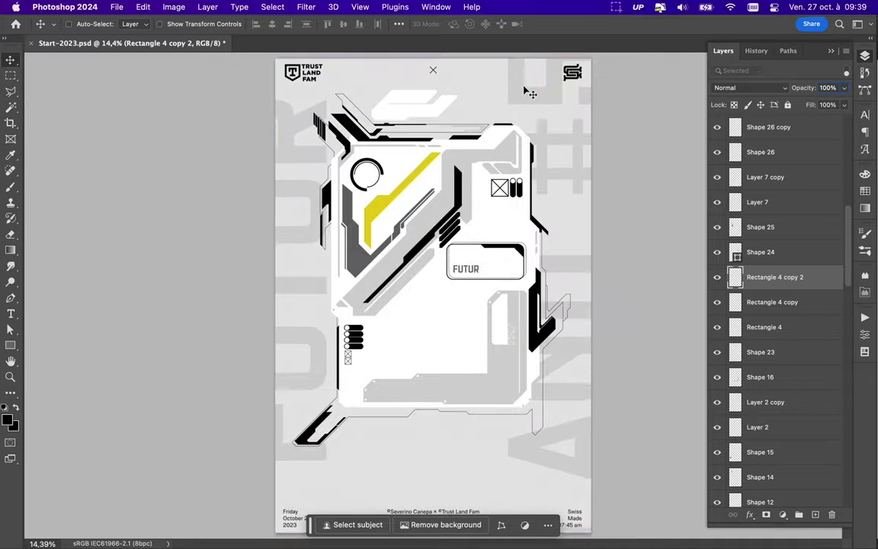
pyautogui.scroll(3, 598, 373)
pyautogui.keyDown('shift'); pyautogui.click(778, 327); pyautogui.keyUp('shift')
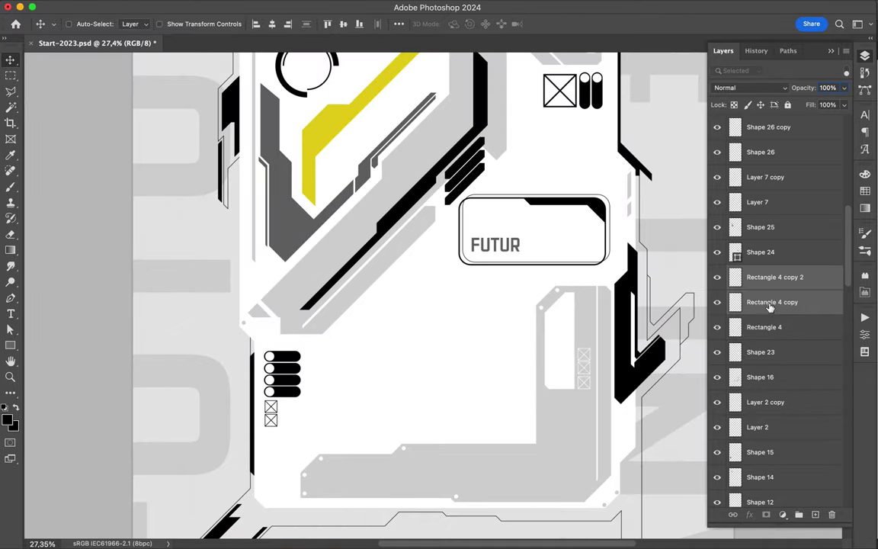
pyautogui.click(768, 277)
pyautogui.scroll(3, 491, 221)
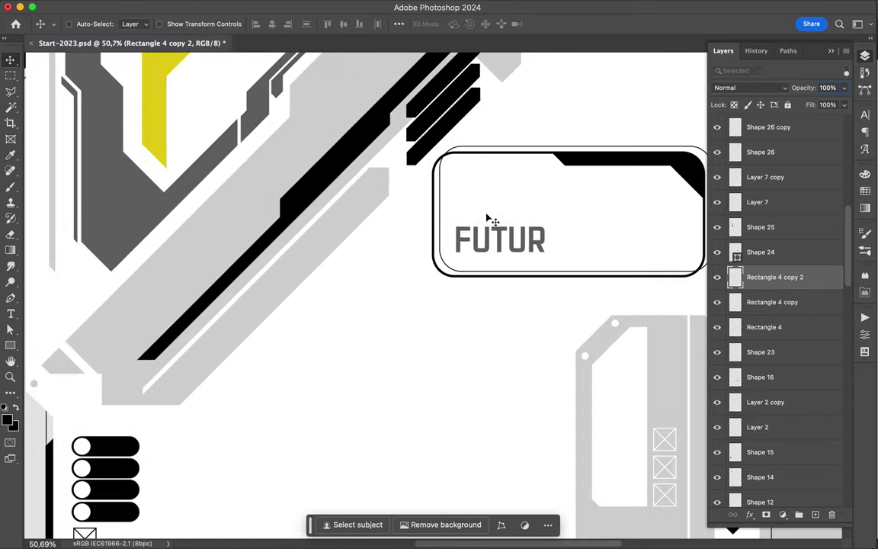
# Pen-draw a yellow bar beneath FUTUR and rasterize it.
pyautogui.press('p')
pyautogui.click(447, 246)
pyautogui.click(549, 246)
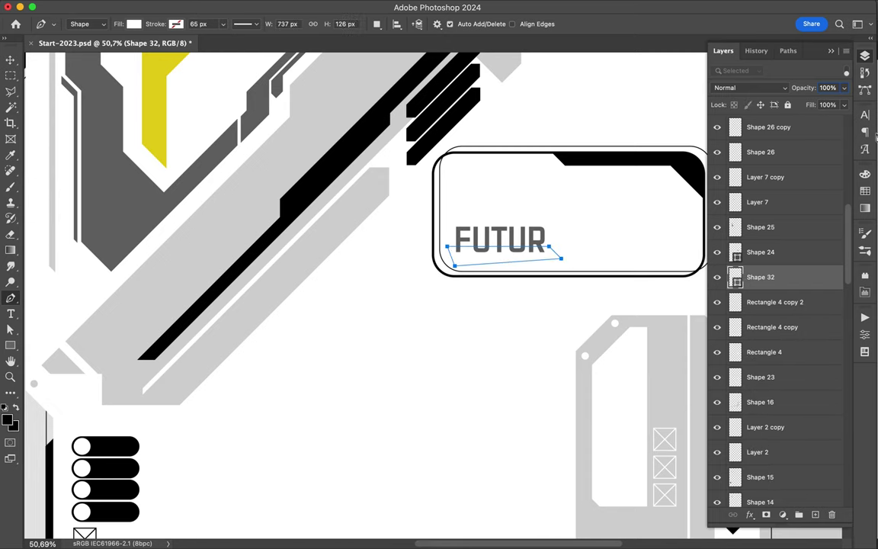
pyautogui.click(864, 191)
pyautogui.click(738, 148)
pyautogui.rightClick(762, 277)
pyautogui.click(716, 515)
# Select part of the yellow bar and shift it left and down for a slant.
pyautogui.press('l')
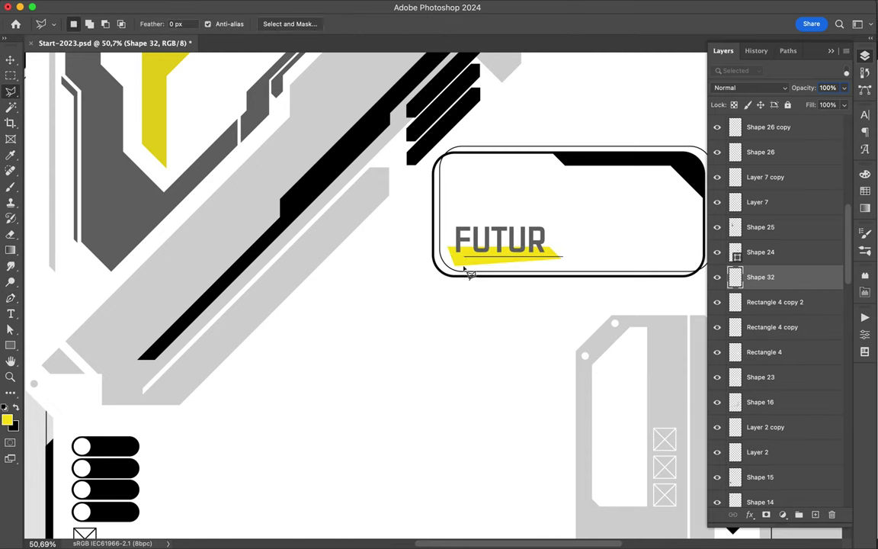
pyautogui.click(441, 264)
pyautogui.press('v')
pyautogui.moveTo(557, 255); pyautogui.dragTo(544, 262)
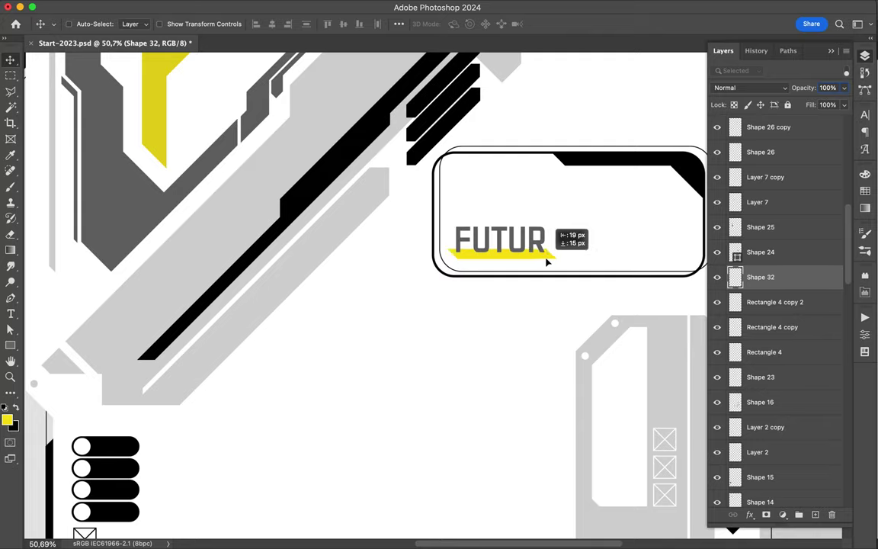
pyautogui.scroll(-2, 554, 308)
pyautogui.scroll(-3, 554, 308)
# Pen-draw a black angular plate at the panel's left edge and move its layer behind the panel.
pyautogui.press('p')
pyautogui.click(246, 238)
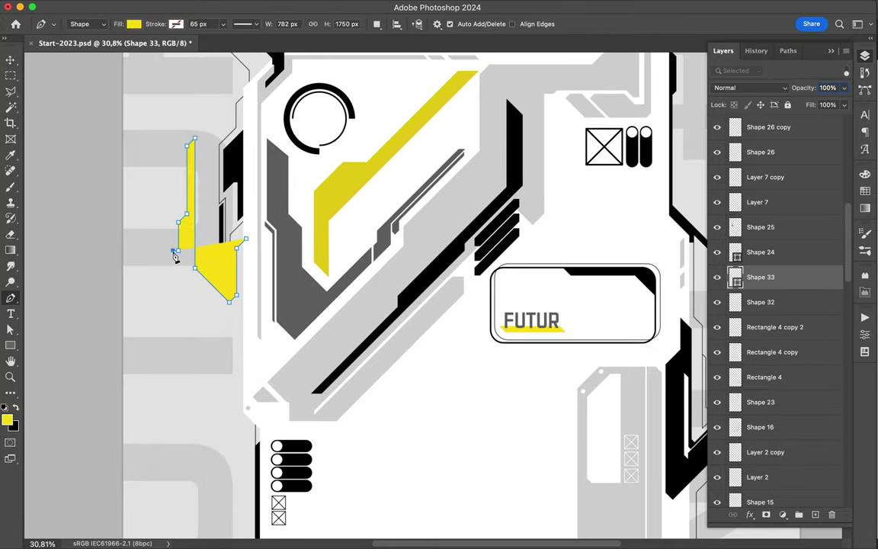
pyautogui.click(205, 430)
pyautogui.click(211, 424)
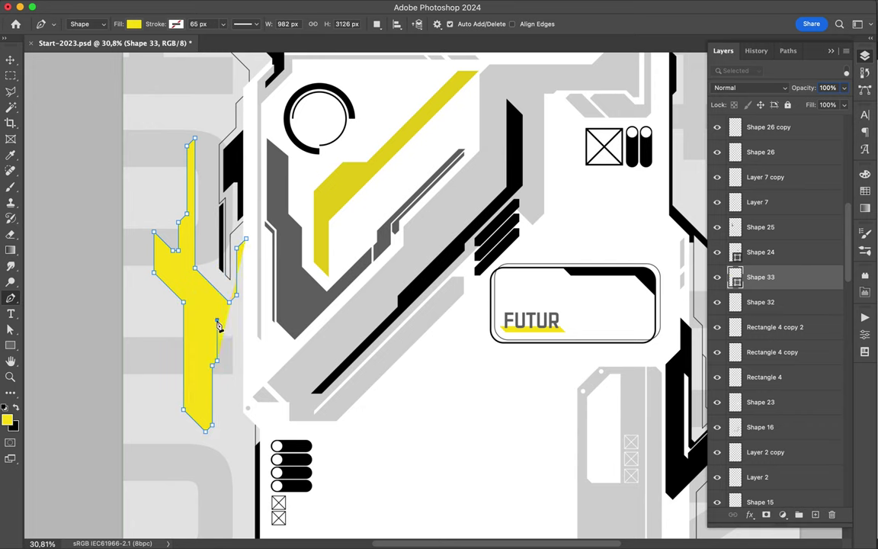
pyautogui.click(864, 174)
pyautogui.click(733, 193)
pyautogui.click(864, 56)
pyautogui.moveTo(762, 277); pyautogui.dragTo(787, 458)
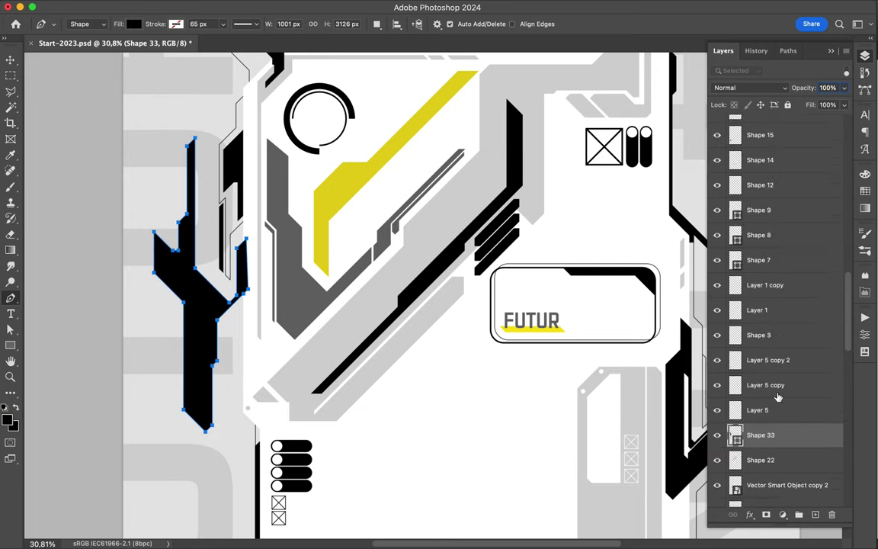
pyautogui.moveTo(787, 457); pyautogui.dragTo(792, 468)
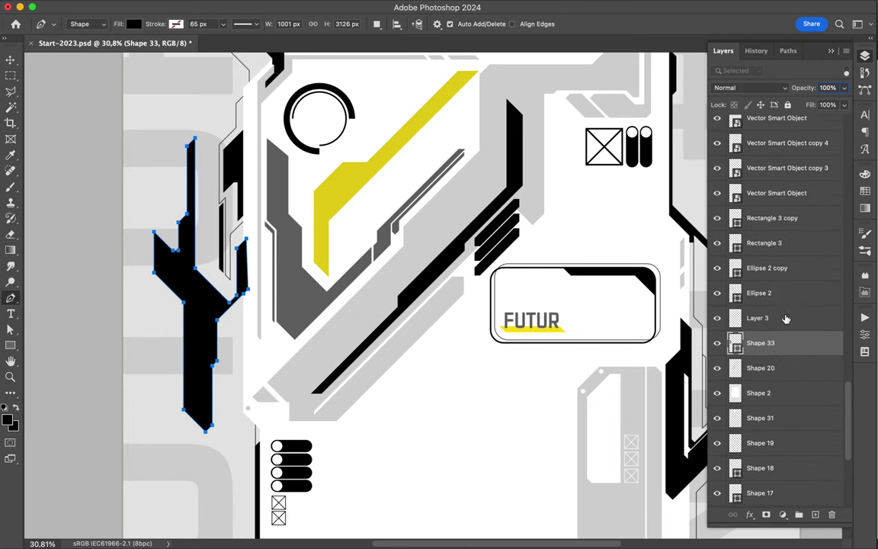
# Lasso and cut thin slivers out of the black plate.
pyautogui.press('v')
pyautogui.press('l')
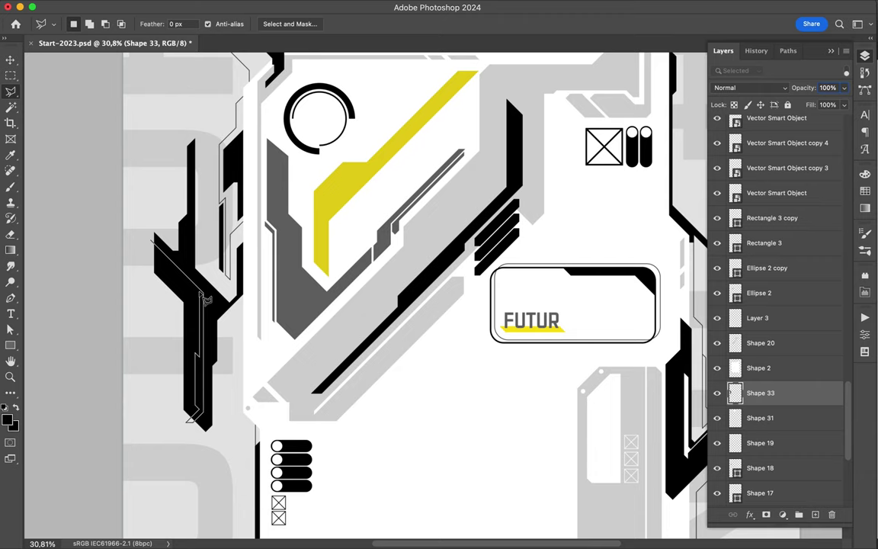
pyautogui.click(152, 242)
pyautogui.hotkey('ctrl', 'd')
pyautogui.press('v')
pyautogui.scroll(-2, 215, 314)
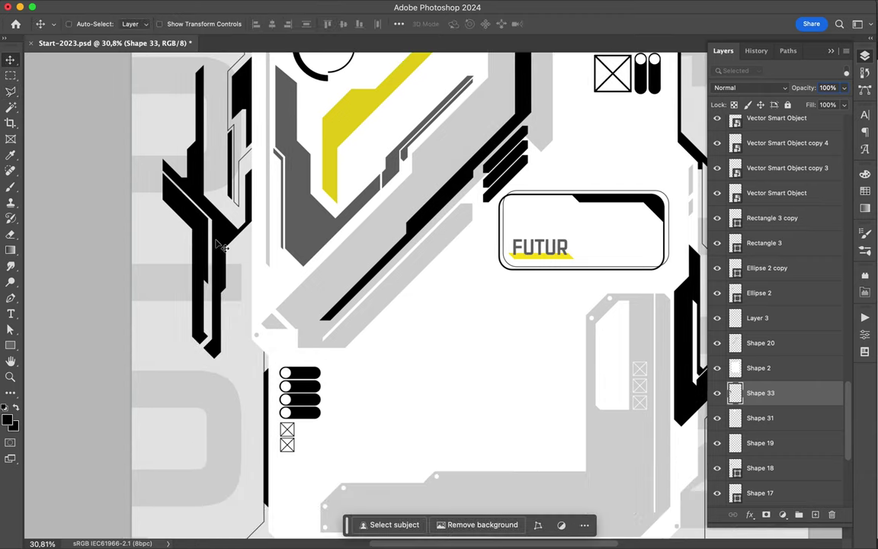
pyautogui.scroll(-2, 297, 240)
pyautogui.scroll(-1, 295, 256)
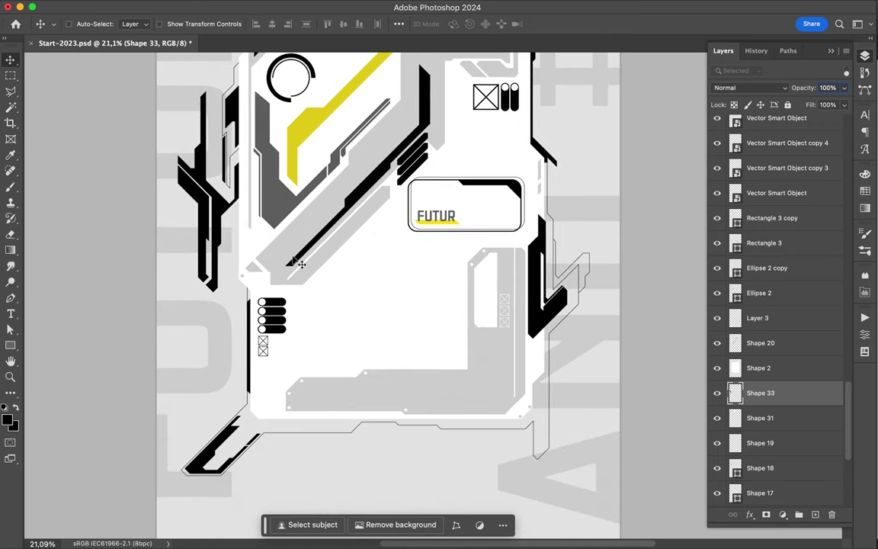
pyautogui.scroll(1, 269, 372)
# Begin a new pen path for Shape 34 at the panel's lower left.
pyautogui.press('p')
pyautogui.click(258, 389)
pyautogui.moveTo(259, 421); pyautogui.dragTo(267, 431)
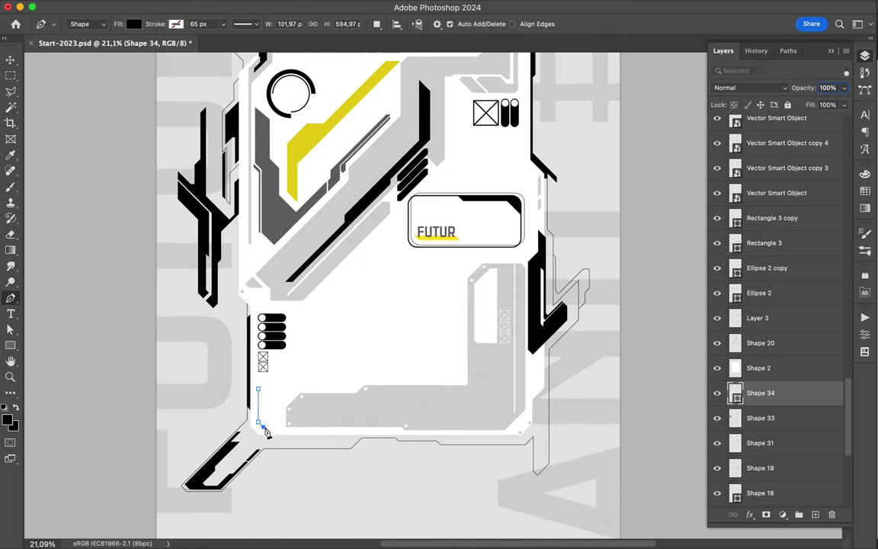
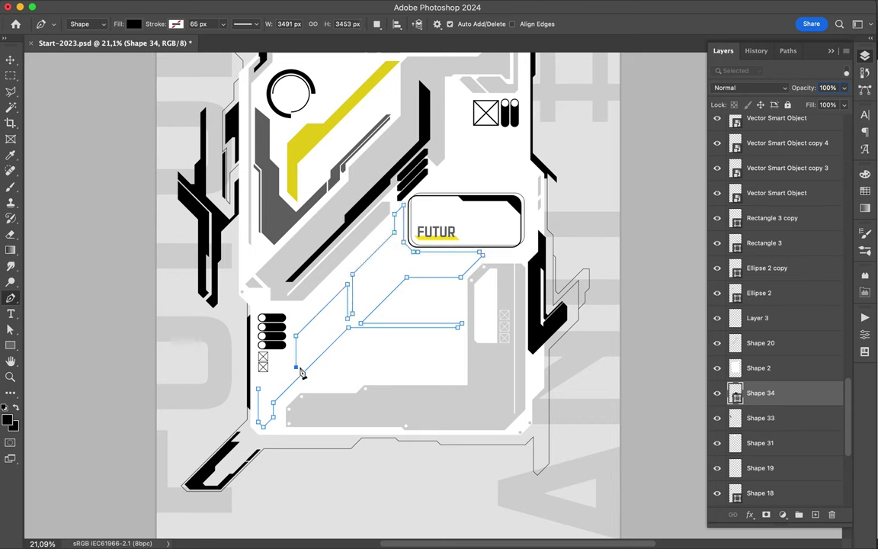
# Move Shape 34 above Shape 2 in the layer stack.
pyautogui.scroll(3, 252, 384)
pyautogui.scroll(2, 235, 420)
pyautogui.scroll(1, 231, 424)
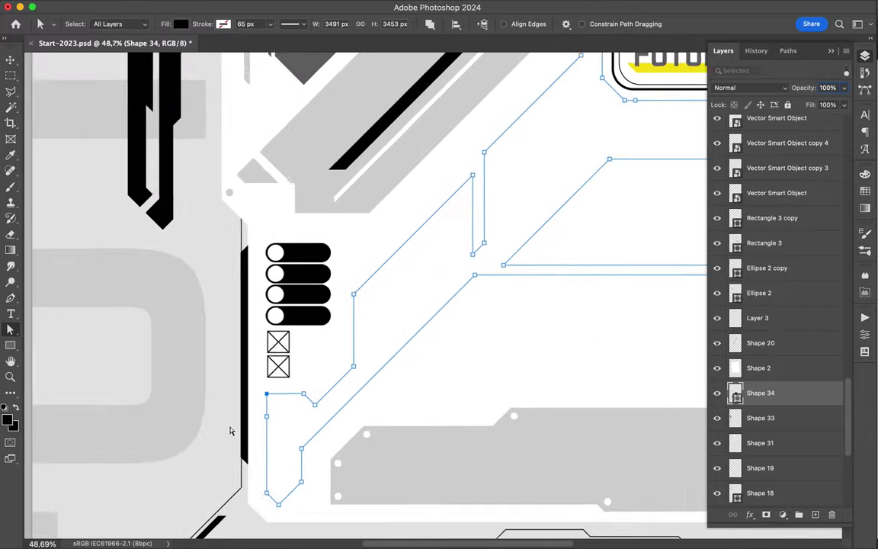
pyautogui.scroll(2, 230, 424)
pyautogui.scroll(2, 231, 425)
pyautogui.scroll(-2, 231, 425)
pyautogui.moveTo(738, 382); pyautogui.dragTo(737, 357)
# Remove Shape 34's fill and give it a black stroke of width 5.
pyautogui.click(180, 23)
pyautogui.click(141, 42)
pyautogui.click(223, 23)
pyautogui.click(180, 89)
pyautogui.write('5')
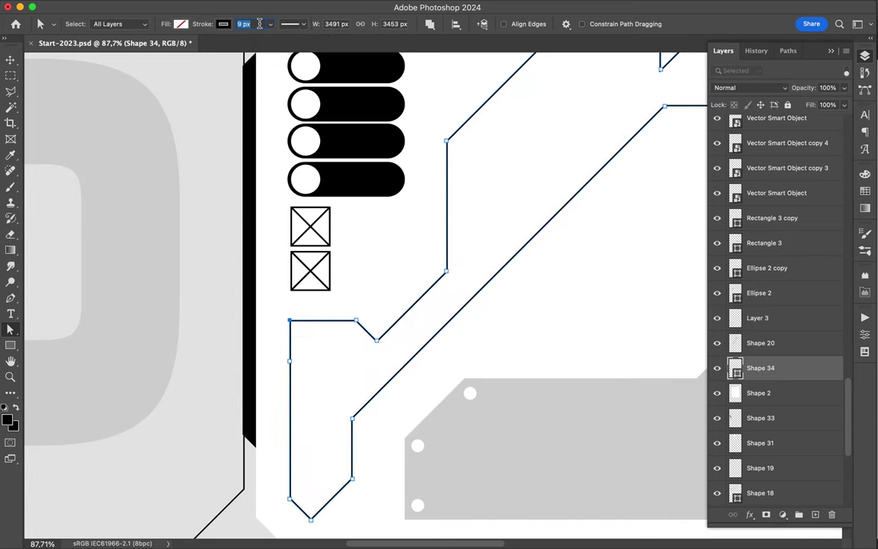
pyautogui.press('Return')
pyautogui.click(290, 24)
# Review the layer stack with the Move tool, then return to the Pen tool.
pyautogui.scroll(-1, 267, 469)
pyautogui.press('v')
pyautogui.scroll(-1, 266, 469)
pyautogui.scroll(-3, 266, 469)
pyautogui.scroll(-1, 266, 470)
pyautogui.scroll(-1, 267, 470)
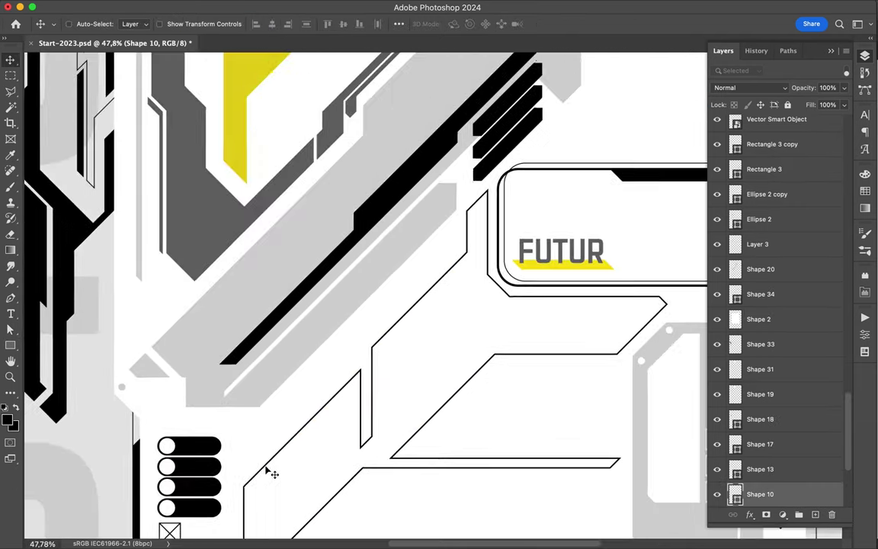
pyautogui.press('p')
pyautogui.scroll(3, 488, 311)
# Pen-draw the angular trim Shape 35 under the FUTUR panel and fill it black.
pyautogui.click(491, 193)
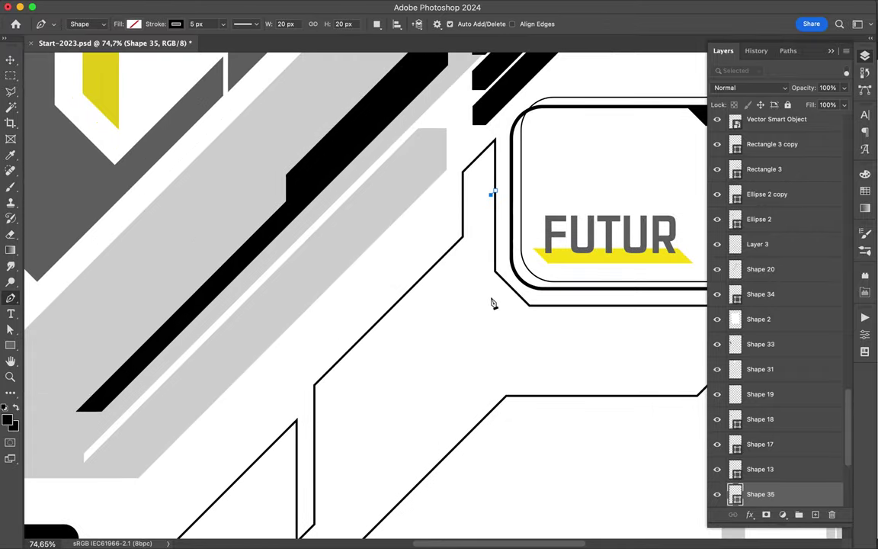
pyautogui.click(555, 319)
pyautogui.scroll(1, 557, 327)
pyautogui.hscroll(4, 579, 339)
pyautogui.click(602, 337)
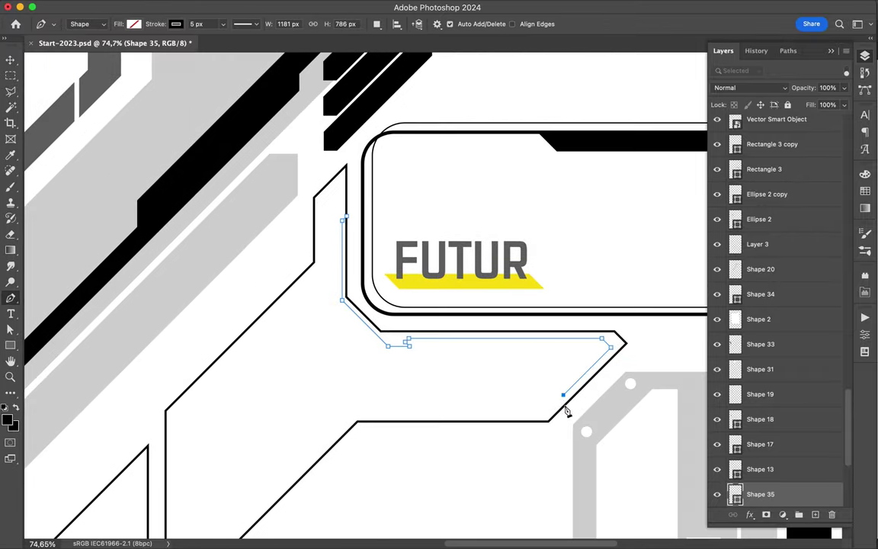
pyautogui.click(347, 221)
pyautogui.click(134, 24)
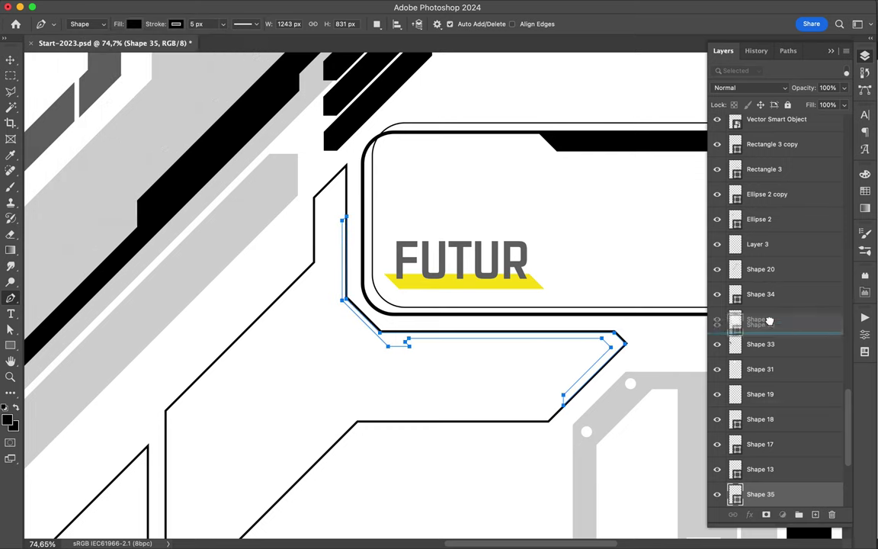
# Move Shape 35 above Shape 2 in the layer stack.
pyautogui.moveTo(759, 493); pyautogui.dragTo(762, 309)
pyautogui.press('v')
pyautogui.scroll(-3, 579, 361)
pyautogui.scroll(-2, 519, 357)
pyautogui.scroll(-5, 518, 357)
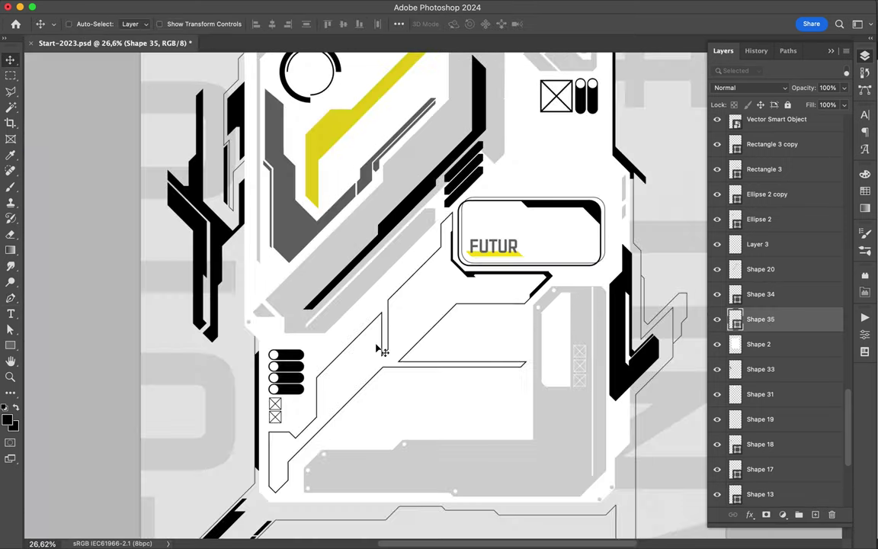
pyautogui.scroll(5, 378, 349)
pyautogui.scroll(2, 353, 307)
pyautogui.press('p')
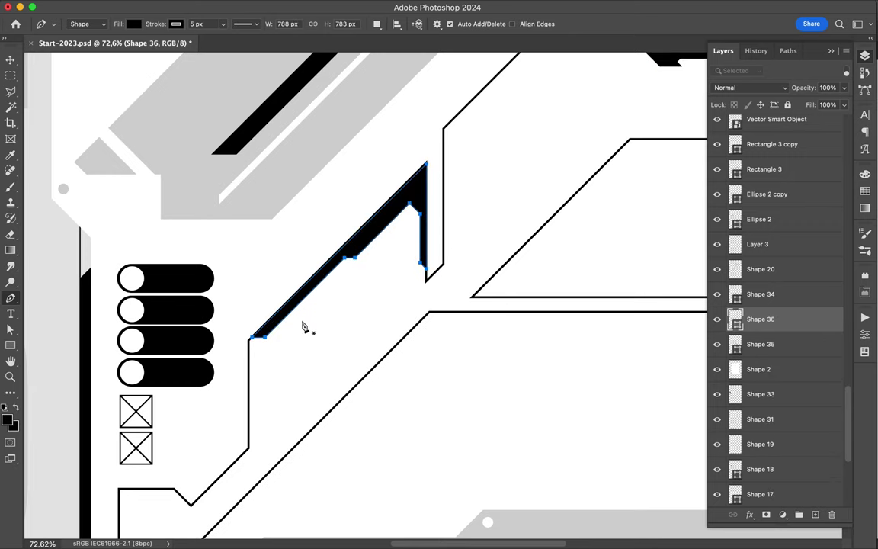
# Duplicate the black stripe just below the original to make a parallel pair.
pyautogui.scroll(-5, 381, 343)
pyautogui.scroll(2, 418, 362)
pyautogui.scroll(1, 405, 293)
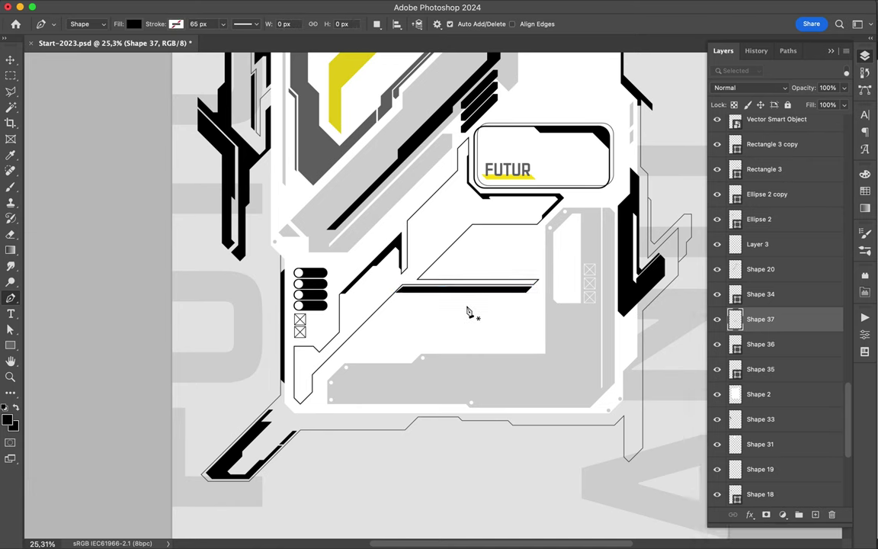
pyautogui.scroll(2, 466, 307)
pyautogui.press('l')
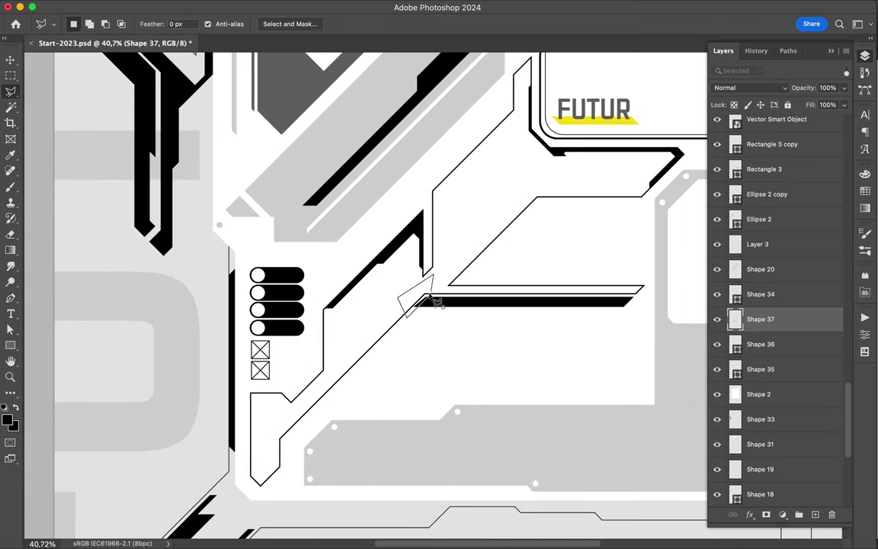
pyautogui.press('v')
pyautogui.moveTo(498, 306); pyautogui.dragTo(489, 322)
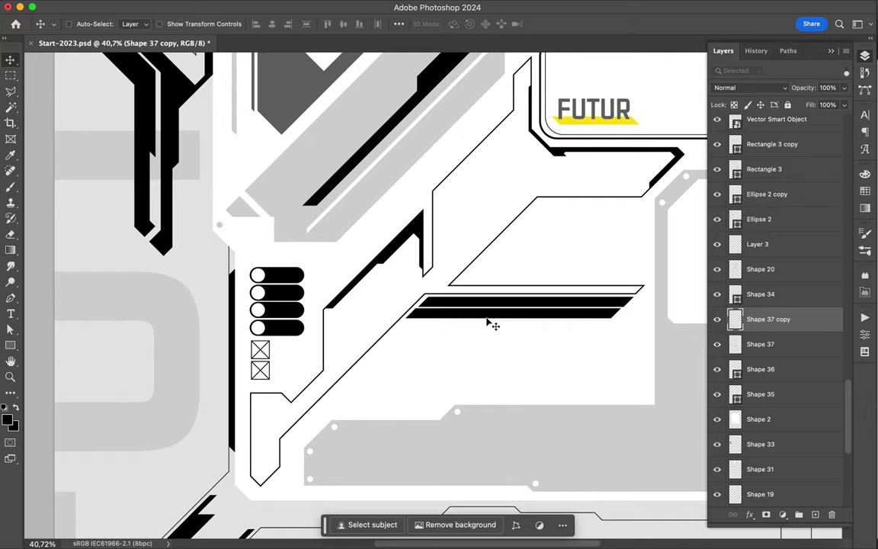
pyautogui.scroll(-2, 489, 323)
# Try a polygonal selection on the lower stripe, then begin a shape below the main panel.
pyautogui.press('l')
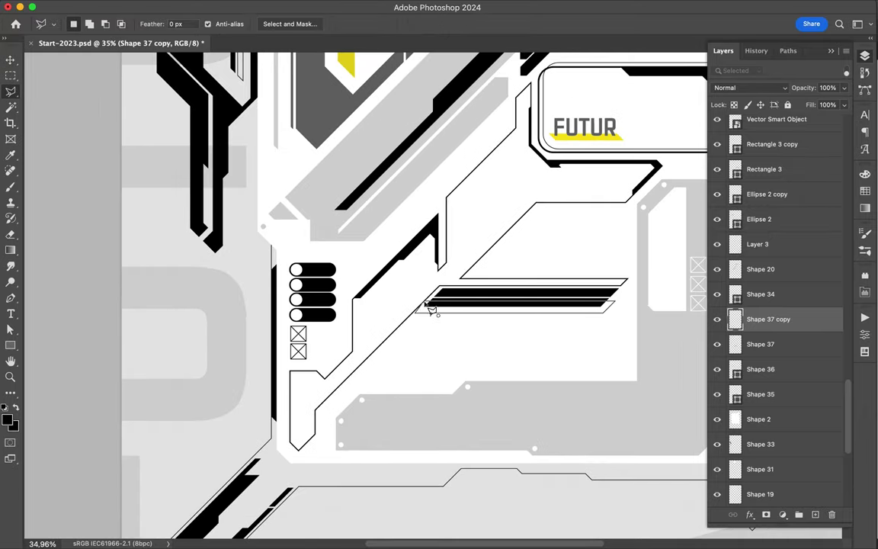
pyautogui.click(426, 301)
pyautogui.press('v')
pyautogui.scroll(-2, 412, 342)
pyautogui.scroll(-5, 434, 354)
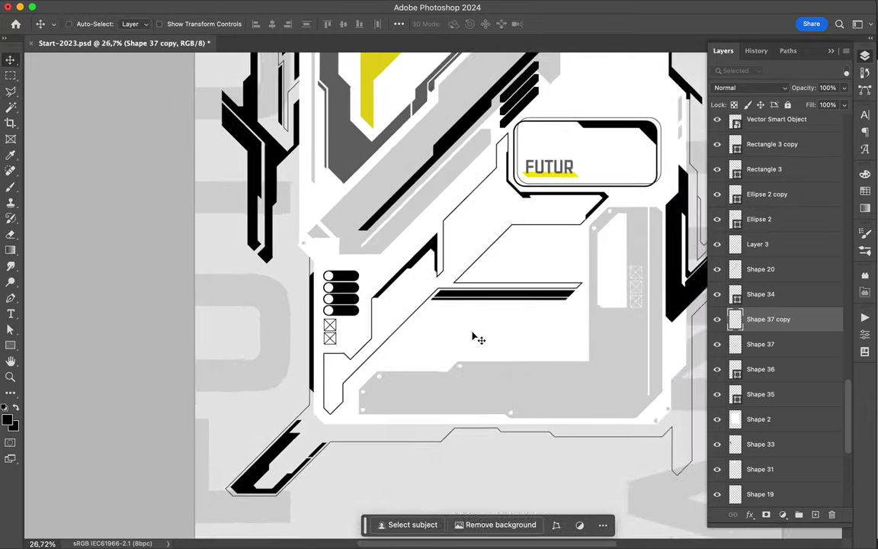
pyautogui.scroll(-4, 476, 338)
pyautogui.press('p')
pyautogui.click(349, 404)
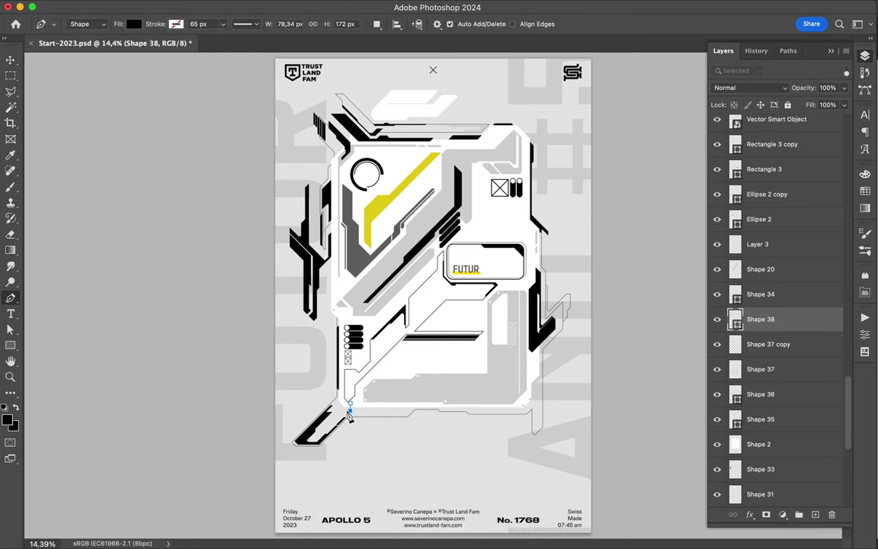
# Finish outlining the large grey Shape 38 and shift it left with Path Selection.
pyautogui.click(428, 458)
pyautogui.click(495, 458)
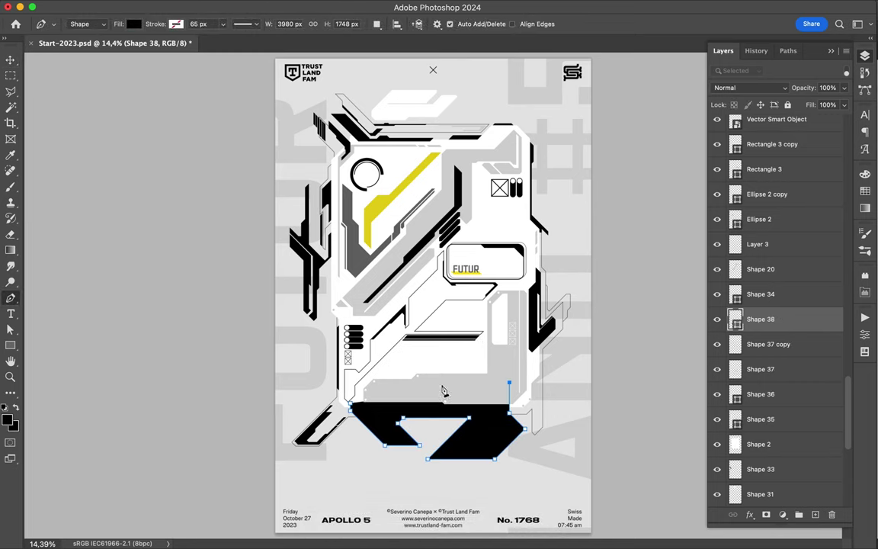
pyautogui.press('v')
pyautogui.scroll(2, 503, 426)
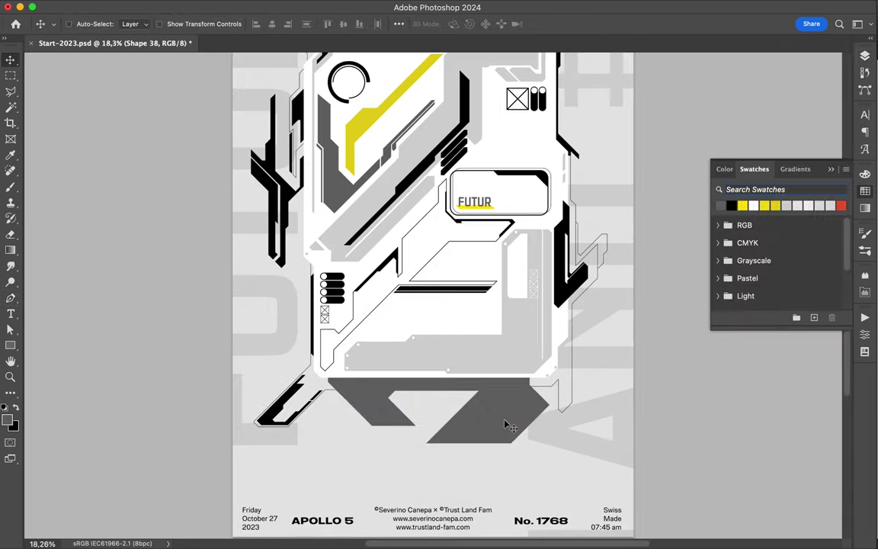
pyautogui.press('a')
pyautogui.moveTo(545, 403)
pyautogui.mouseDown()
pyautogui.moveTo(507, 406)
pyautogui.moveTo(557, 396)
pyautogui.mouseUp()
# Place Shape 38 below Shape 5, behind the white panel.
pyautogui.press('v')
pyautogui.press('F7')
pyautogui.moveTo(769, 445); pyautogui.dragTo(764, 470)
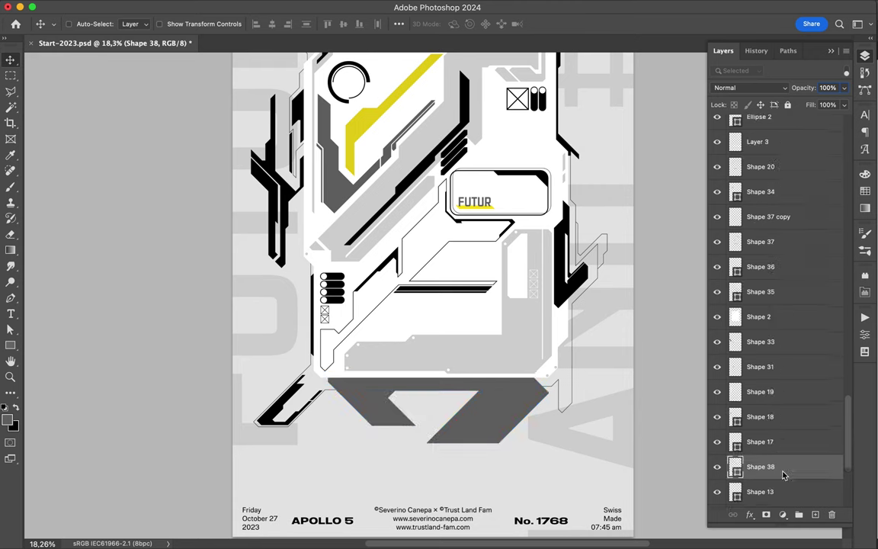
pyautogui.scroll(2, 431, 351)
pyautogui.scroll(-3, 458, 323)
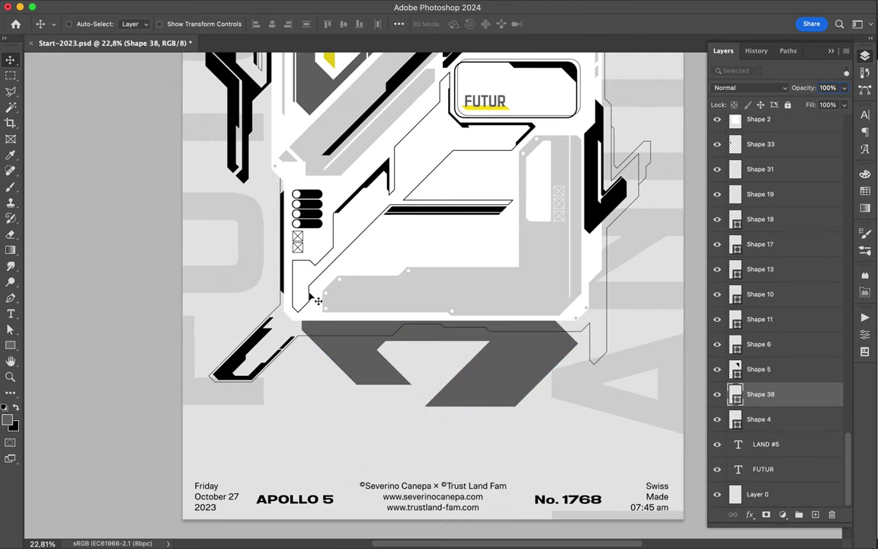
pyautogui.scroll(2, 458, 323)
# Draw the thin black Shape 39 strip at the panel's lower right and nudge it into alignment.
pyautogui.press('p')
pyautogui.click(537, 276)
pyautogui.click(536, 358)
pyautogui.click(525, 369)
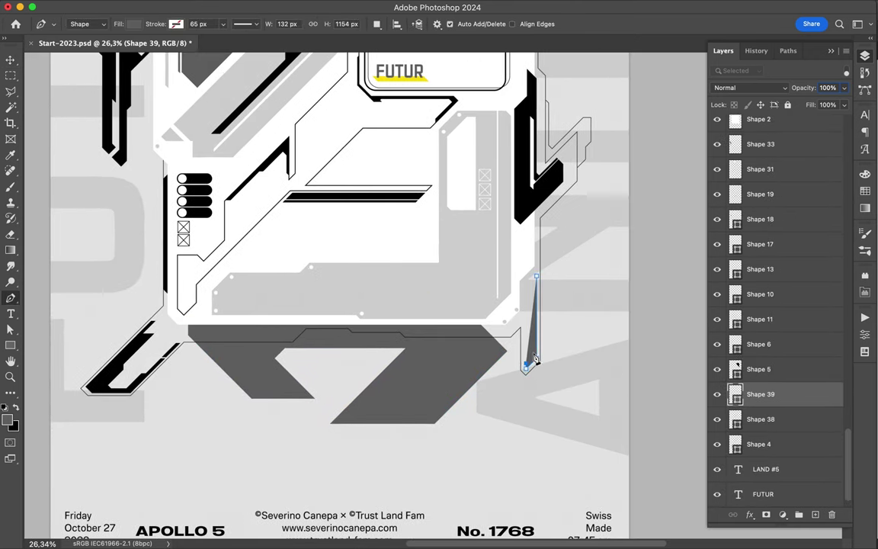
pyautogui.press('Escape')
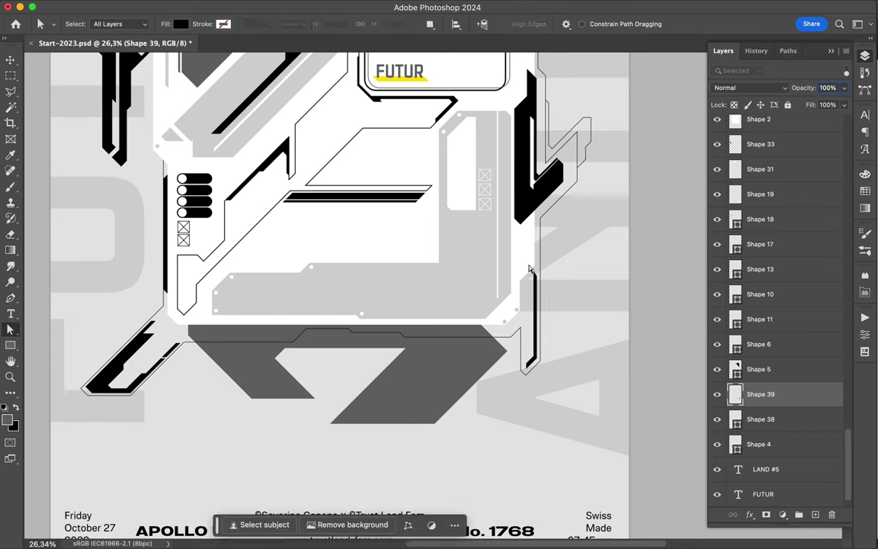
pyautogui.press('l')
pyautogui.press('v')
pyautogui.moveTo(542, 341); pyautogui.dragTo(535, 339)
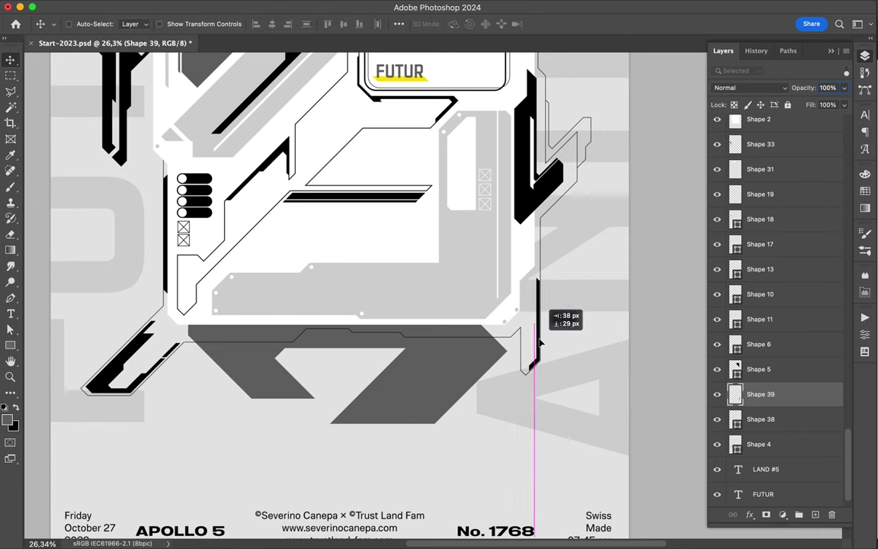
# Scroll over the canvas, briefly trying the Lasso tool before returning to Move.
pyautogui.scroll(1, 545, 346)
pyautogui.scroll(1, 545, 345)
pyautogui.press('l')
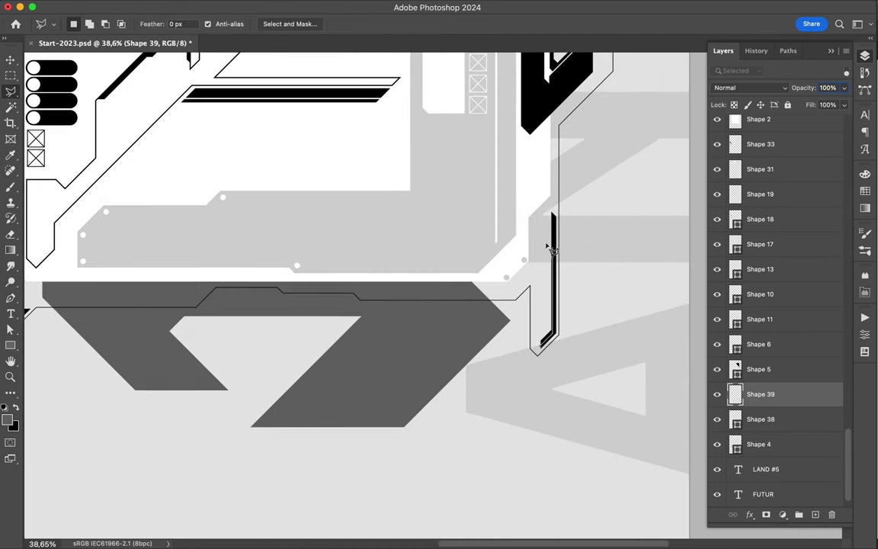
pyautogui.press('v')
pyautogui.scroll(-1, 427, 401)
pyautogui.scroll(-1, 382, 347)
pyautogui.scroll(-1, 383, 355)
pyautogui.scroll(1, 386, 357)
# Pen-draw a strip down the panel's right edge and a parallelogram along its top edge.
pyautogui.press('p')
pyautogui.click(433, 146)
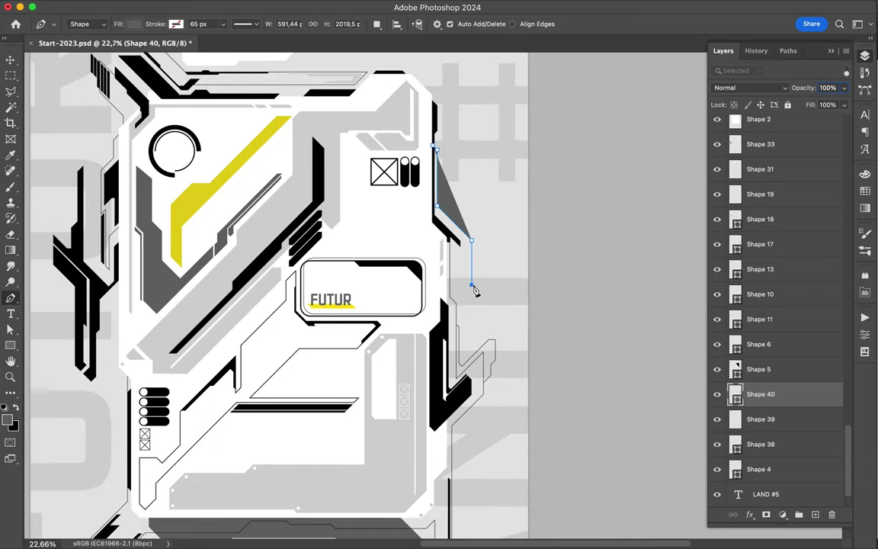
pyautogui.click(425, 247)
pyautogui.scroll(2, 343, 219)
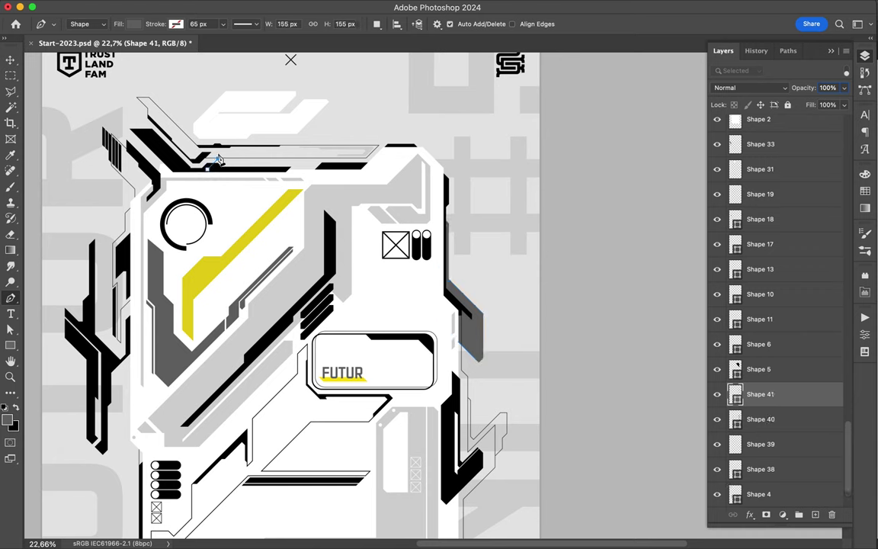
pyautogui.click(404, 138)
pyautogui.click(444, 104)
pyautogui.click(443, 158)
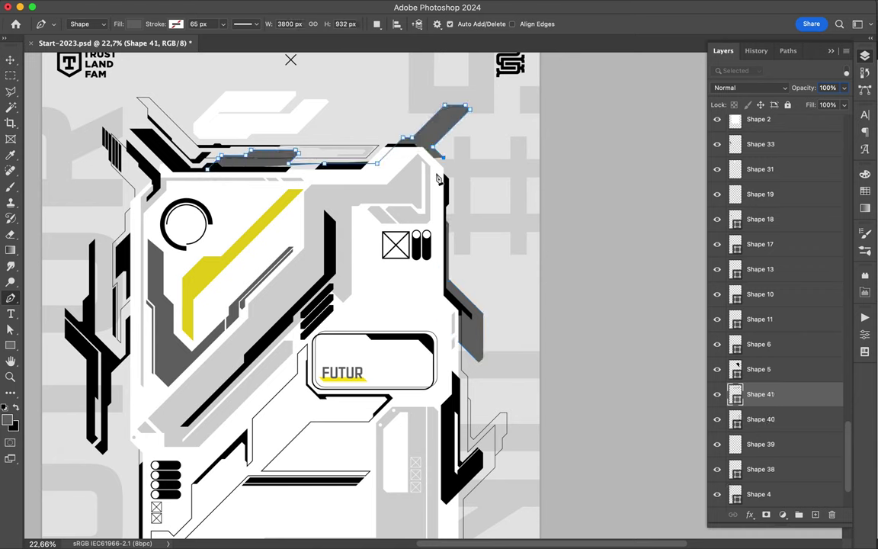
# Fit the whole poster in view and fill Shape 42 with black.
pyautogui.press('v')
pyautogui.scroll(3, 435, 165)
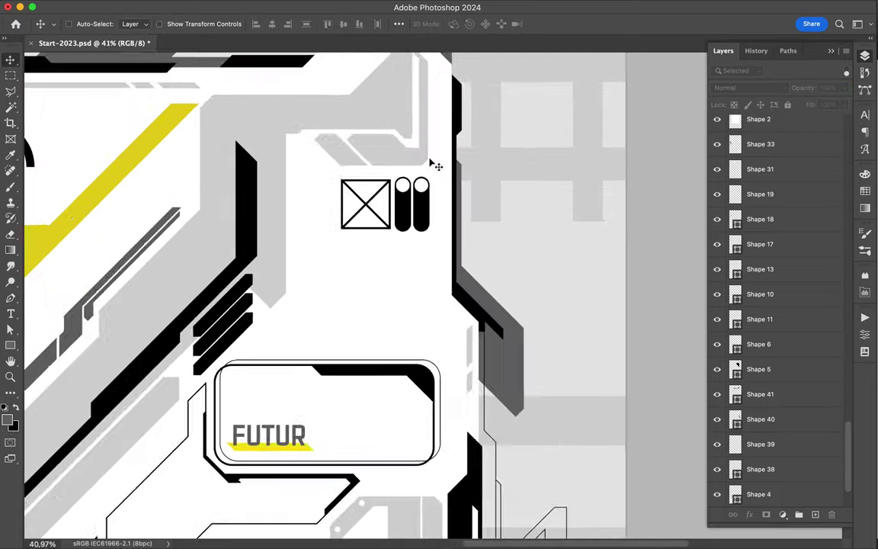
pyautogui.scroll(3, 435, 164)
pyautogui.hotkey('ctrl', '0')
pyautogui.scroll(3, 345, 307)
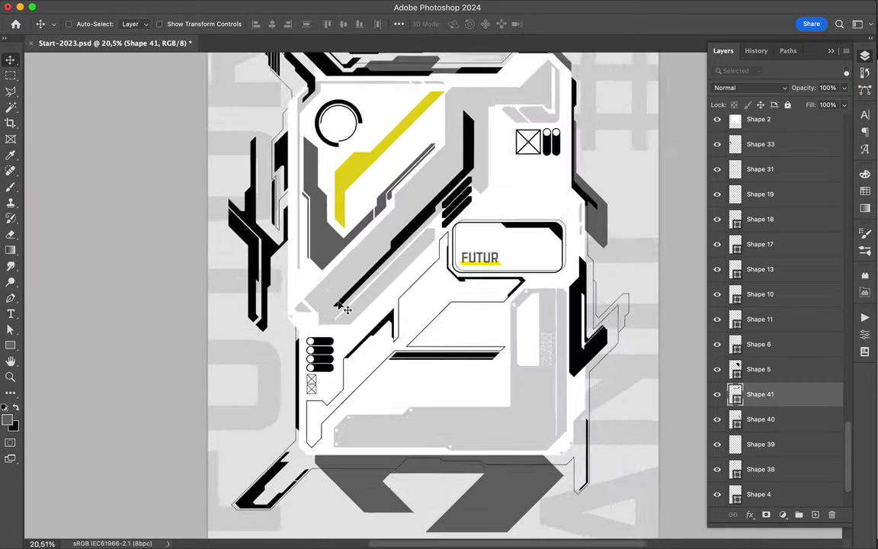
pyautogui.scroll(2, 341, 304)
pyautogui.press('p')
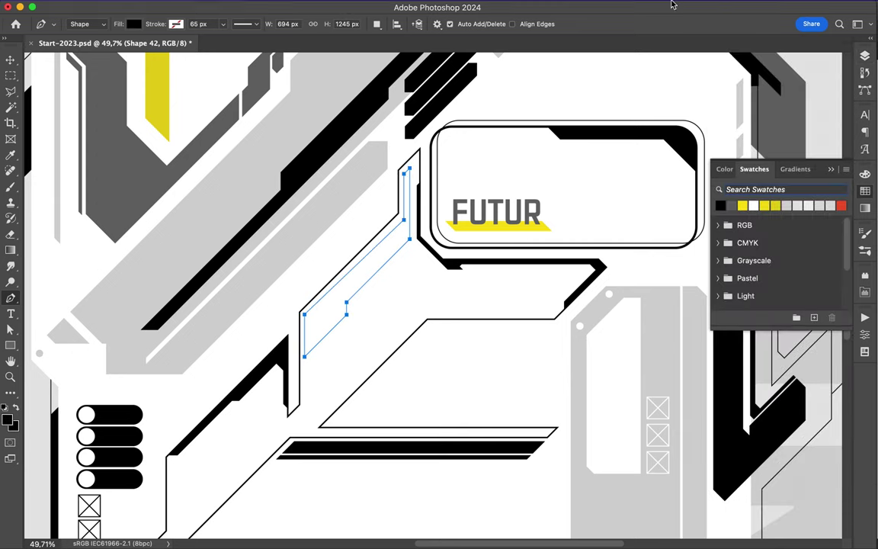
pyautogui.click(864, 55)
# Lasso part of the black strip, nudge it slightly, and drop the selection.
pyautogui.rightClick(769, 175)
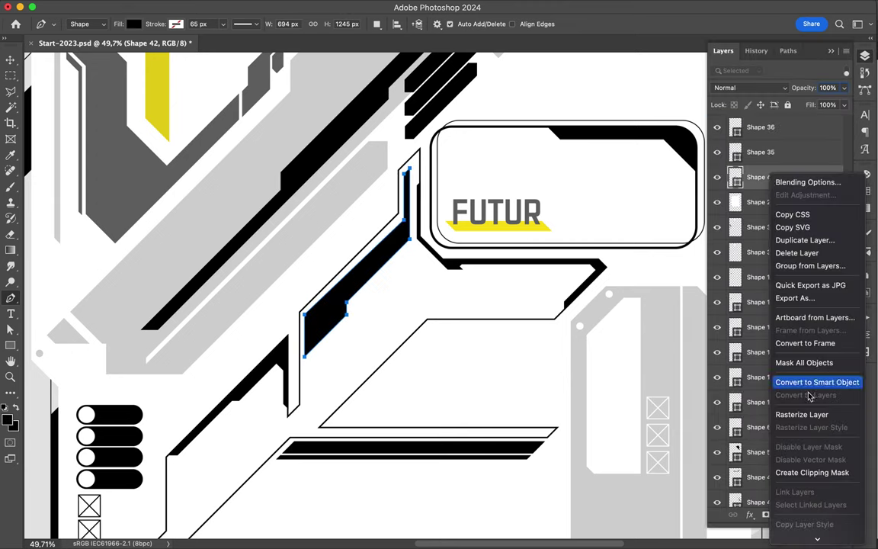
pyautogui.click(809, 396)
pyautogui.press('l')
pyautogui.moveTo(409, 173); pyautogui.dragTo(410, 232)
pyautogui.moveTo(381, 174); pyautogui.dragTo(376, 168)
pyautogui.press('v')
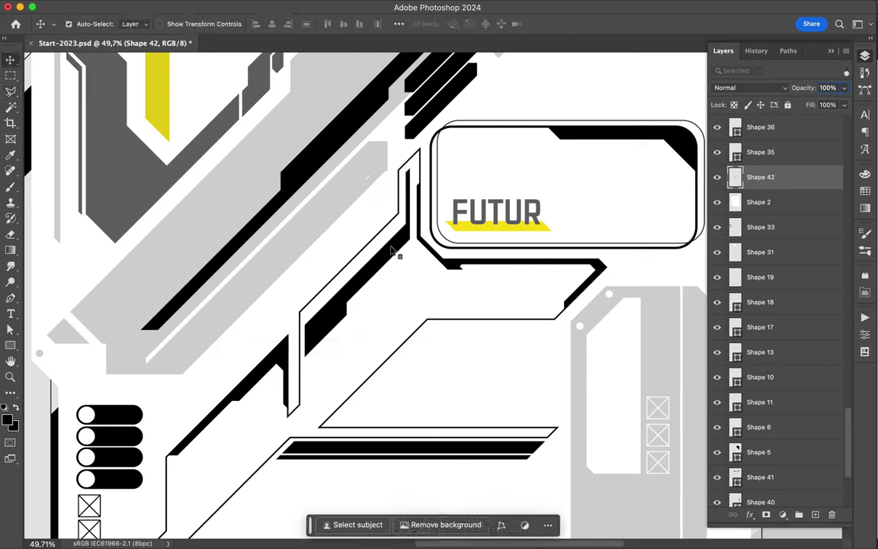
pyautogui.moveTo(378, 238); pyautogui.dragTo(389, 244)
pyautogui.hotkey('ctrl', 'd')
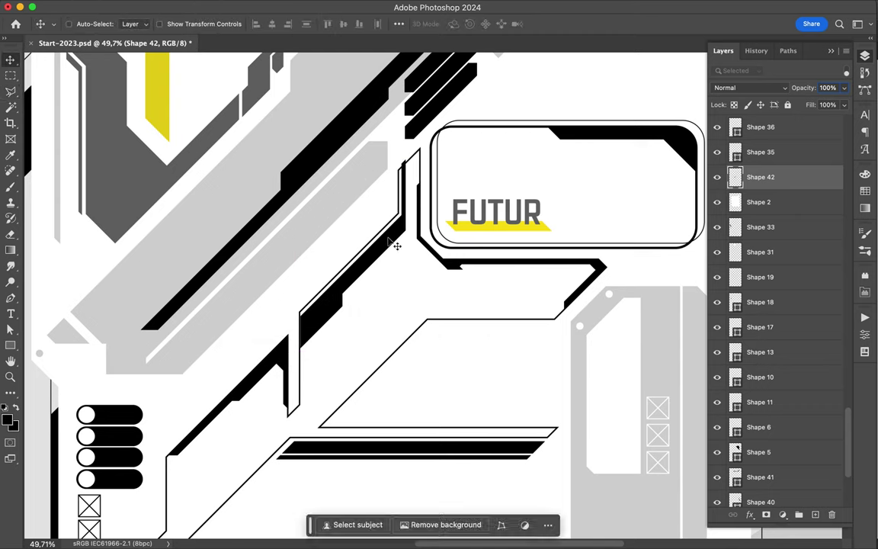
# Lasso the upper part of the strip, then start a new black pen shape lower down.
pyautogui.press('l')
pyautogui.moveTo(402, 164); pyautogui.dragTo(372, 208)
pyautogui.moveTo(418, 168); pyautogui.dragTo(343, 298)
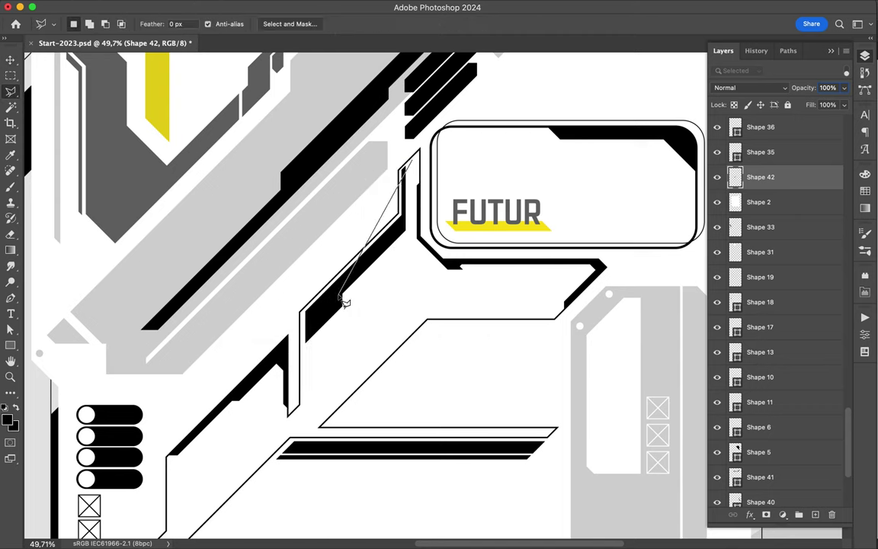
pyautogui.scroll(-5, 396, 153)
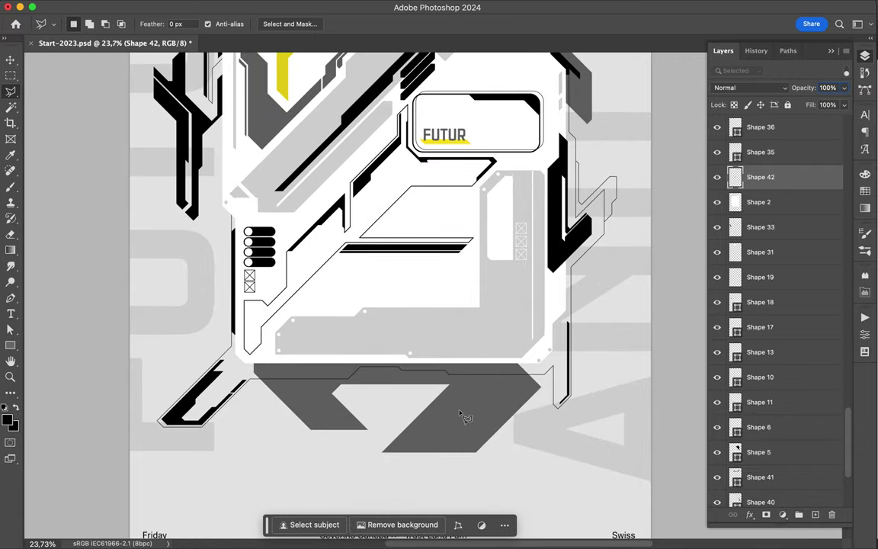
pyautogui.press('p')
pyautogui.click(462, 448)
pyautogui.click(485, 438)
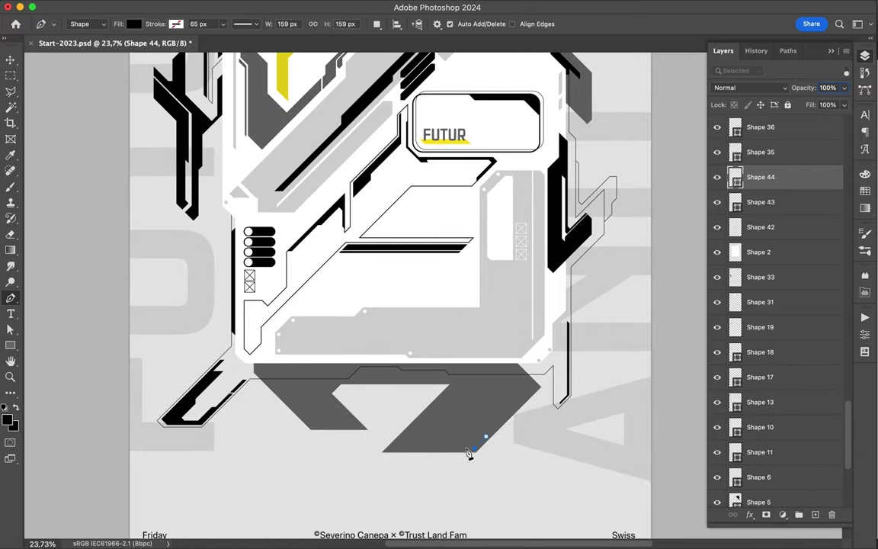
# Draw the black vertical bar bending into a chevron and reorder its layer.
pyautogui.click(463, 259)
pyautogui.click(446, 281)
pyautogui.click(447, 354)
pyautogui.moveTo(464, 368); pyautogui.dragTo(495, 338)
pyautogui.click(520, 390)
pyautogui.click(499, 433)
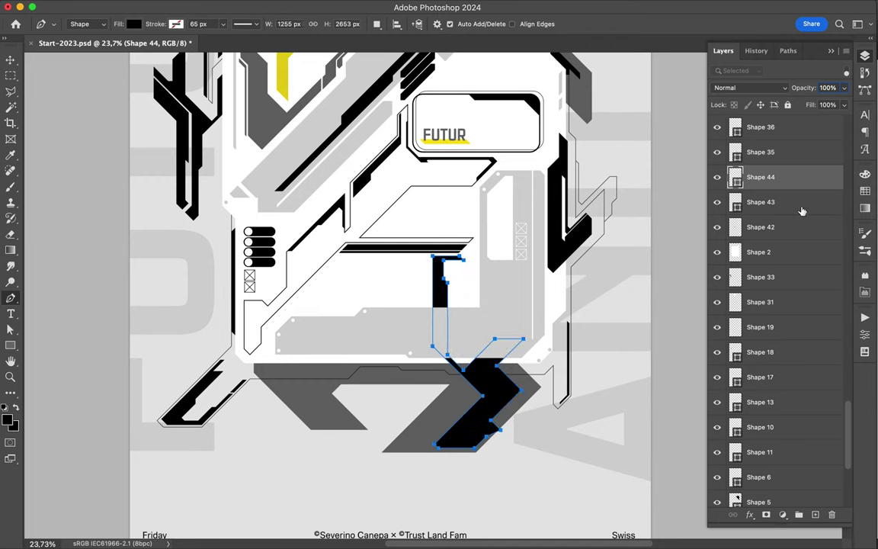
pyautogui.scroll(3, 777, 228)
pyautogui.moveTo(761, 297)
pyautogui.mouseDown()
pyautogui.moveTo(773, 124)
pyautogui.moveTo(802, 174)
pyautogui.mouseUp()
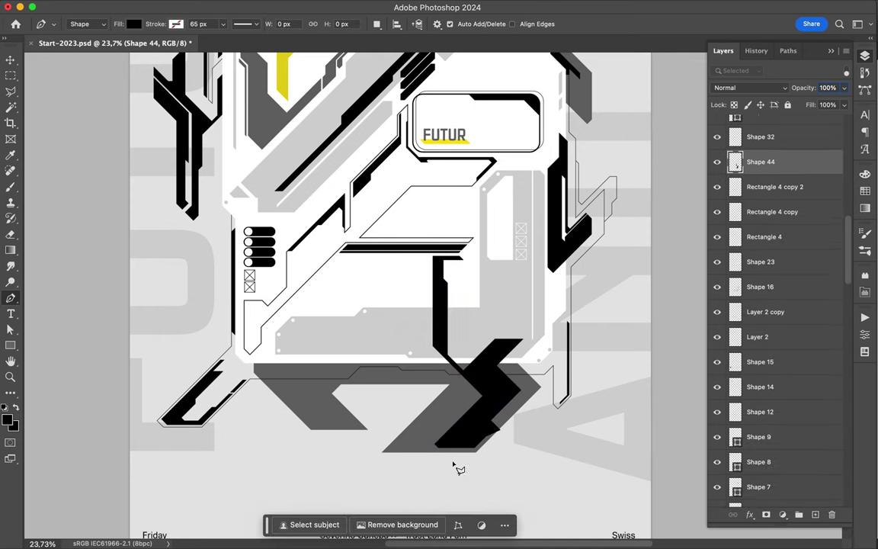
# Trim away the top end of the black bar with a lasso selection.
pyautogui.press('l')
pyautogui.scroll(2, 504, 329)
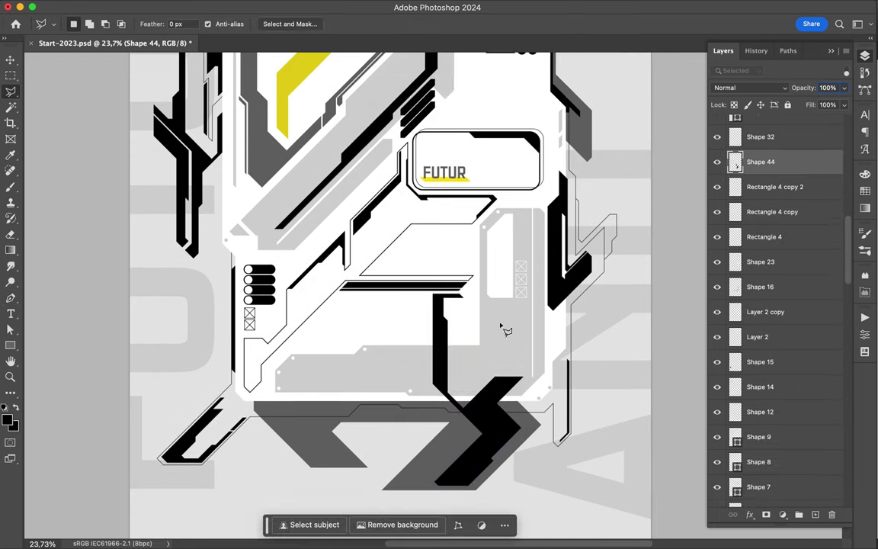
pyautogui.click(432, 283)
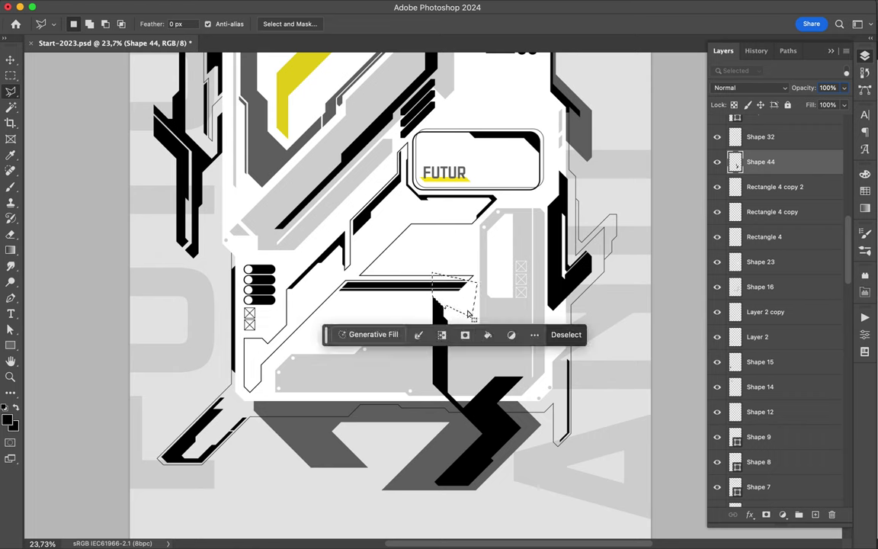
pyautogui.hotkey('ctrl', 'd')
pyautogui.scroll(2, 434, 297)
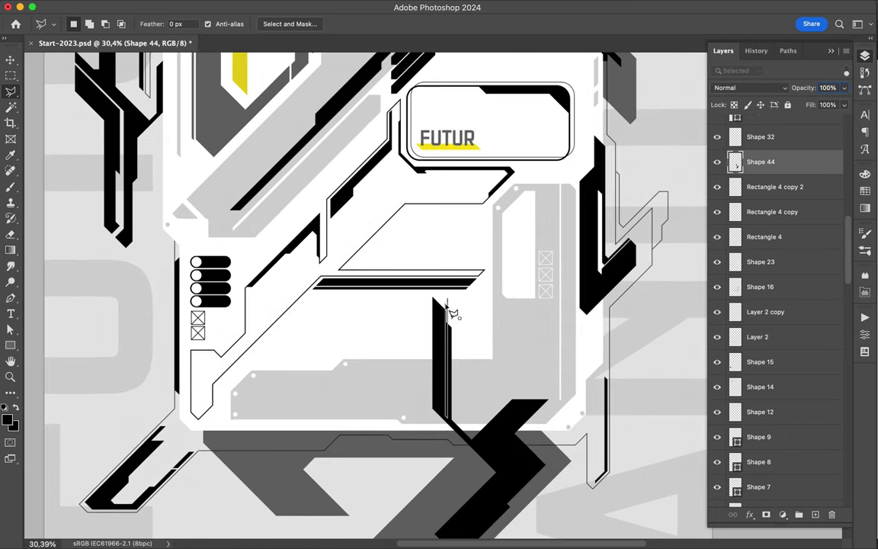
pyautogui.scroll(-2, 473, 312)
pyautogui.scroll(-2, 470, 309)
pyautogui.scroll(3, 464, 320)
pyautogui.scroll(-1, 443, 436)
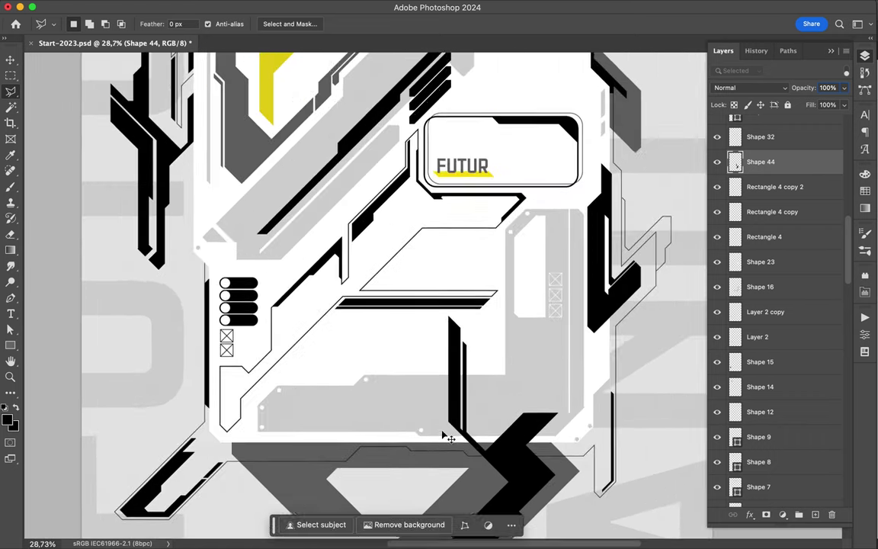
# Fit the whole poster in view, save it, and select a layer with the Move tool.
pyautogui.hotkey('ctrl', '0')
pyautogui.hotkey('ctrl', 's')
pyautogui.press('v')
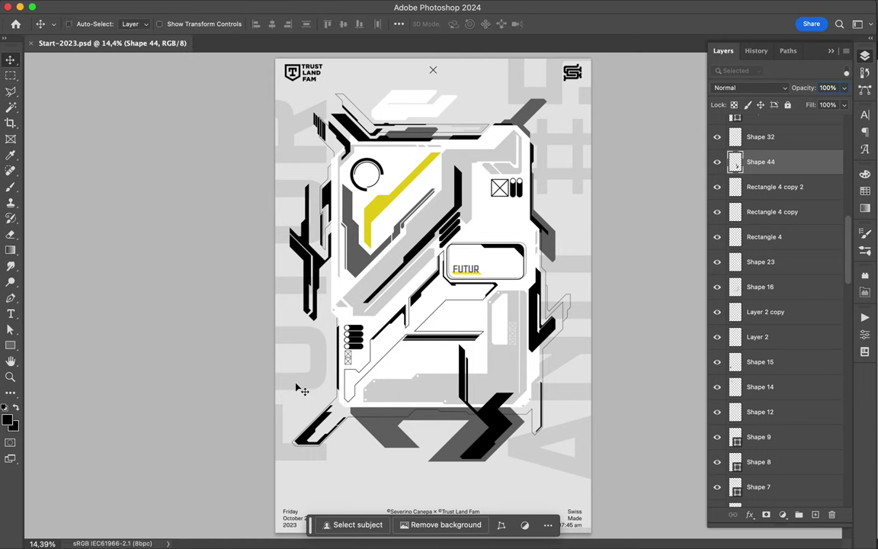
pyautogui.keyDown('ctrl'); pyautogui.click(586, 398); pyautogui.keyUp('ctrl')
pyautogui.scroll(2, 396, 100)
pyautogui.scroll(-1, 401, 101)
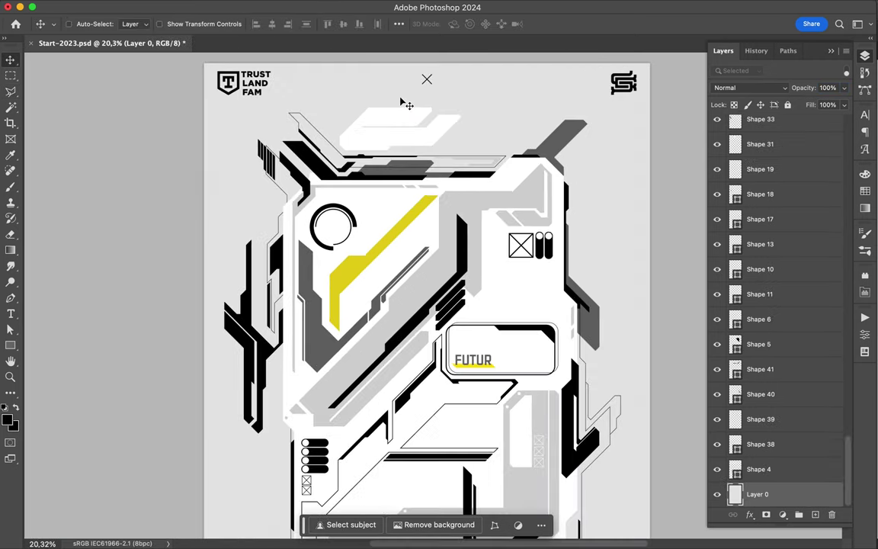
# Add a small black corner shape at the right end of the outlined top strip.
pyautogui.scroll(2, 472, 122)
pyautogui.scroll(1, 495, 137)
pyautogui.keyDown('ctrl'); pyautogui.click(505, 146); pyautogui.keyUp('ctrl')
pyautogui.scroll(1, 526, 143)
pyautogui.press('p')
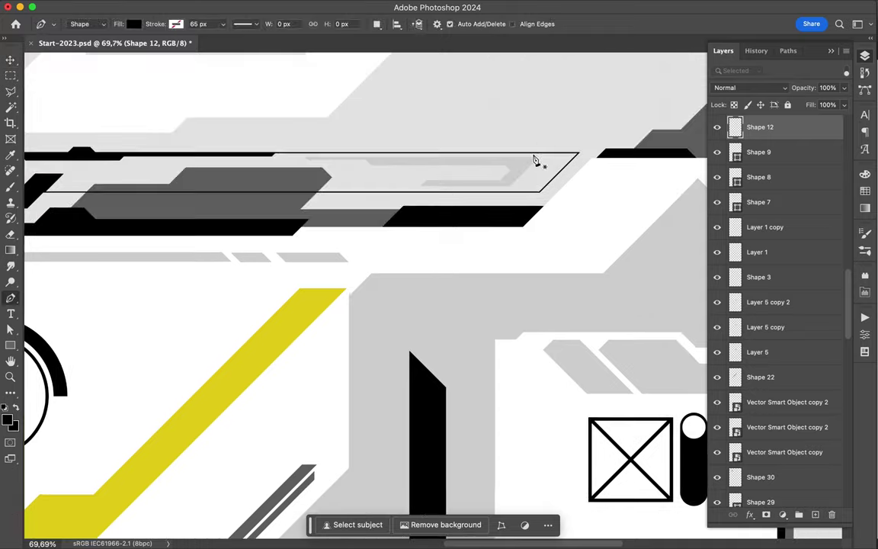
pyautogui.click(539, 155)
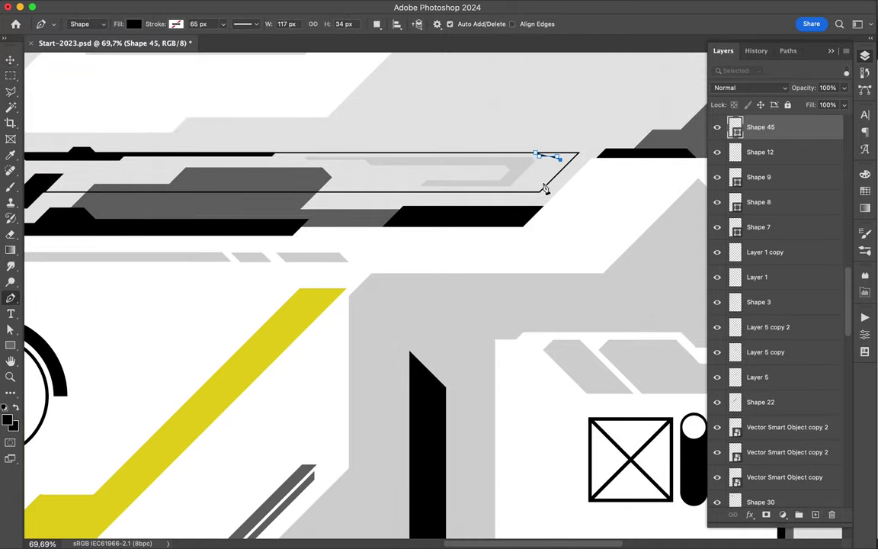
pyautogui.click(580, 157)
pyautogui.press('a')
pyautogui.scroll(2, 554, 193)
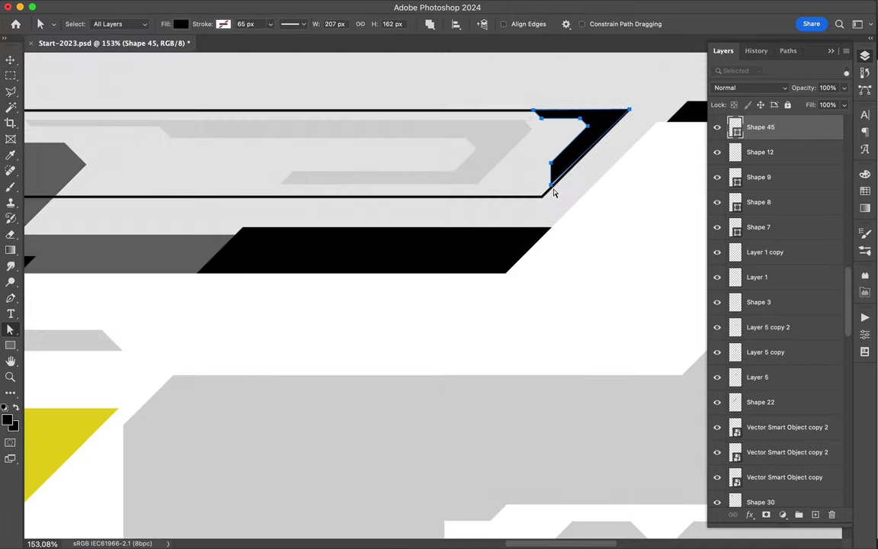
# Draw a black 7-shaped piece above the top structure and move its layer lower.
pyautogui.press('p')
pyautogui.scroll(-10, 580, 184)
pyautogui.scroll(1, 443, 196)
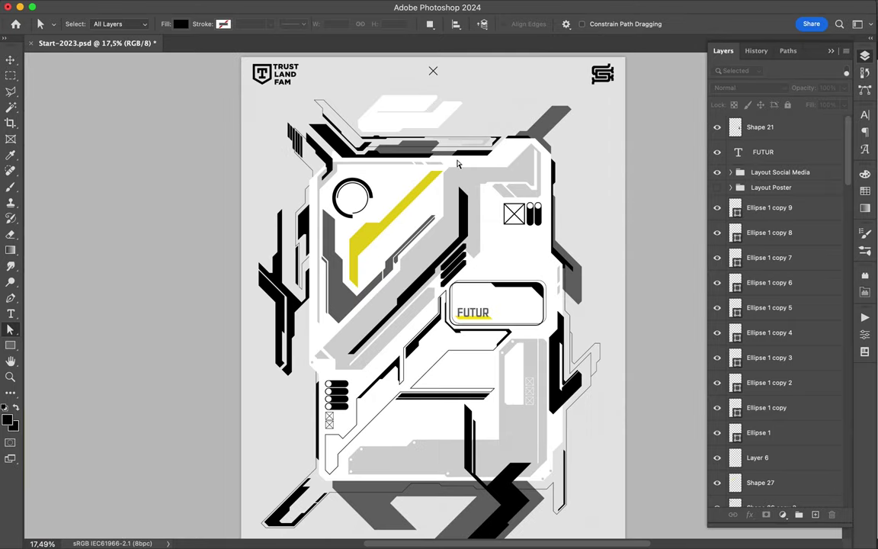
pyautogui.scroll(1, 443, 196)
pyautogui.click(441, 191)
pyautogui.click(435, 154)
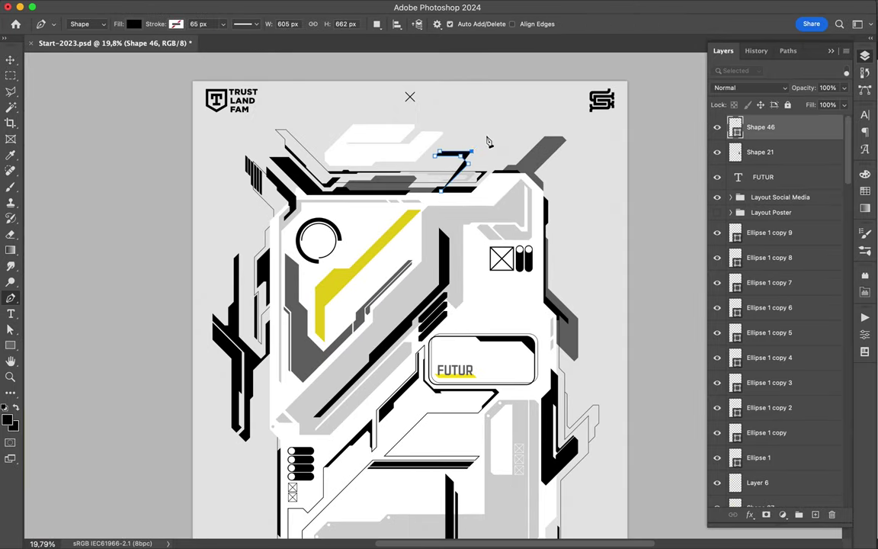
pyautogui.click(503, 140)
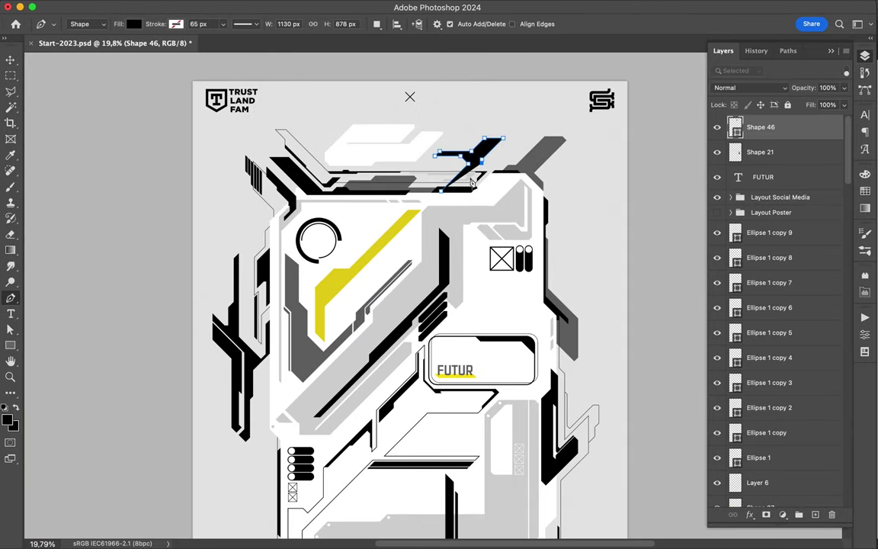
pyautogui.press('v')
pyautogui.moveTo(760, 127); pyautogui.dragTo(778, 480)
# Nudge the black 7-shaped piece slightly right and down.
pyautogui.scroll(3, 478, 137)
pyautogui.scroll(1, 476, 137)
pyautogui.moveTo(499, 202); pyautogui.dragTo(502, 204)
pyautogui.press('l')
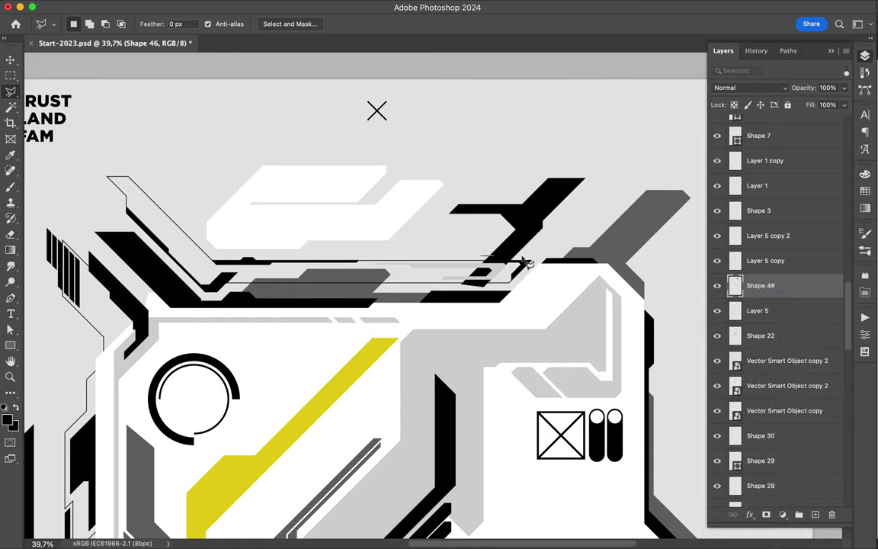
pyautogui.press('v')
pyautogui.scroll(-3, 457, 274)
pyautogui.scroll(-5, 458, 274)
pyautogui.scroll(-3, 385, 369)
# Draw an angular band shape below the black stripes.
pyautogui.press('p')
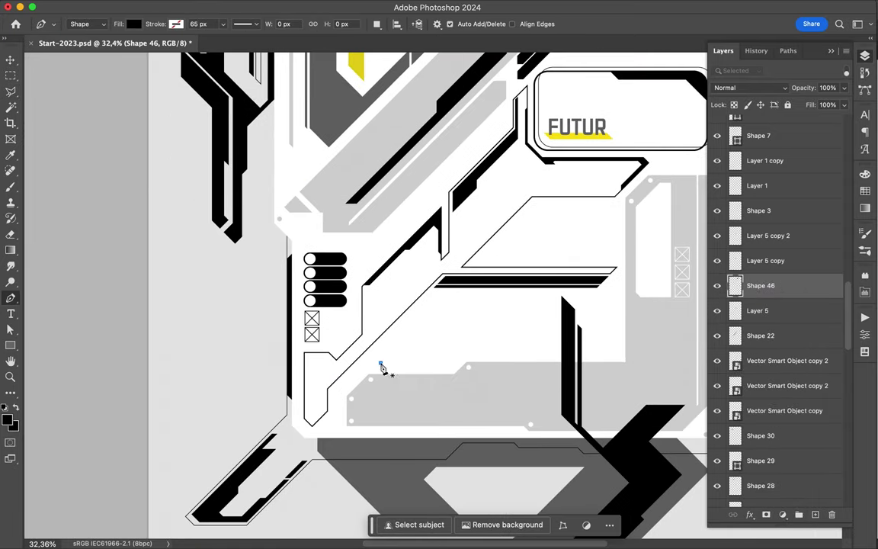
pyautogui.click(372, 353)
pyautogui.click(432, 293)
pyautogui.click(557, 294)
pyautogui.click(558, 321)
pyautogui.click(440, 321)
pyautogui.moveTo(409, 354); pyautogui.dragTo(404, 372)
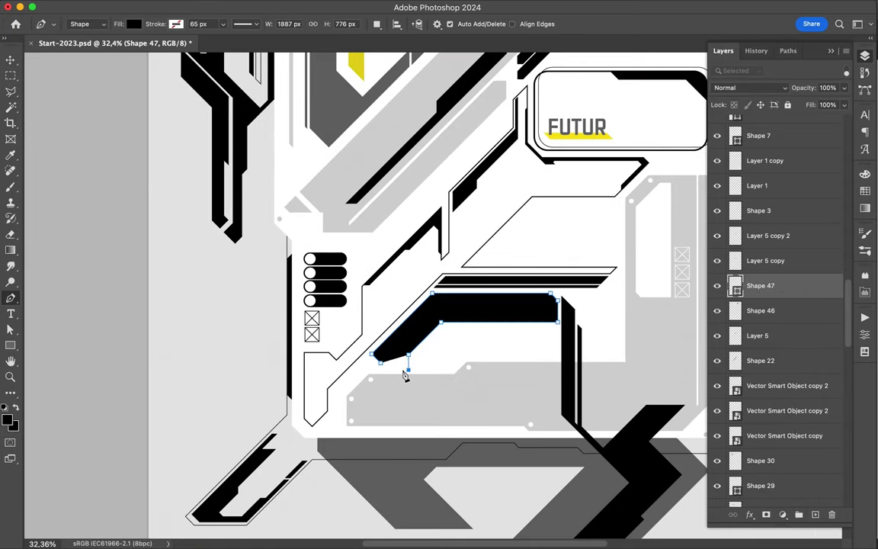
# Fill the band with yellow and rasterize its layer.
pyautogui.click(864, 191)
pyautogui.click(741, 147)
pyautogui.rightClick(762, 285)
pyautogui.click(764, 499)
# Start a polygonal selection below the yellow band, then discard it.
pyautogui.press('l')
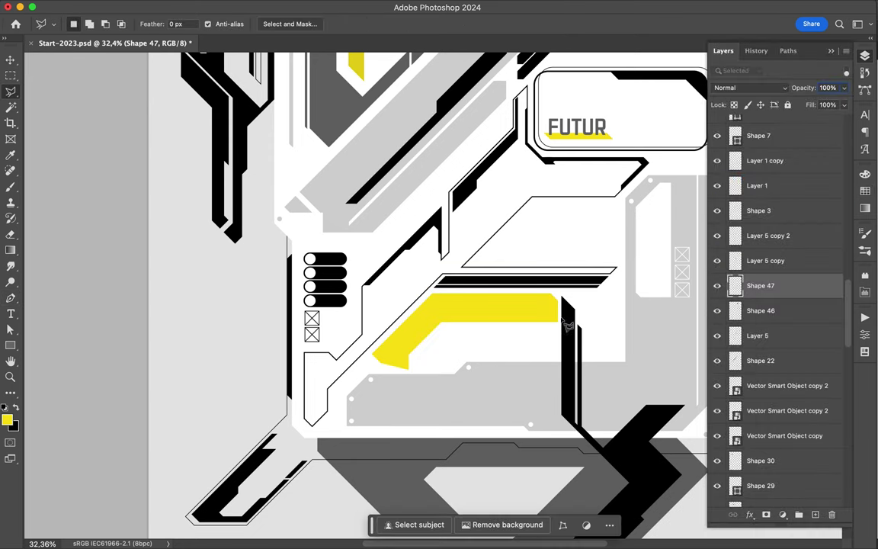
pyautogui.click(397, 290)
pyautogui.press('Escape')
pyautogui.click(371, 361)
pyautogui.click(408, 361)
pyautogui.click(408, 398)
pyautogui.press('Escape')
pyautogui.scroll(-3, 402, 389)
# Save the poster and begin a new strip shape at the dark grey base.
pyautogui.press('super+s')
pyautogui.scroll(2, 404, 426)
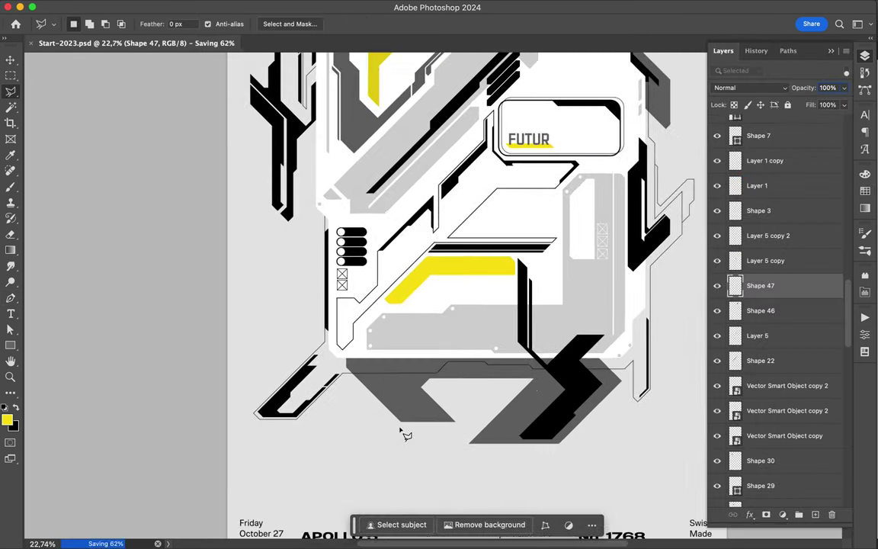
pyautogui.press('p')
pyautogui.click(355, 361)
pyautogui.scroll(2, 423, 333)
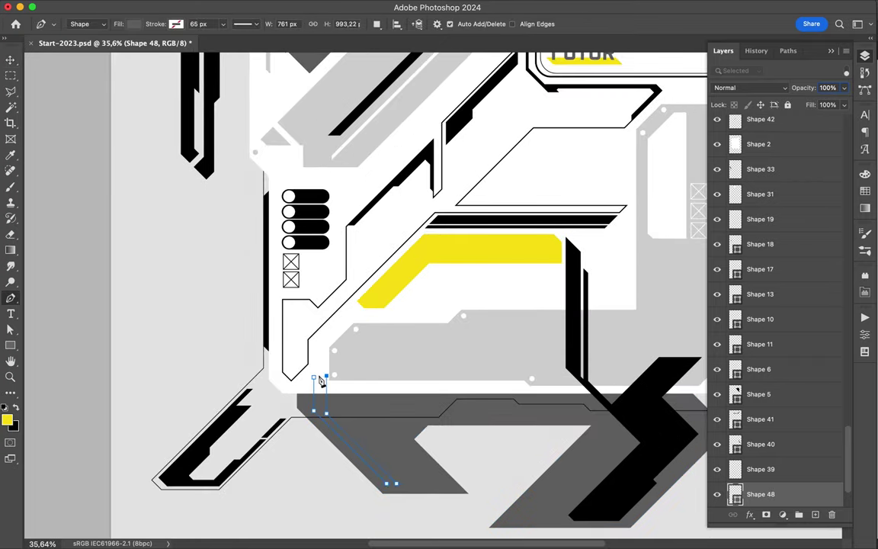
# Finish the light grey strip and delete its upper part with a lasso selection.
pyautogui.press('v')
pyautogui.press('super+shift+bracketright')
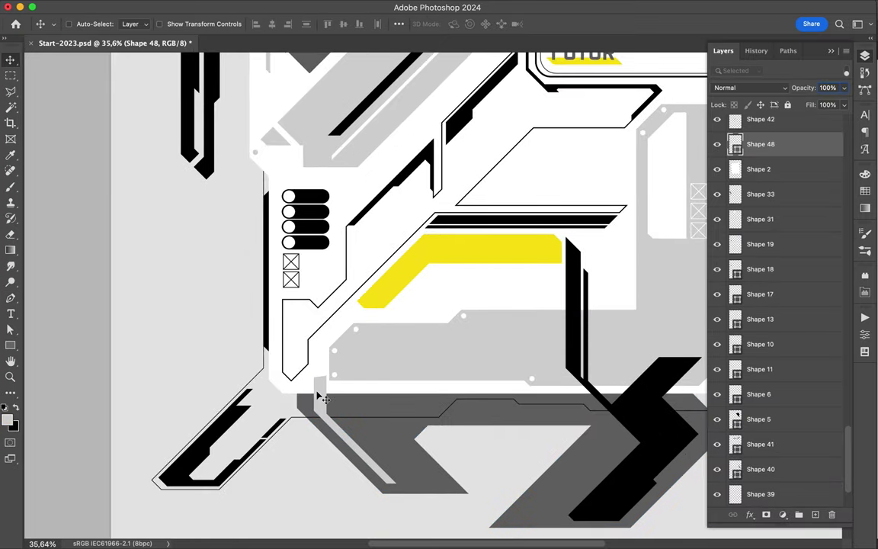
pyautogui.press('l')
pyautogui.click(335, 364)
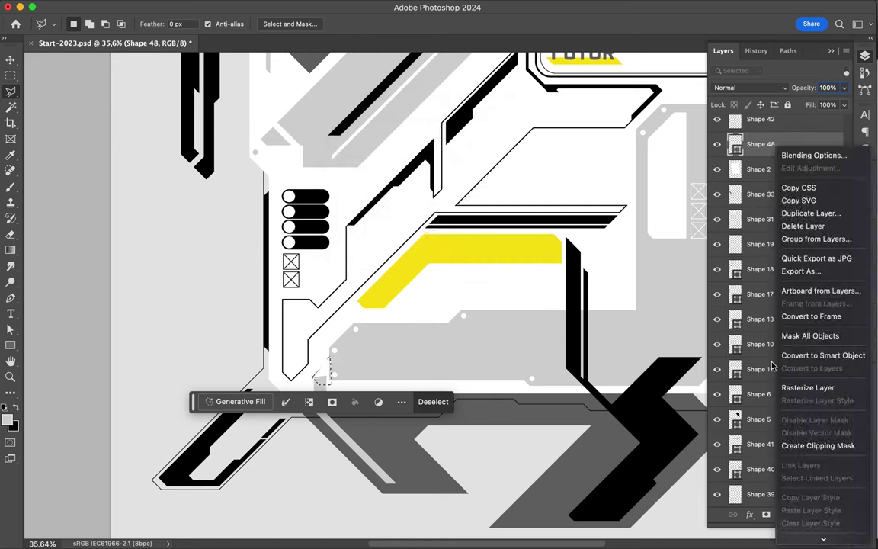
pyautogui.press('v')
pyautogui.press('l')
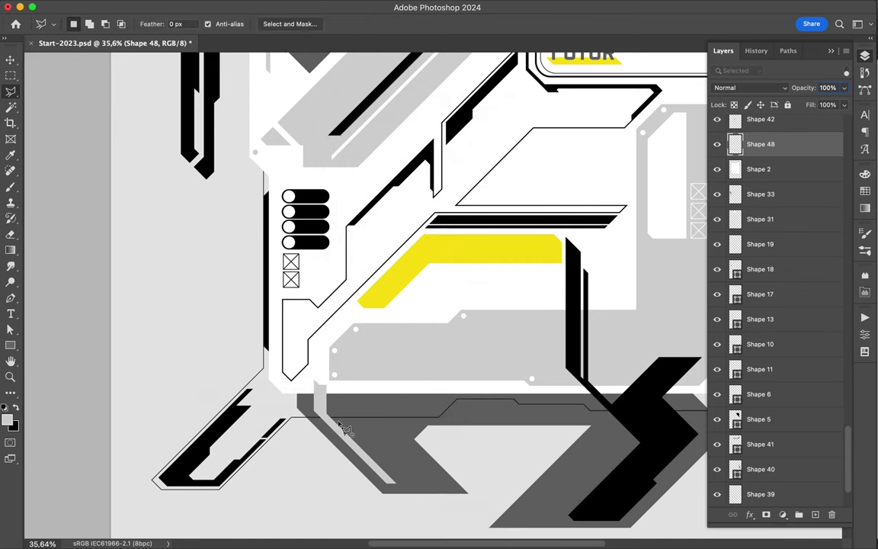
pyautogui.moveTo(274, 320); pyautogui.dragTo(368, 359)
pyautogui.press('Delete')
pyautogui.hotkey('ctrl', 'd')
pyautogui.press('v')
# Duplicate, rotate and position grey strip copies across the base, then save the poster.
pyautogui.moveTo(357, 451); pyautogui.dragTo(339, 430)
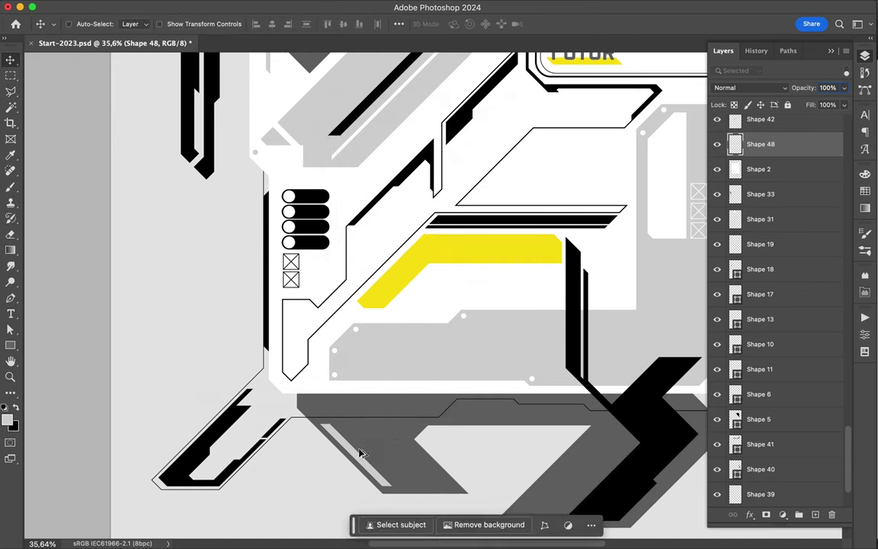
pyautogui.scroll(-3, 366, 454)
pyautogui.hotkey('ctrl', 't')
pyautogui.moveTo(358, 396)
pyautogui.mouseDown()
pyautogui.moveTo(512, 381)
pyautogui.moveTo(550, 428)
pyautogui.mouseUp()
pyautogui.press('Return')
pyautogui.keyDown('ctrl'); pyautogui.click(381, 422); pyautogui.keyUp('ctrl')
pyautogui.moveTo(381, 423); pyautogui.dragTo(414, 442)
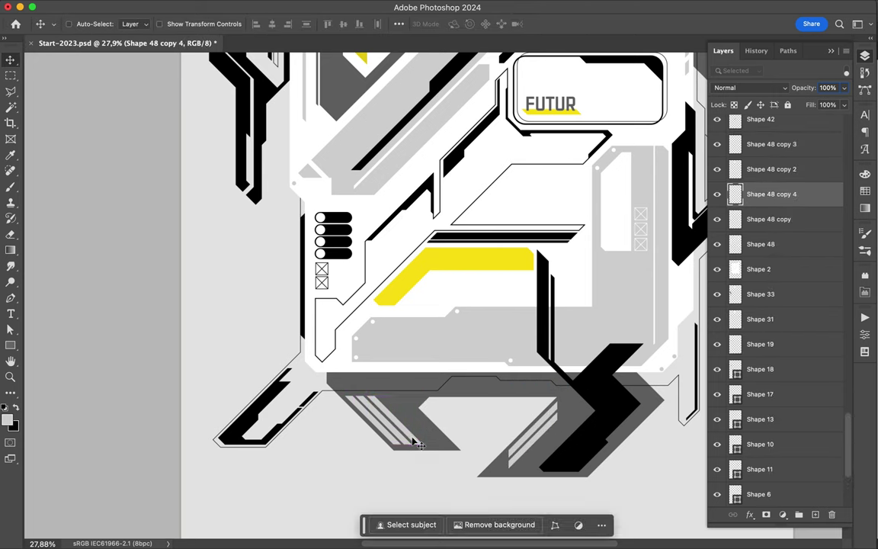
pyautogui.hotkey('ctrl', '0')
pyautogui.hotkey('ctrl', 's')
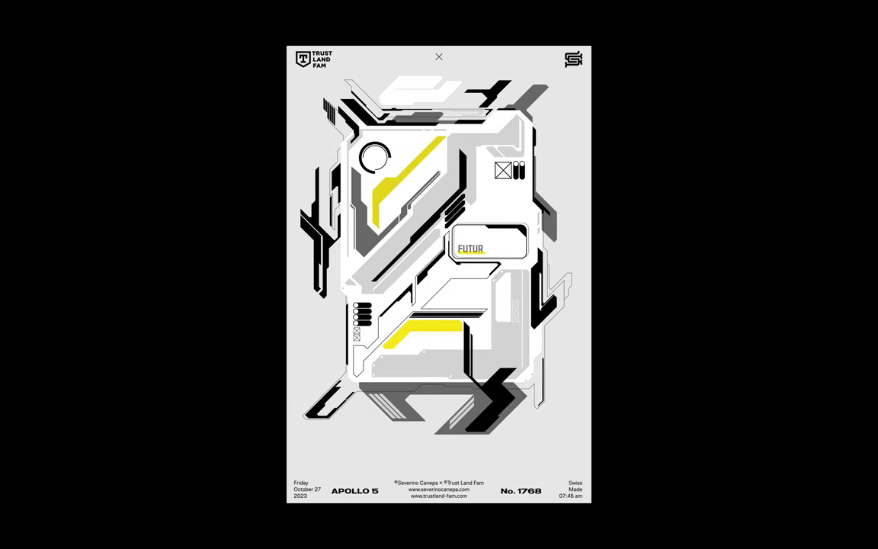